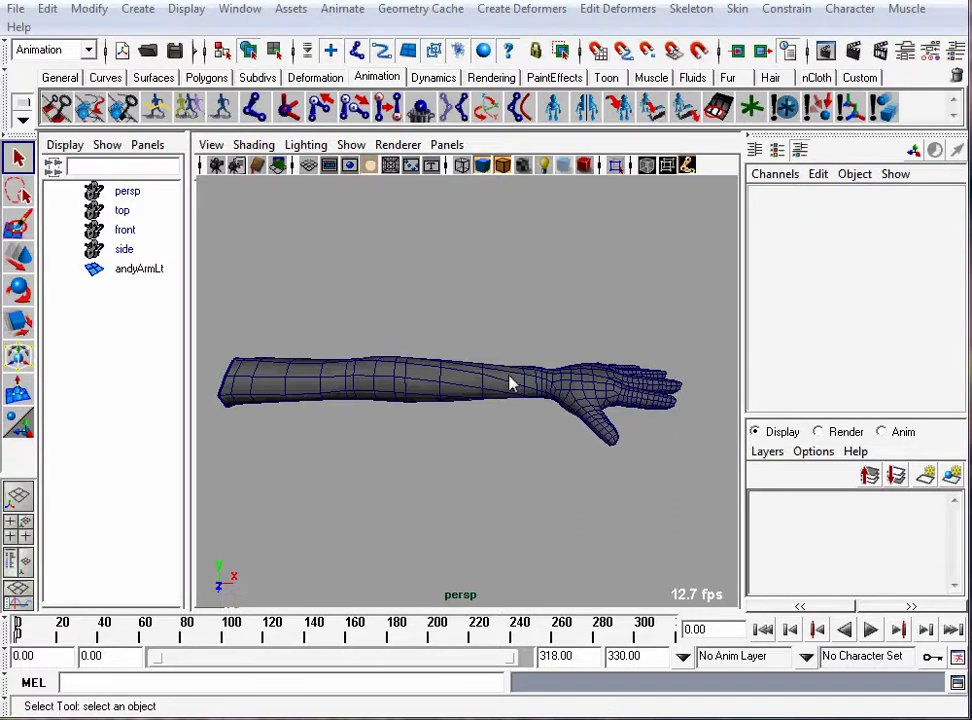
Step: Draw a four-joint chain with the Joint tool in the top view, placing joints at the shoulder, elbow, wrist and just beyond the fingertips
{"action": "left_click_drag", "start_coordinate": [512, 384], "coordinate": [421, 383], "text": "alt"}
{"action": "right_click_drag", "start_coordinate": [421, 383], "coordinate": [393, 434], "text": "alt"}
{"action": "mouse_move", "coordinate": [393, 434]}
{"action": "left_mouse_down", "text": "alt"}
{"action": "mouse_move", "coordinate": [345, 362]}
{"action": "mouse_move", "coordinate": [404, 436]}
{"action": "left_mouse_up", "text": "alt"}
{"action": "right_click_drag", "start_coordinate": [404, 436], "coordinate": [384, 423], "text": "alt"}
{"action": "key", "text": "space"}
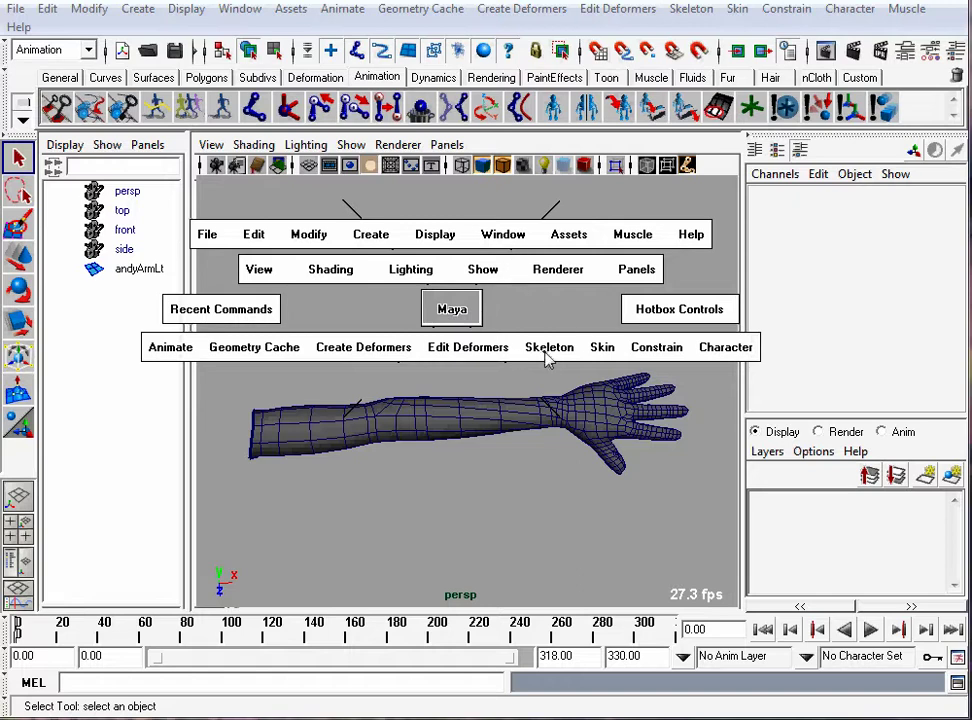
{"action": "left_click_drag", "start_coordinate": [548, 352], "coordinate": [625, 370]}
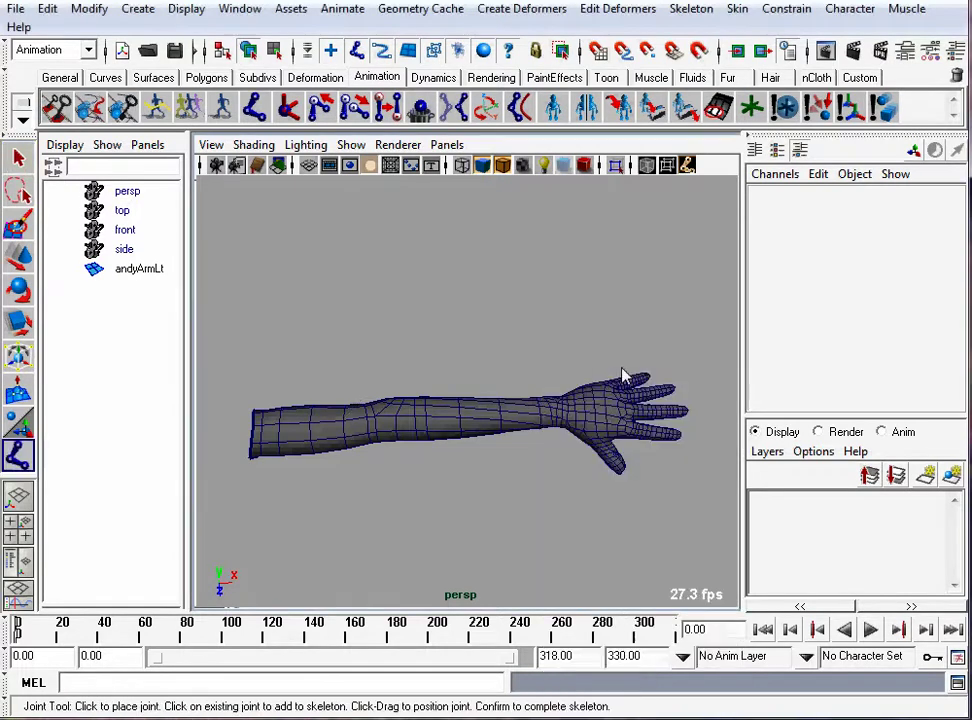
{"action": "key", "text": "space"}
{"action": "left_click_drag", "start_coordinate": [398, 340], "coordinate": [336, 341]}
{"action": "right_click_drag", "start_coordinate": [481, 336], "coordinate": [460, 395], "text": "alt"}
{"action": "middle_click_drag", "start_coordinate": [460, 395], "coordinate": [393, 387], "text": "alt"}
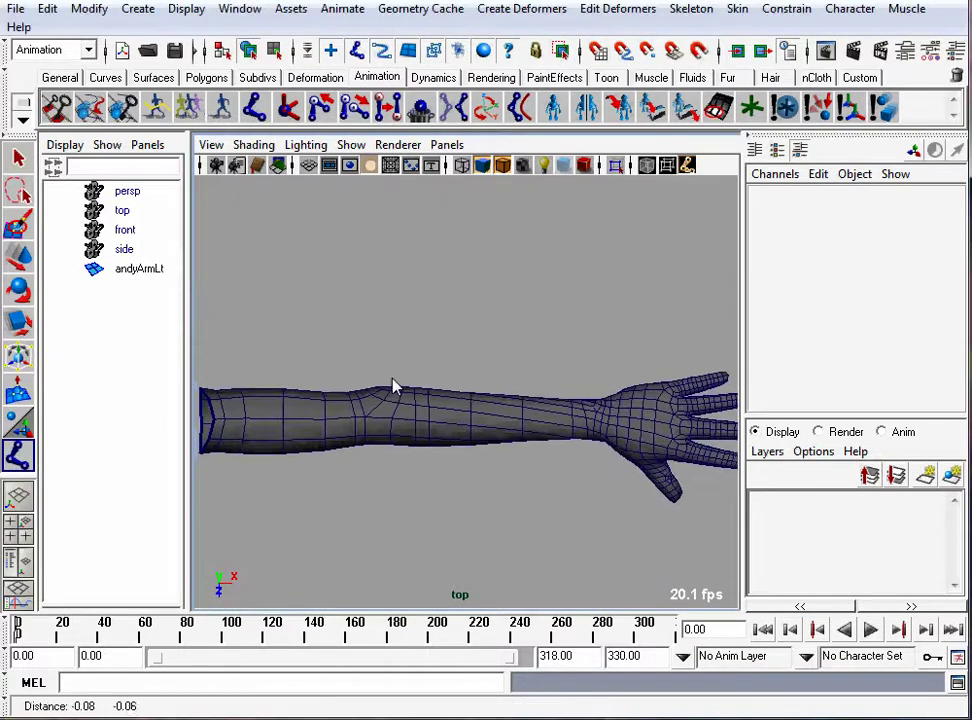
{"action": "right_click_drag", "start_coordinate": [393, 387], "coordinate": [425, 376], "text": "alt"}
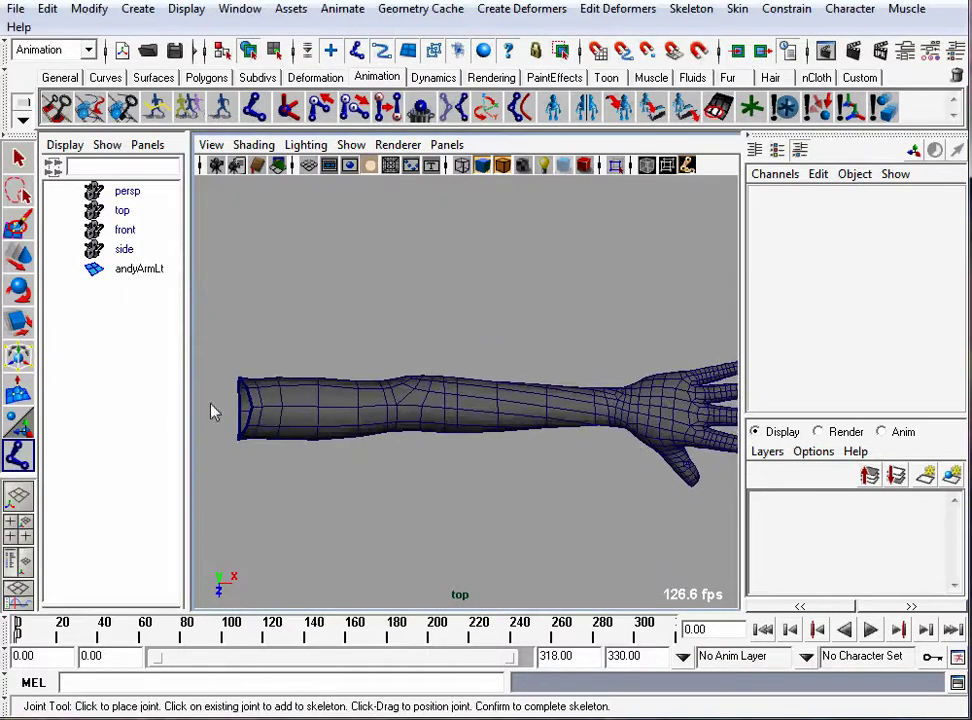
{"action": "left_click", "coordinate": [242, 413]}
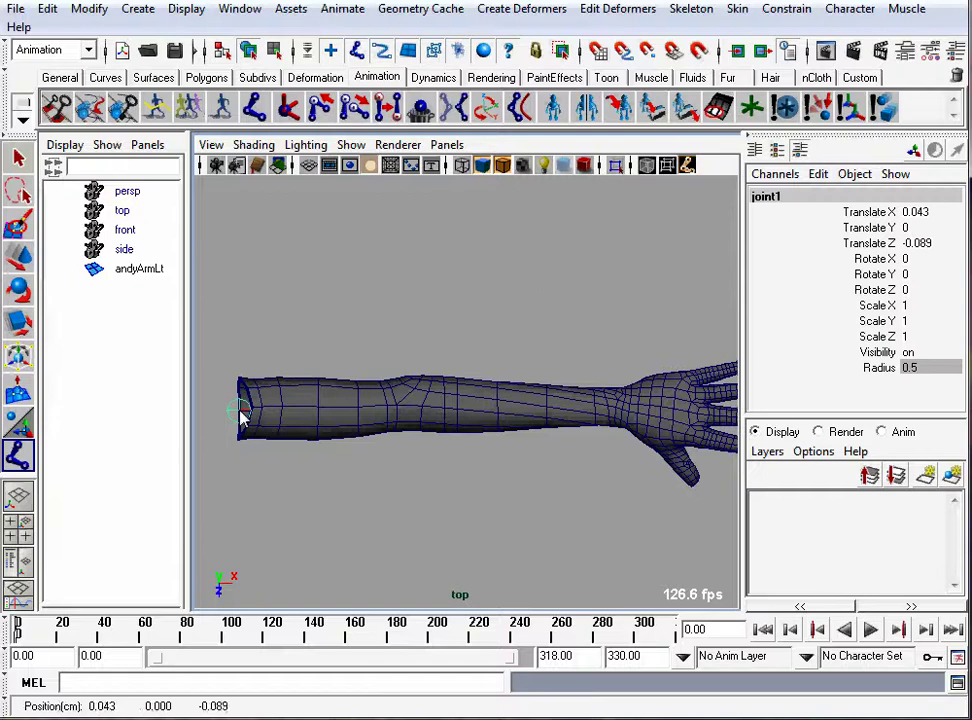
{"action": "left_click", "coordinate": [405, 390]}
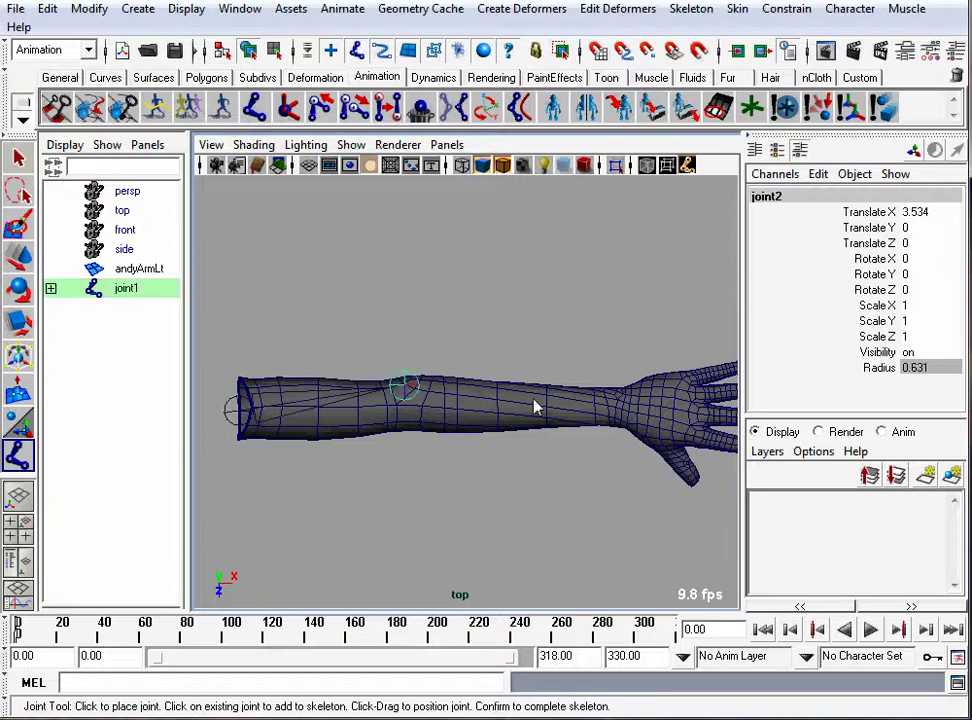
{"action": "left_click", "coordinate": [627, 418]}
{"action": "middle_click_drag", "start_coordinate": [627, 418], "coordinate": [437, 400], "text": "alt"}
{"action": "left_click", "coordinate": [597, 408]}
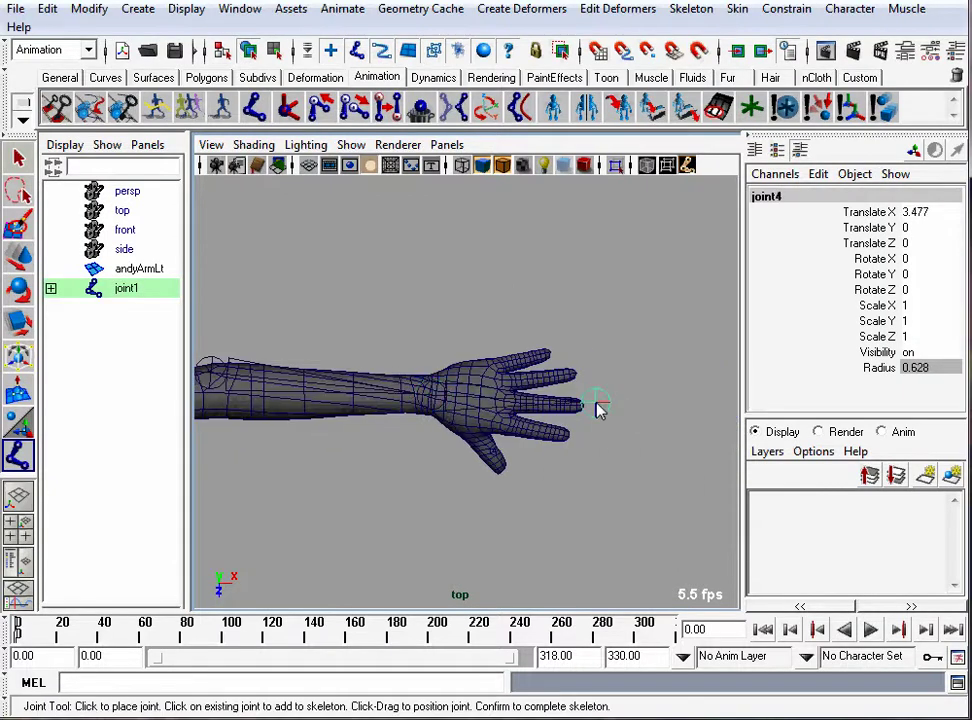
{"action": "key", "text": "Return"}
{"action": "middle_click_drag", "start_coordinate": [364, 317], "coordinate": [540, 336], "text": "alt"}
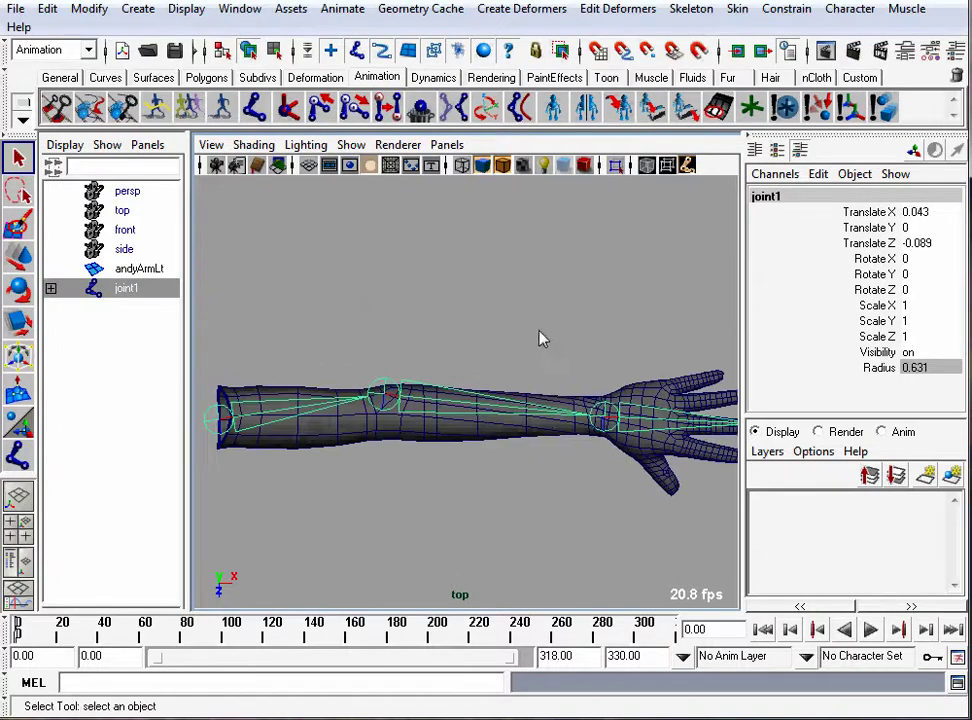
Step: Expand the joint hierarchy and rename the root joint as uprArm
{"action": "key", "text": "w"}
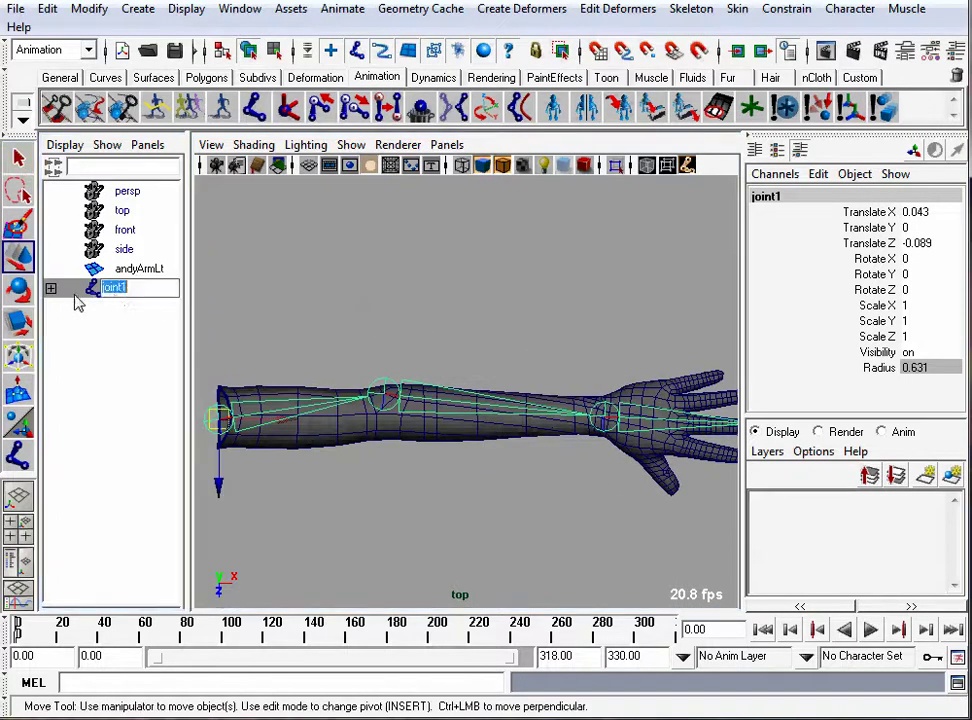
{"action": "left_click", "coordinate": [50, 289]}
{"action": "double_click", "coordinate": [132, 289]}
{"action": "type", "text": "should"}
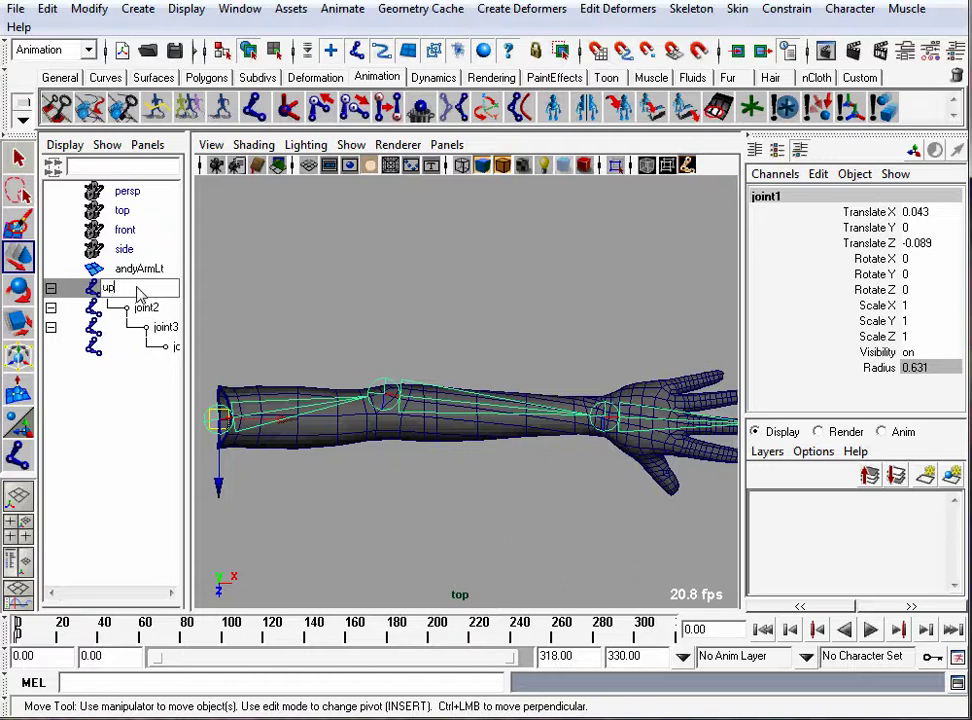
{"action": "key", "text": "Return"}
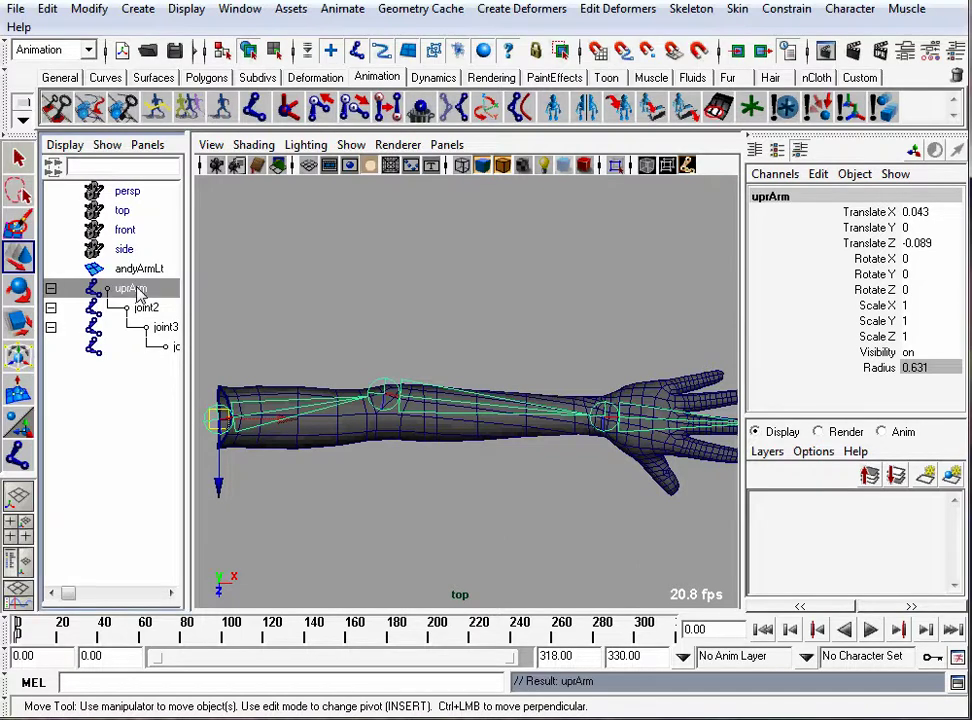
Step: Widen the Outliner to show the full hierarchy and rename the second joint as elbow
{"action": "left_click_drag", "start_coordinate": [190, 299], "coordinate": [263, 300]}
{"action": "left_click", "coordinate": [155, 312]}
{"action": "double_click", "coordinate": [155, 312]}
{"action": "type", "text": "elbow"}
{"action": "key", "text": "Return"}
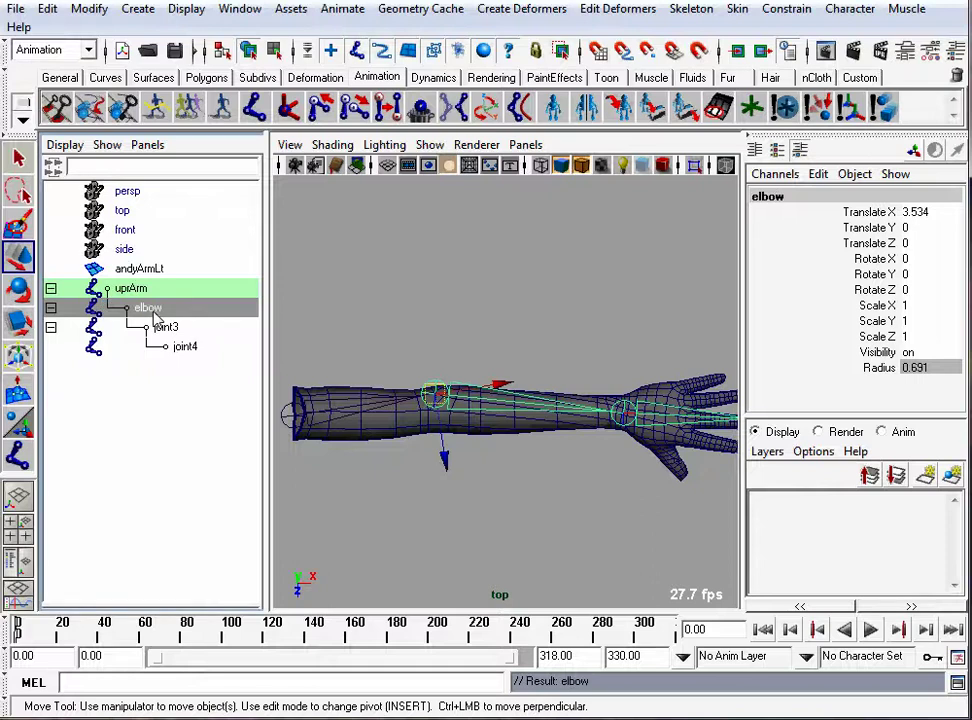
Step: Rename the third joint in the arm chain as wrist
{"action": "left_click", "coordinate": [163, 328]}
{"action": "double_click", "coordinate": [166, 330]}
{"action": "type", "text": "wr"}
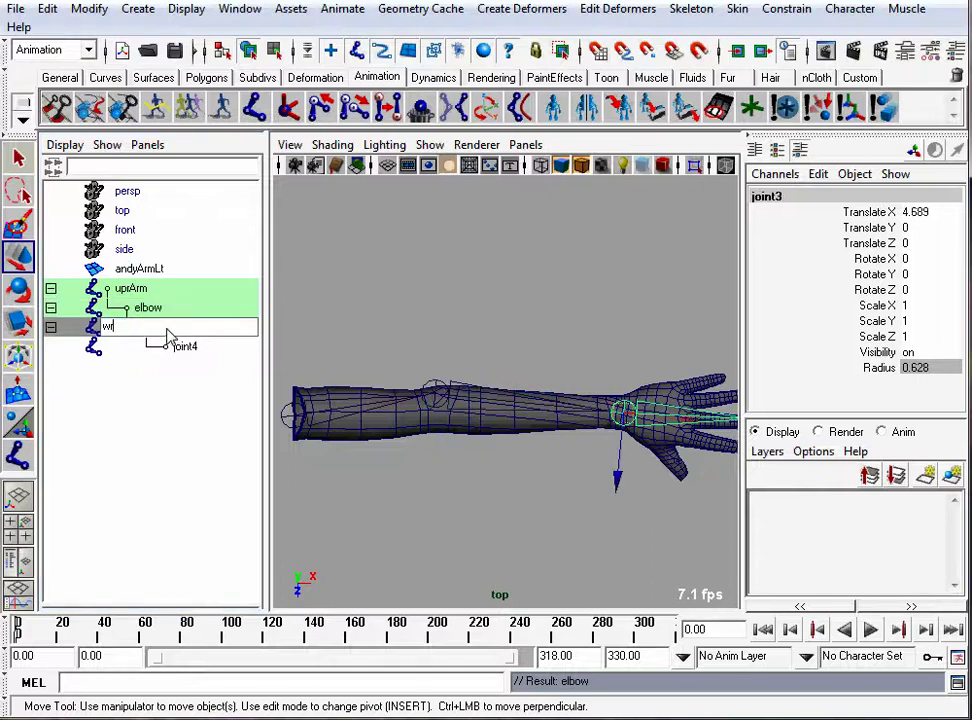
{"action": "type", "text": "ist"}
{"action": "key", "text": "Return"}
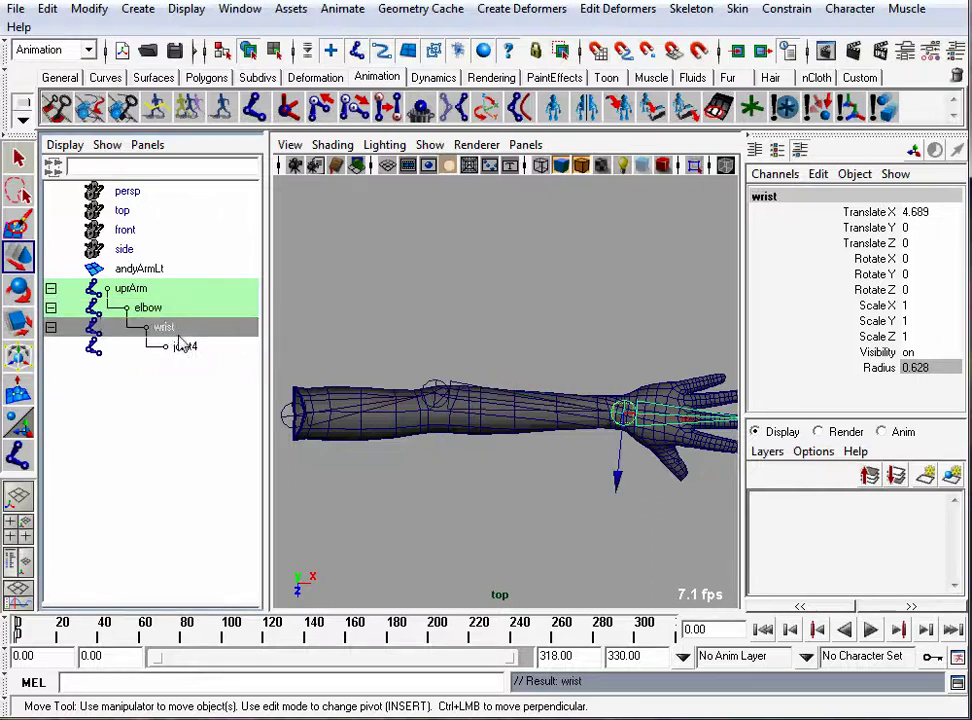
Step: Rename the last joint as end_hand, clear the selection and narrow the Outliner again
{"action": "double_click", "coordinate": [183, 345]}
{"action": "type", "text": "end_h"}
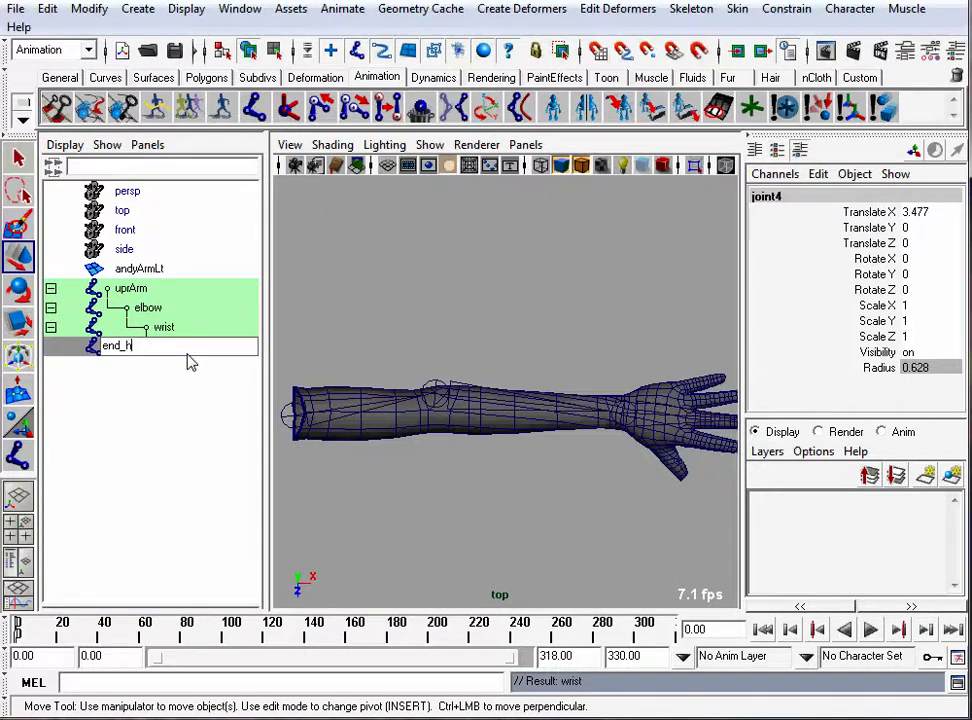
{"action": "type", "text": "and"}
{"action": "key", "text": "Return"}
{"action": "left_click", "coordinate": [370, 326]}
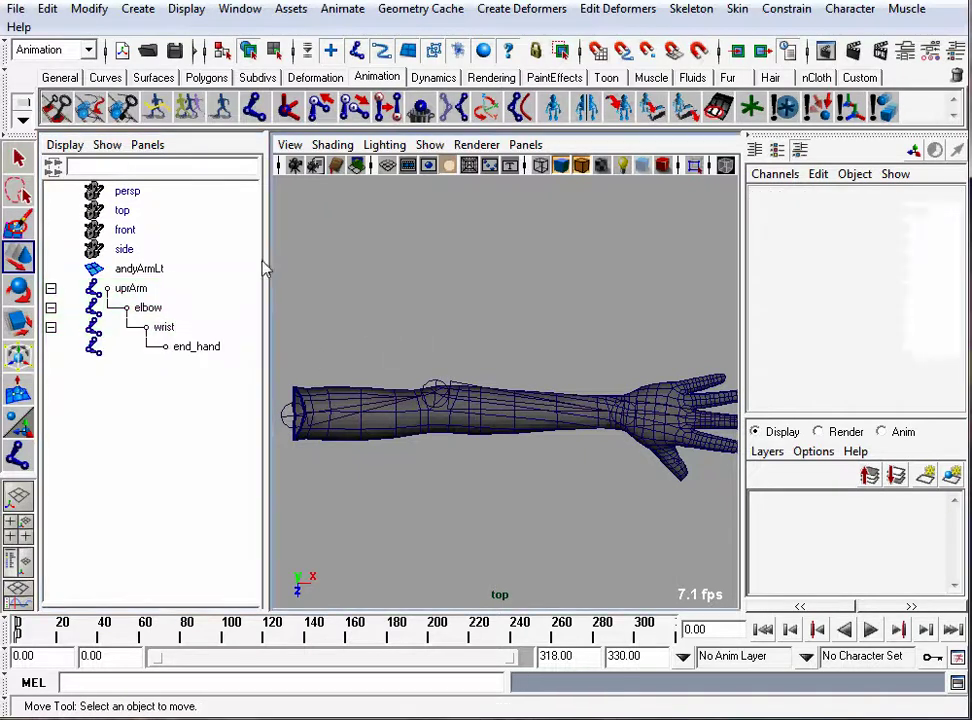
{"action": "left_click_drag", "start_coordinate": [268, 270], "coordinate": [234, 276]}
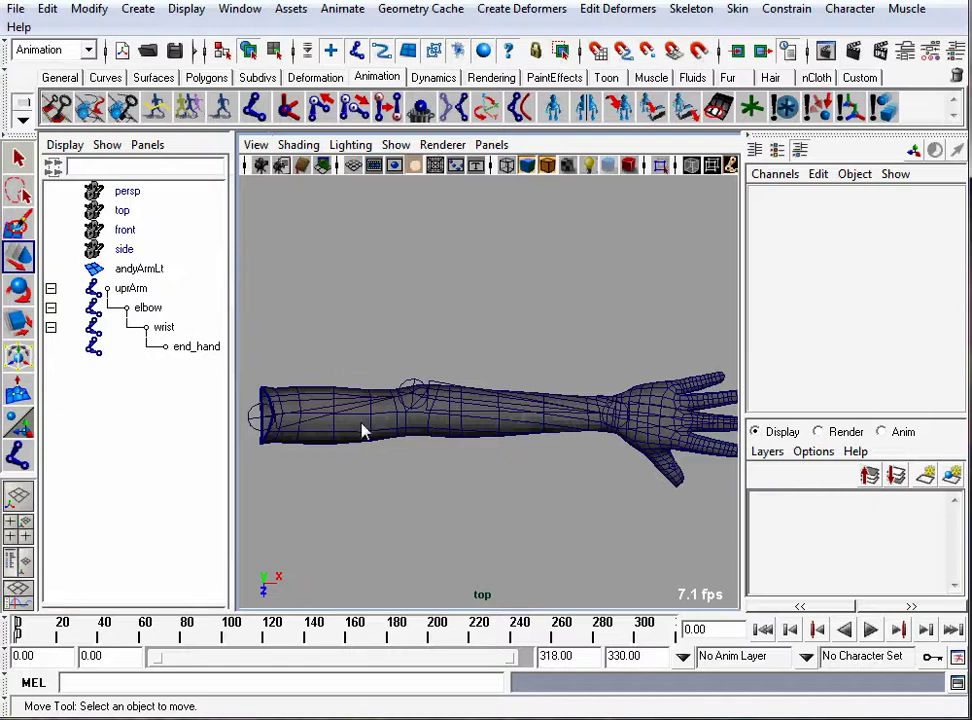
Step: Smooth bind andyArmLt to the uprArm joint hierarchy, using Closest in hierarchy, multiple bind poses, max influences 2 and dropoff rate 4.0
{"action": "left_click", "coordinate": [252, 422]}
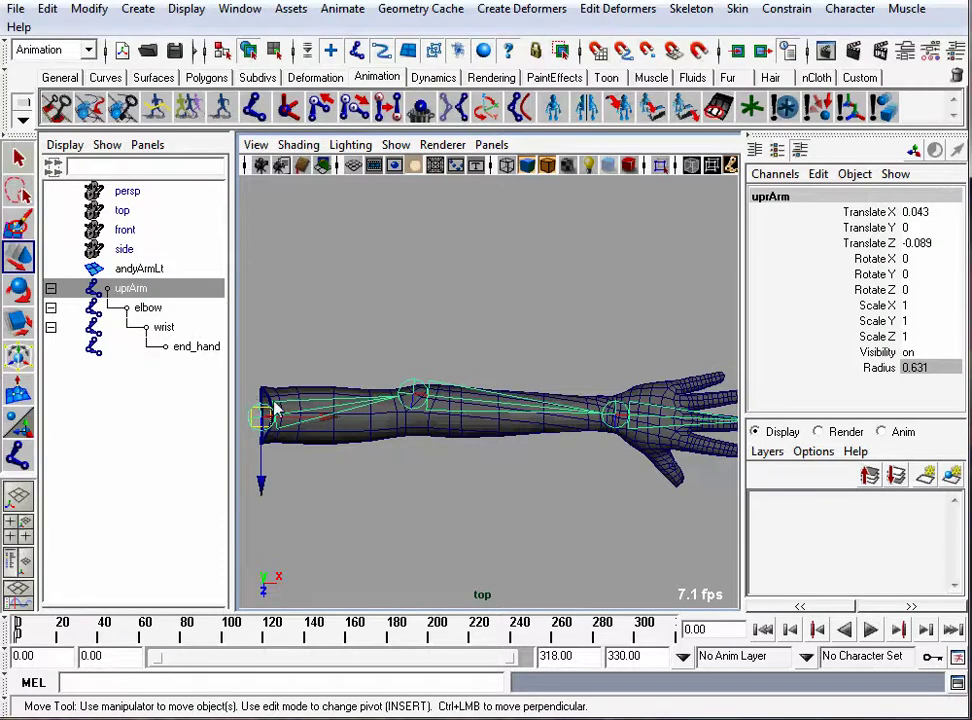
{"action": "left_click", "coordinate": [398, 432], "text": "shift"}
{"action": "key", "text": "space"}
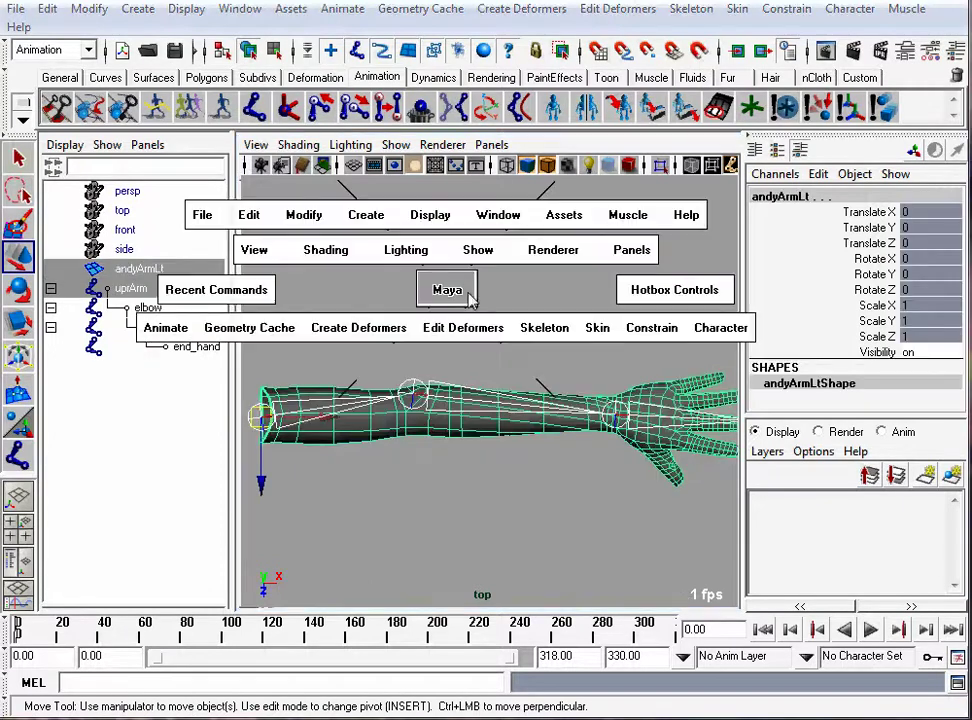
{"action": "left_click", "coordinate": [597, 327]}
{"action": "mouse_move", "coordinate": [632, 346]}
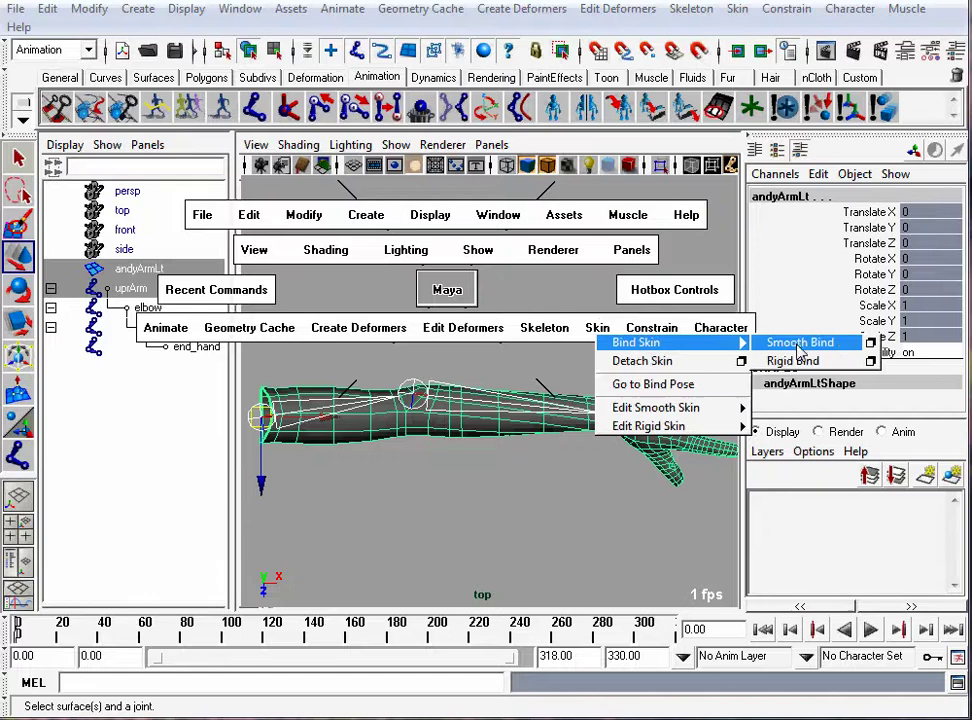
{"action": "left_click", "coordinate": [870, 343]}
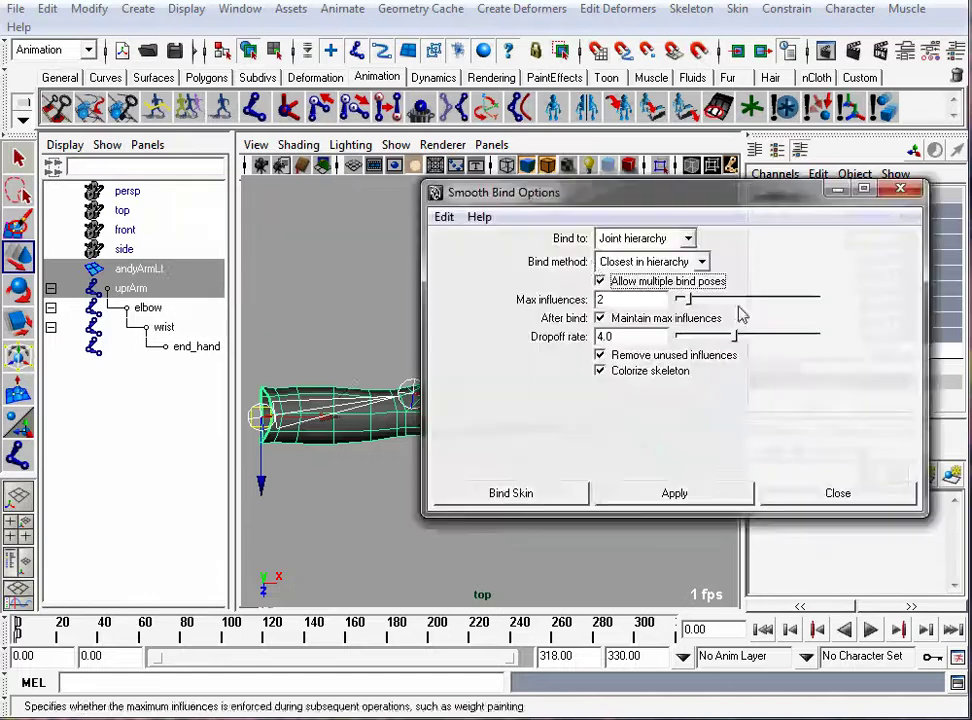
{"action": "left_click", "coordinate": [599, 281]}
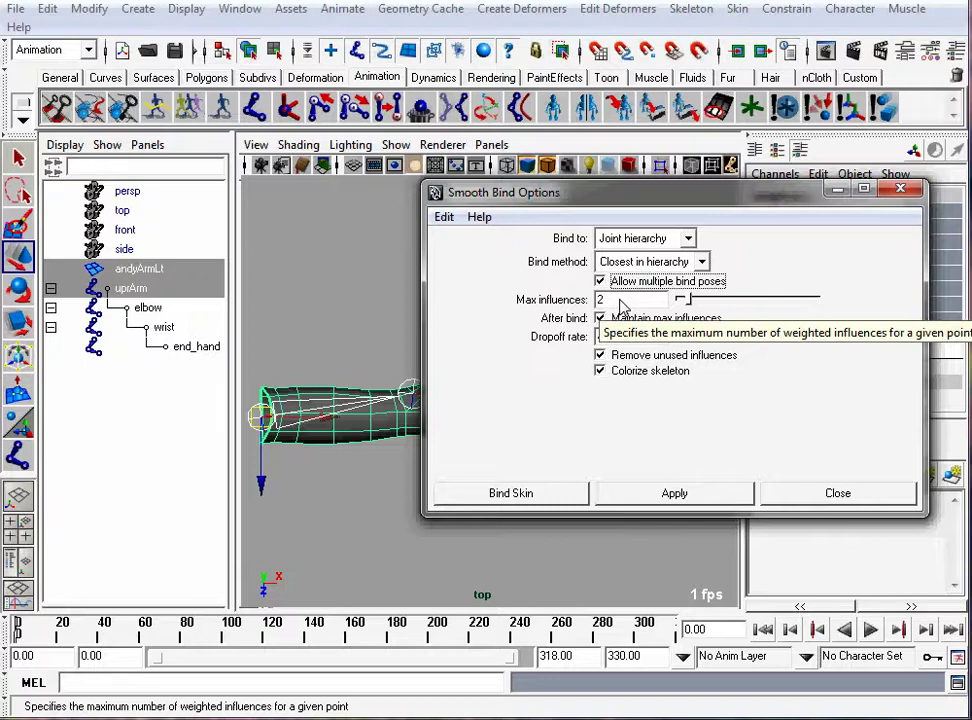
{"action": "left_click", "coordinate": [677, 495]}
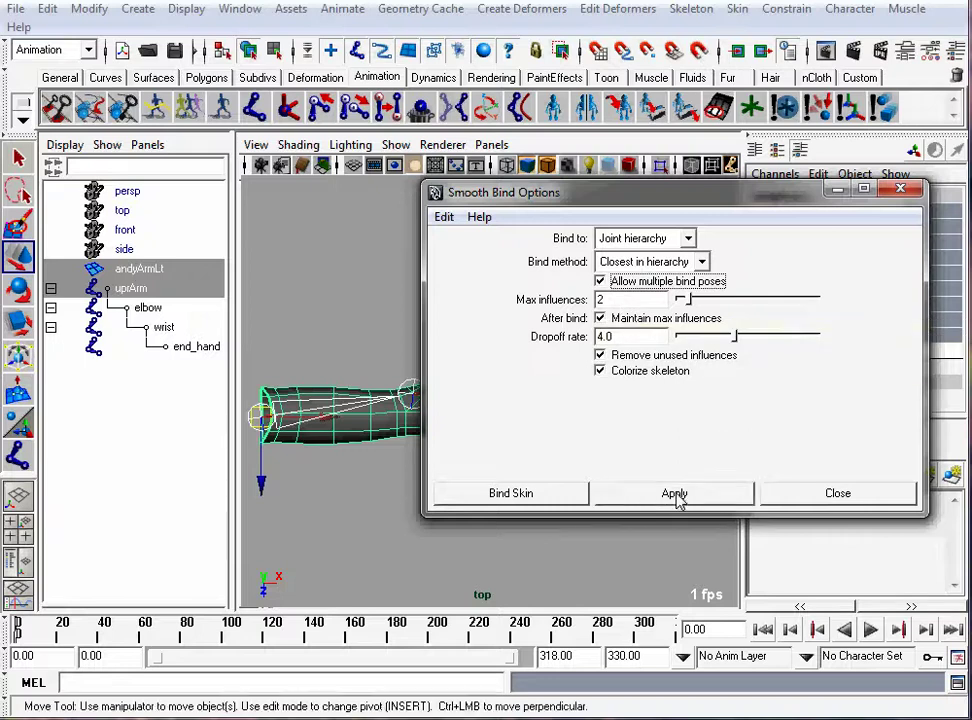
{"action": "left_click", "coordinate": [838, 493]}
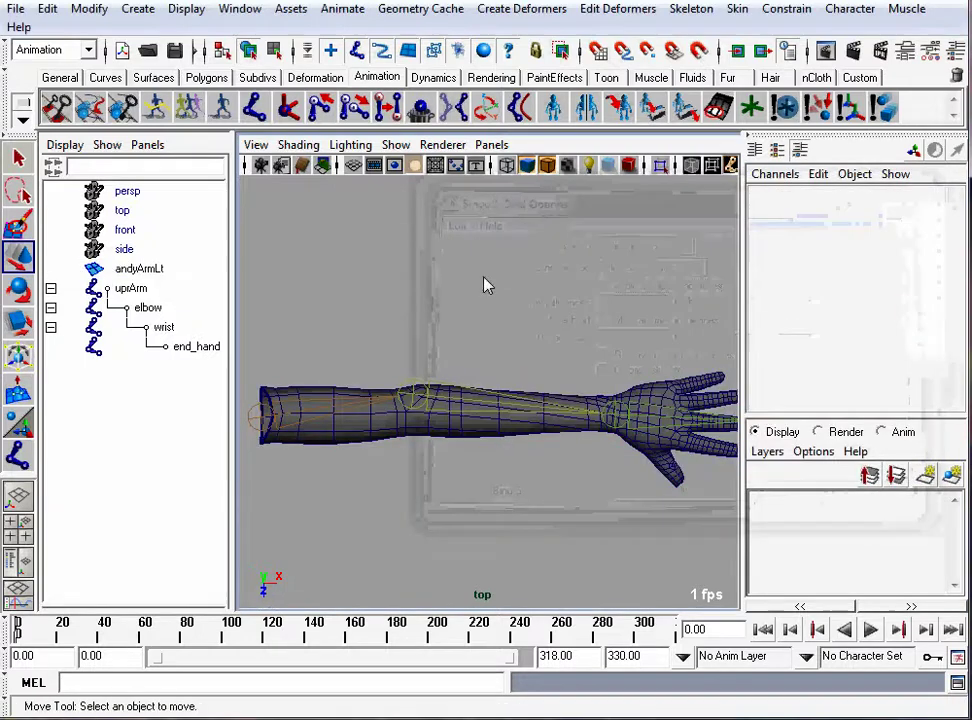
Step: Test the skin deformation by rotating the elbow joint, and undo the rotation
{"action": "left_click", "coordinate": [414, 393]}
{"action": "key", "text": "e"}
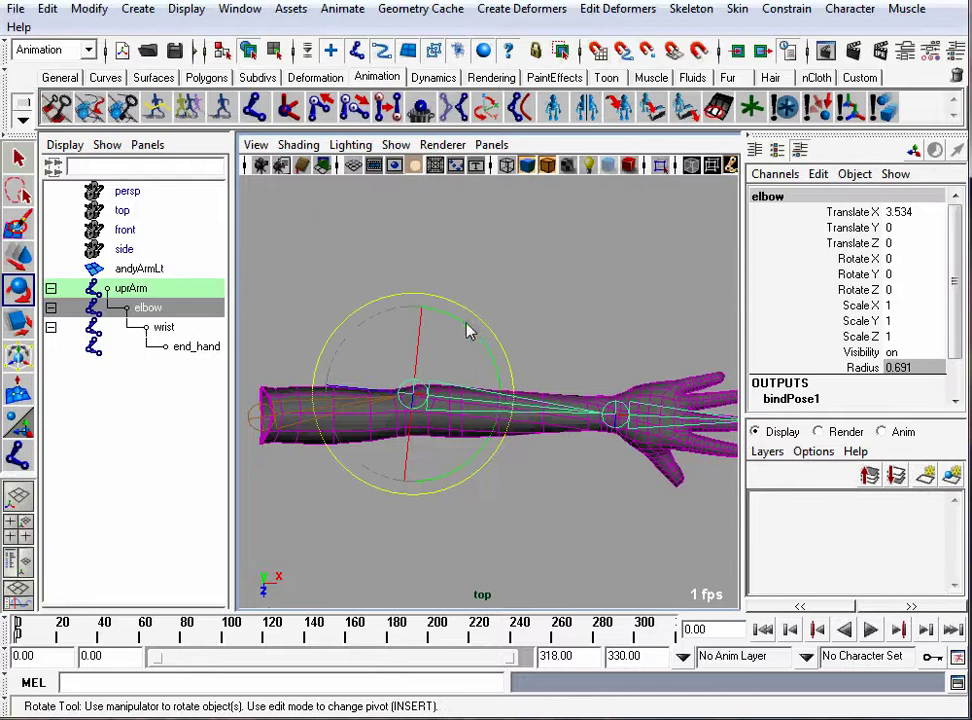
{"action": "left_click_drag", "start_coordinate": [466, 330], "coordinate": [475, 362]}
{"action": "key", "text": "z"}
Step: Test the hand's deformation by rotating the wrist joint, and undo the rotation
{"action": "left_click", "coordinate": [595, 347]}
{"action": "middle_click_drag", "start_coordinate": [604, 393], "coordinate": [584, 336], "text": "alt"}
{"action": "left_click", "coordinate": [592, 353]}
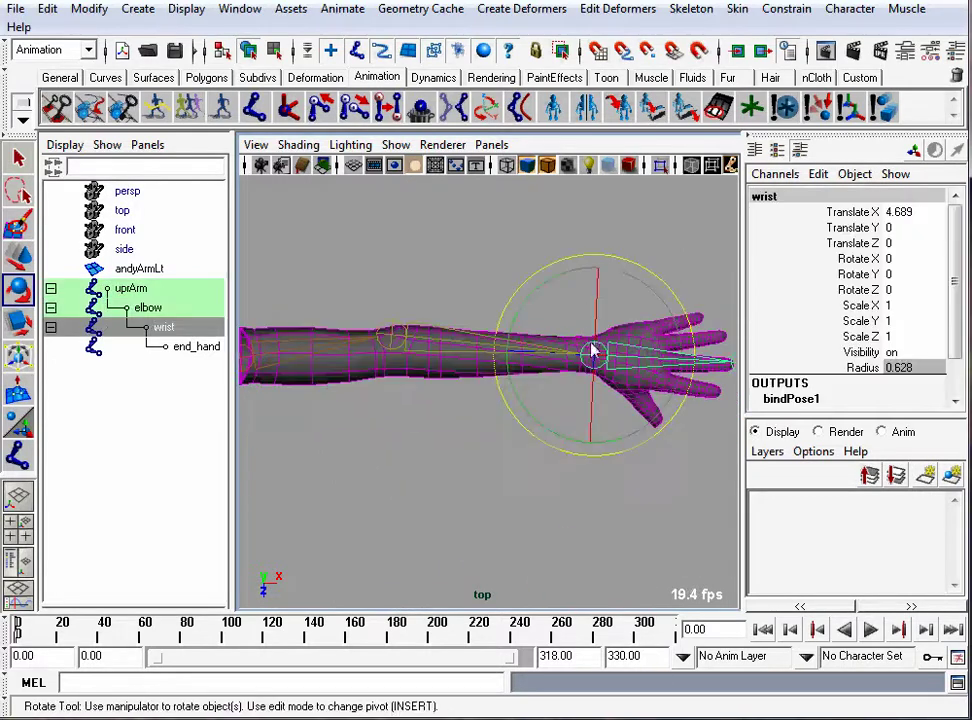
{"action": "left_click_drag", "start_coordinate": [600, 276], "coordinate": [642, 284]}
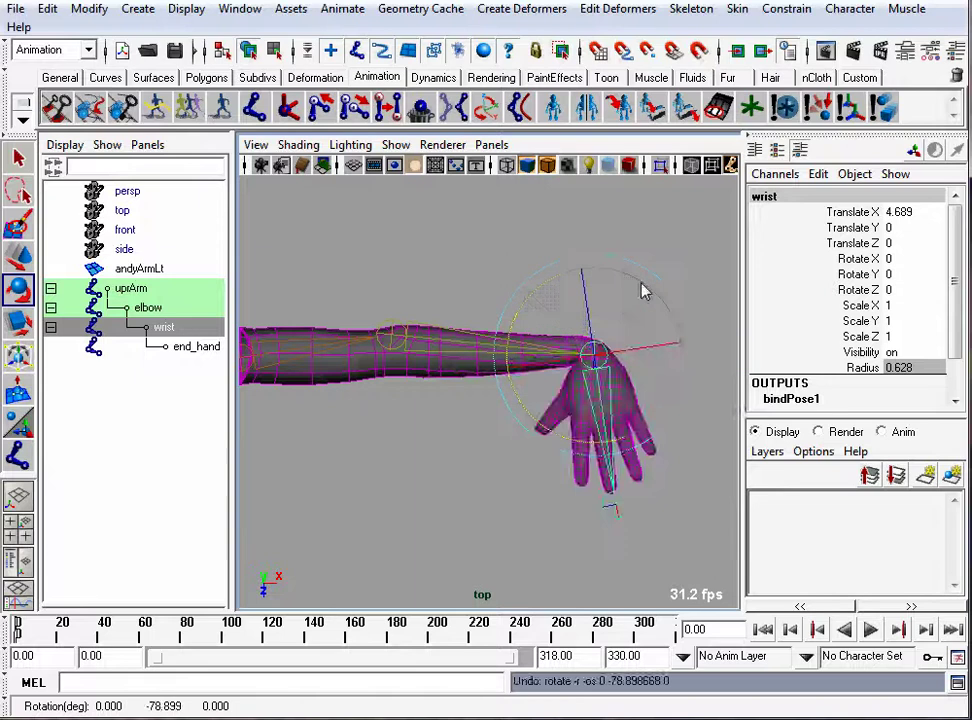
{"action": "key", "text": "ctrl+z"}
{"action": "key", "text": "ctrl+z"}
{"action": "key", "text": "ctrl+z"}
Step: Test the whole arm by rotating the uprArm joint, undo the rotation and clear the selection
{"action": "left_click", "coordinate": [297, 369]}
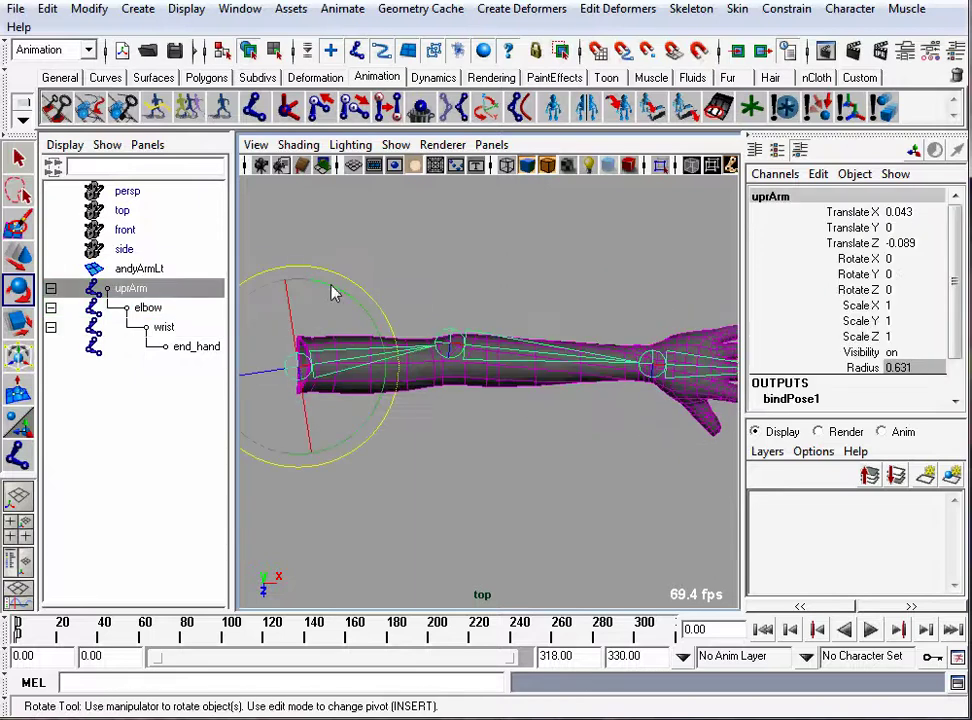
{"action": "mouse_move", "coordinate": [332, 289]}
{"action": "left_mouse_down"}
{"action": "mouse_move", "coordinate": [397, 340]}
{"action": "mouse_move", "coordinate": [328, 285]}
{"action": "left_mouse_up"}
{"action": "key", "text": "ctrl+z"}
{"action": "left_click", "coordinate": [466, 293]}
{"action": "middle_click_drag", "start_coordinate": [466, 293], "coordinate": [429, 312], "text": "alt"}
Step: Select the uprArm joint, return the skeleton to its bind pose and clear the selection
{"action": "left_click", "coordinate": [257, 390]}
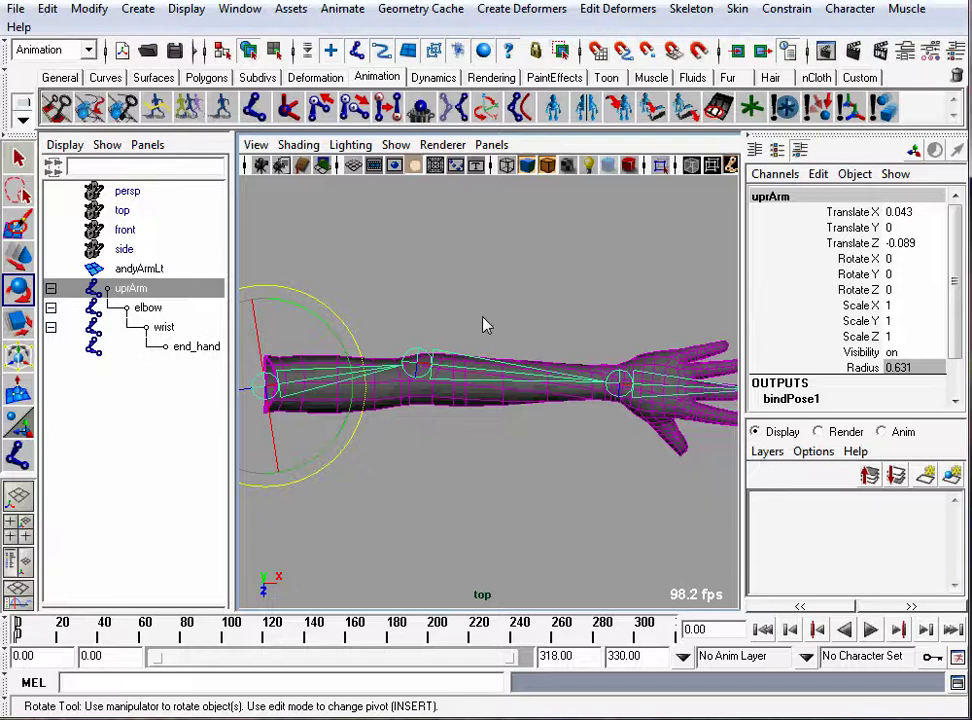
{"action": "key", "text": "space"}
{"action": "left_click", "coordinate": [613, 362]}
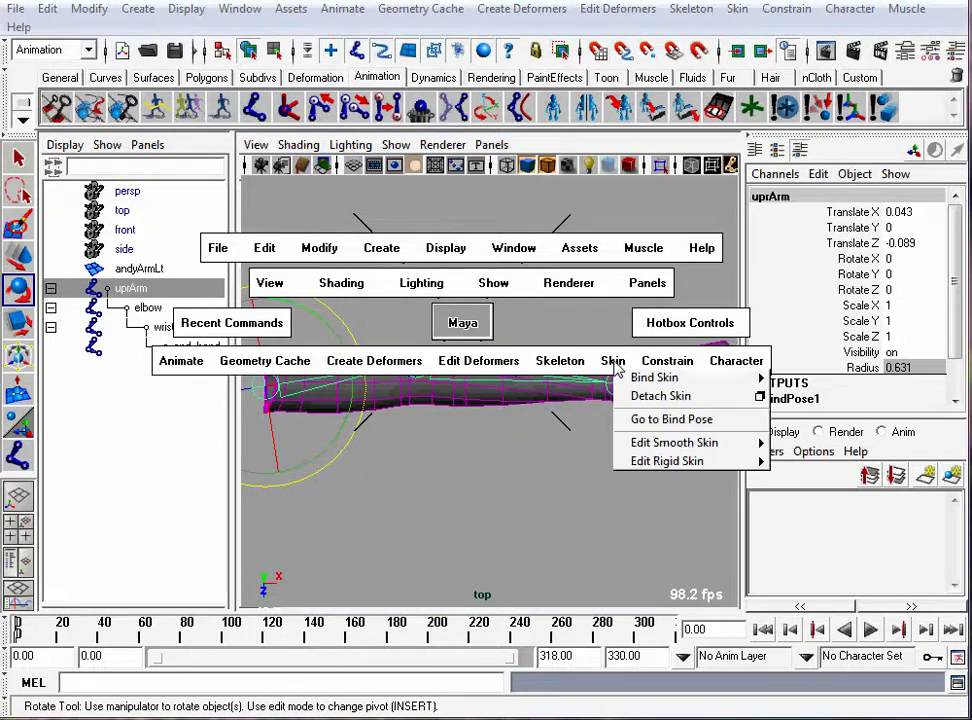
{"action": "left_click", "coordinate": [665, 420]}
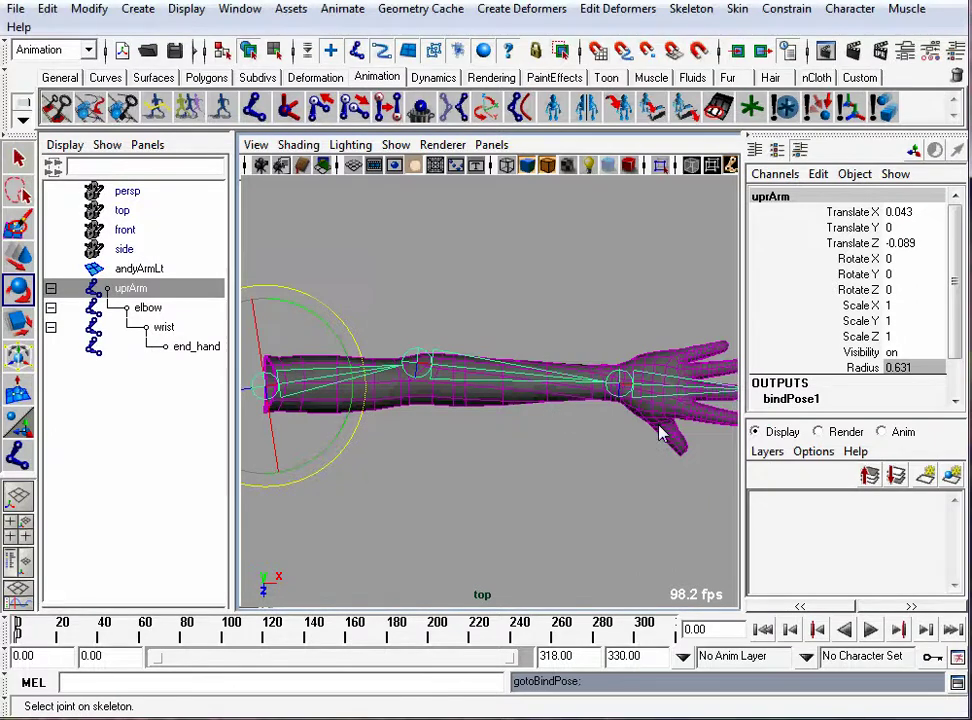
{"action": "left_click", "coordinate": [489, 256]}
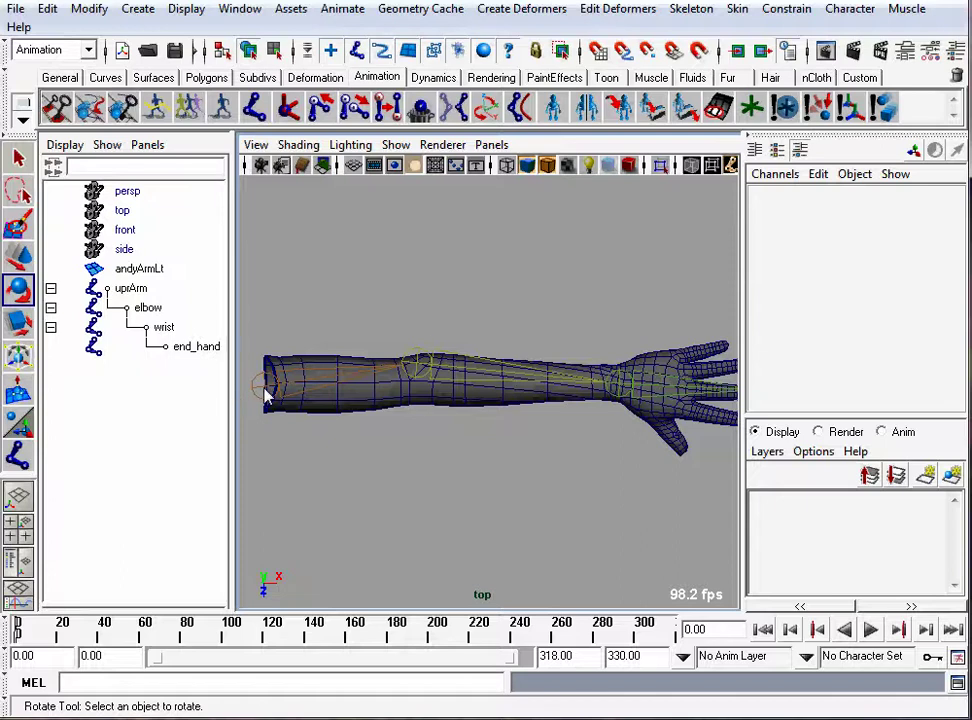
Step: Draw a NURBS circle around the arm in the side view, centered at about Y 0.27, Z 0.18
{"action": "key", "text": "space"}
{"action": "left_click_drag", "start_coordinate": [436, 340], "coordinate": [490, 342]}
{"action": "right_click_drag", "start_coordinate": [488, 338], "coordinate": [629, 403], "text": "alt"}
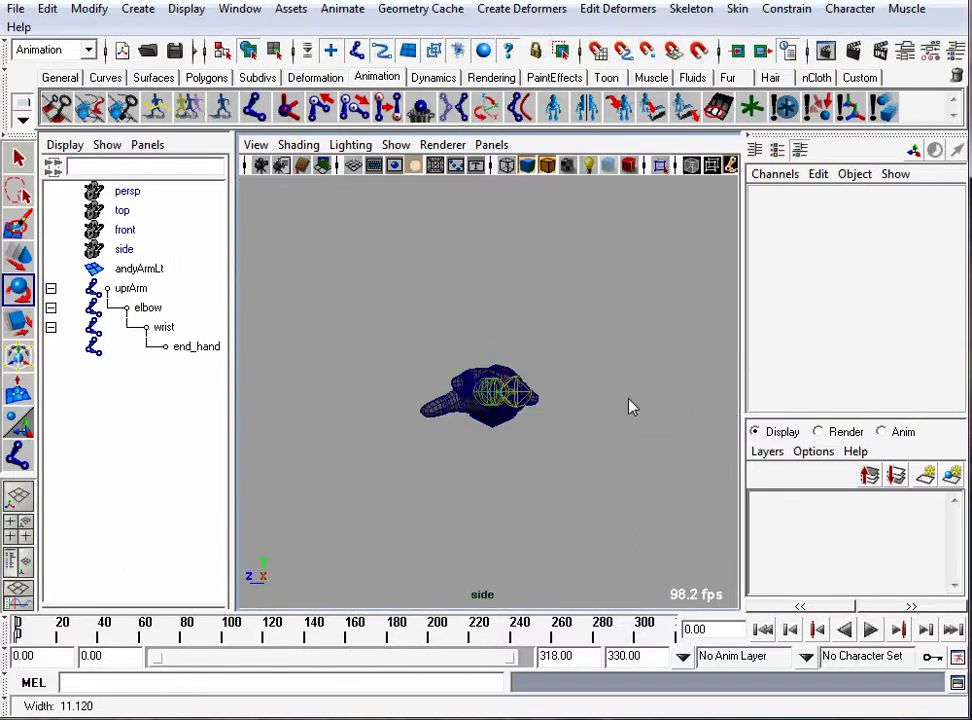
{"action": "key", "text": "space"}
{"action": "left_click_drag", "start_coordinate": [362, 244], "coordinate": [645, 366]}
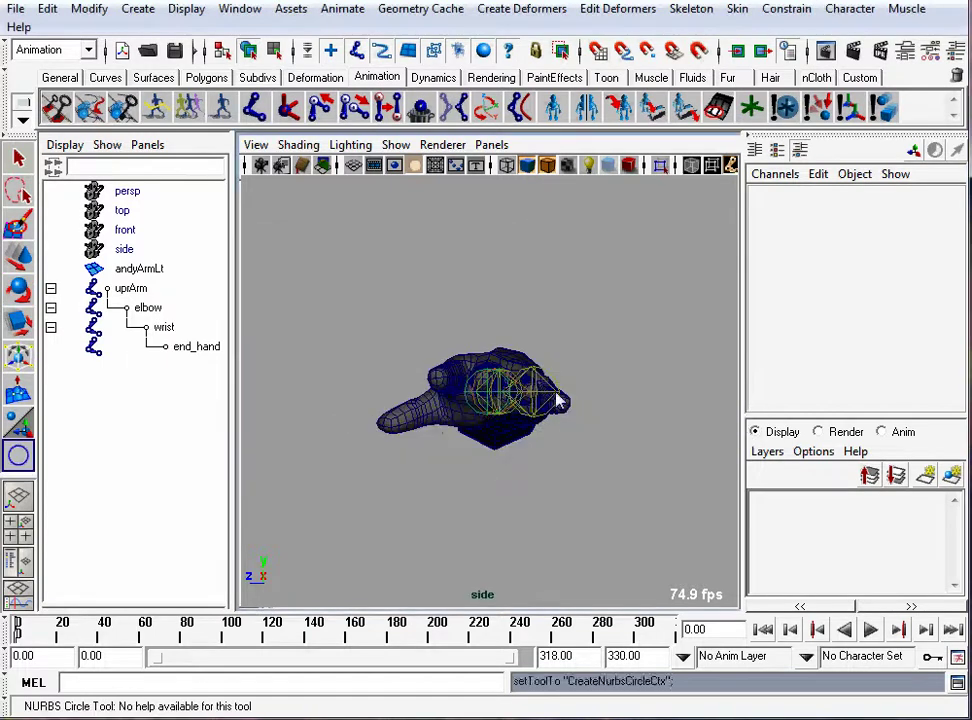
{"action": "left_click_drag", "start_coordinate": [487, 383], "coordinate": [550, 444]}
Step: Snap the NURBS circle onto the uprArm joint at X 0.043, Y 0, Z -0.089
{"action": "key", "text": "space"}
{"action": "left_click_drag", "start_coordinate": [425, 340], "coordinate": [421, 369]}
{"action": "middle_click_drag", "start_coordinate": [421, 369], "coordinate": [473, 347], "text": "alt"}
{"action": "key", "text": "w"}
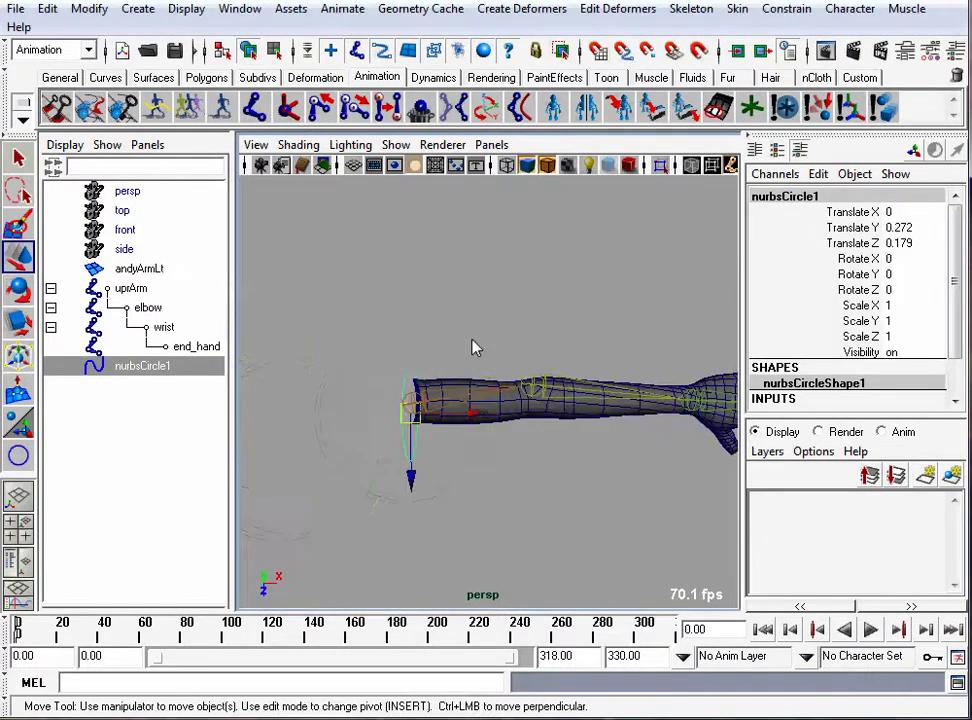
{"action": "right_click_drag", "start_coordinate": [473, 347], "coordinate": [564, 354], "text": "alt"}
{"action": "left_click_drag", "start_coordinate": [564, 354], "coordinate": [407, 383], "text": "alt"}
{"action": "right_click_drag", "start_coordinate": [407, 383], "coordinate": [547, 357], "text": "alt"}
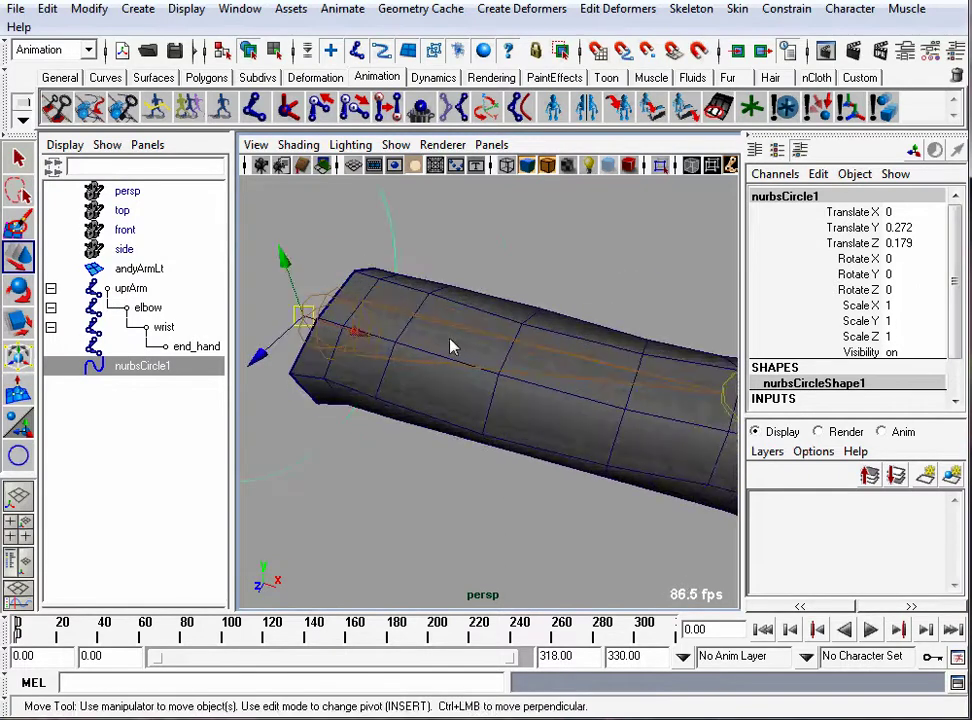
{"action": "left_click_drag", "start_coordinate": [450, 346], "coordinate": [538, 363], "text": "alt"}
{"action": "key", "text": "Insert"}
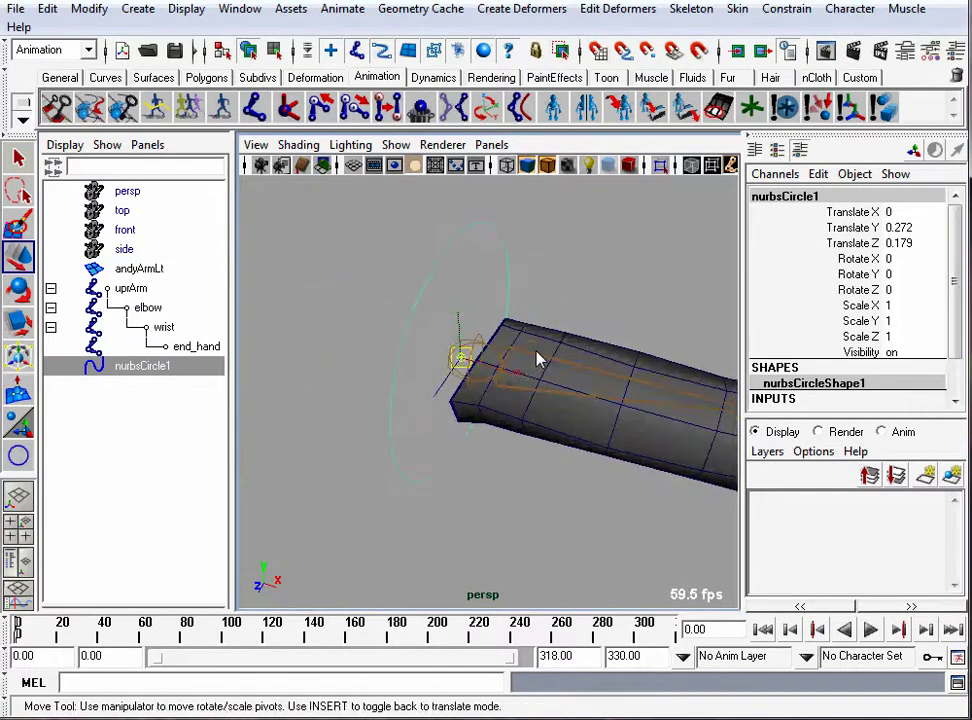
{"action": "key", "text": "Insert"}
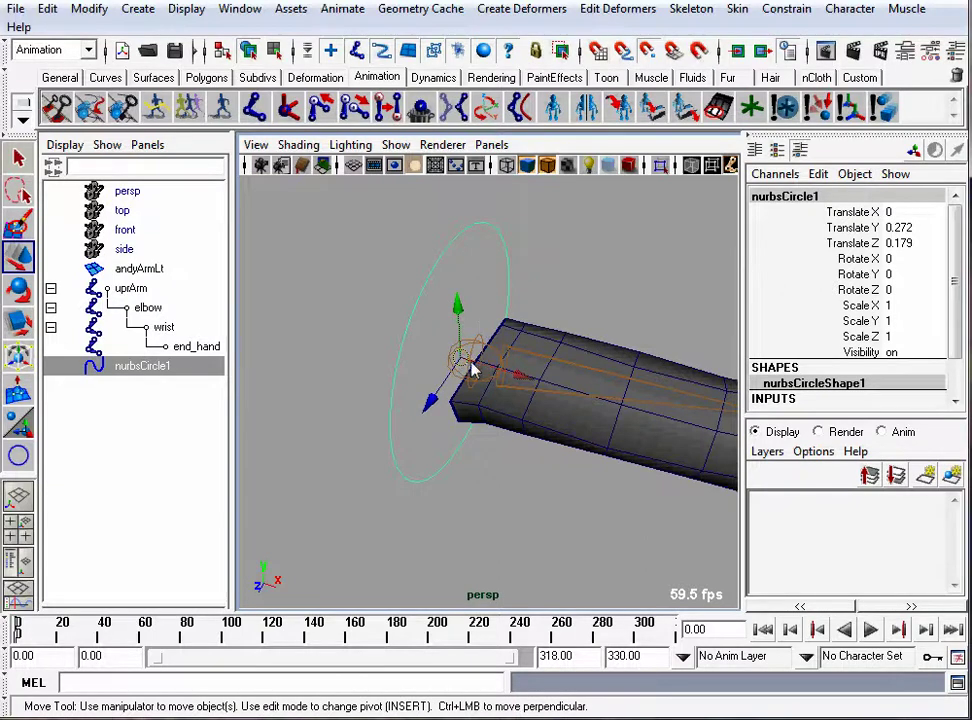
{"action": "left_click_drag", "start_coordinate": [469, 358], "coordinate": [462, 325]}
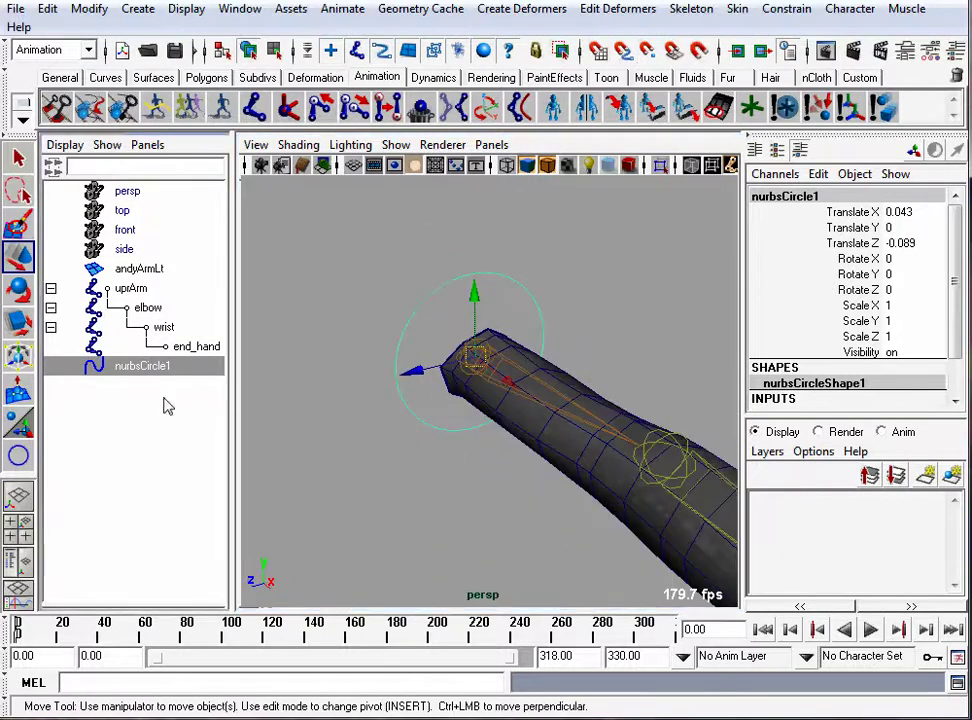
Step: Rename the circle at the shoulder as shoulder_ctrl
{"action": "double_click", "coordinate": [187, 373]}
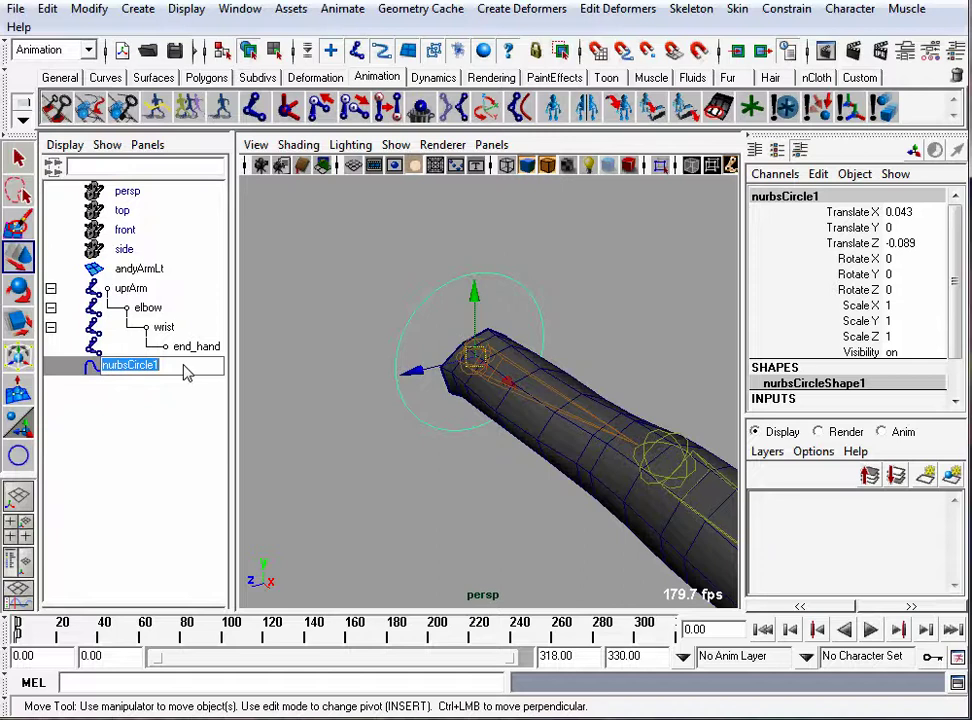
{"action": "type", "text": "shoulder_ctrl"}
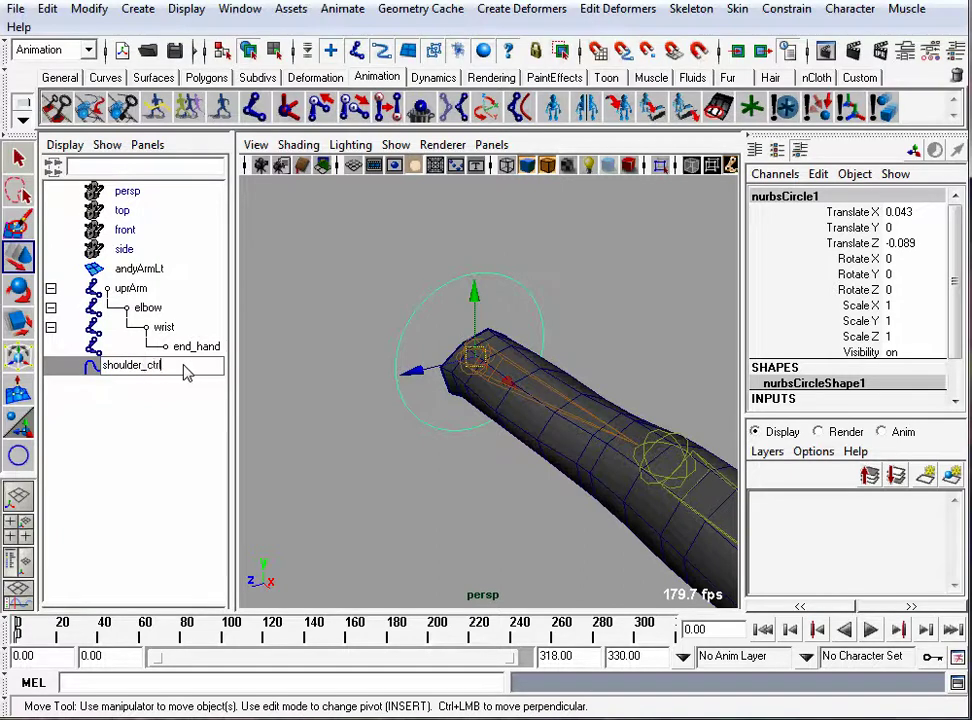
{"action": "key", "text": "Return"}
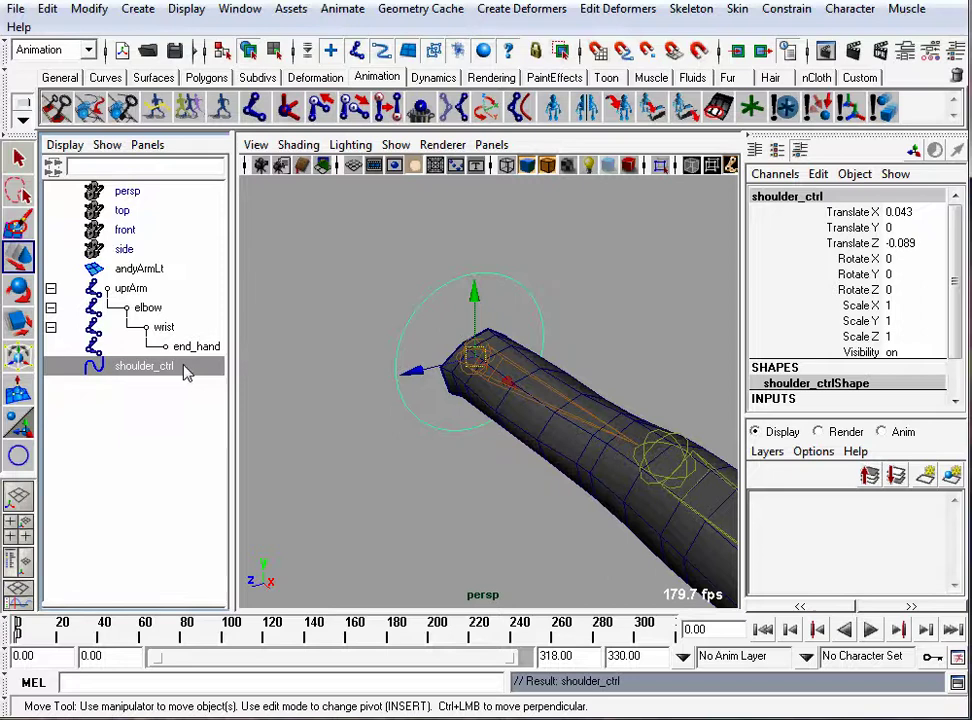
Step: Freeze the transformations of shoulder_ctrl and clear the selection
{"action": "left_click", "coordinate": [345, 304]}
{"action": "left_click", "coordinate": [436, 305]}
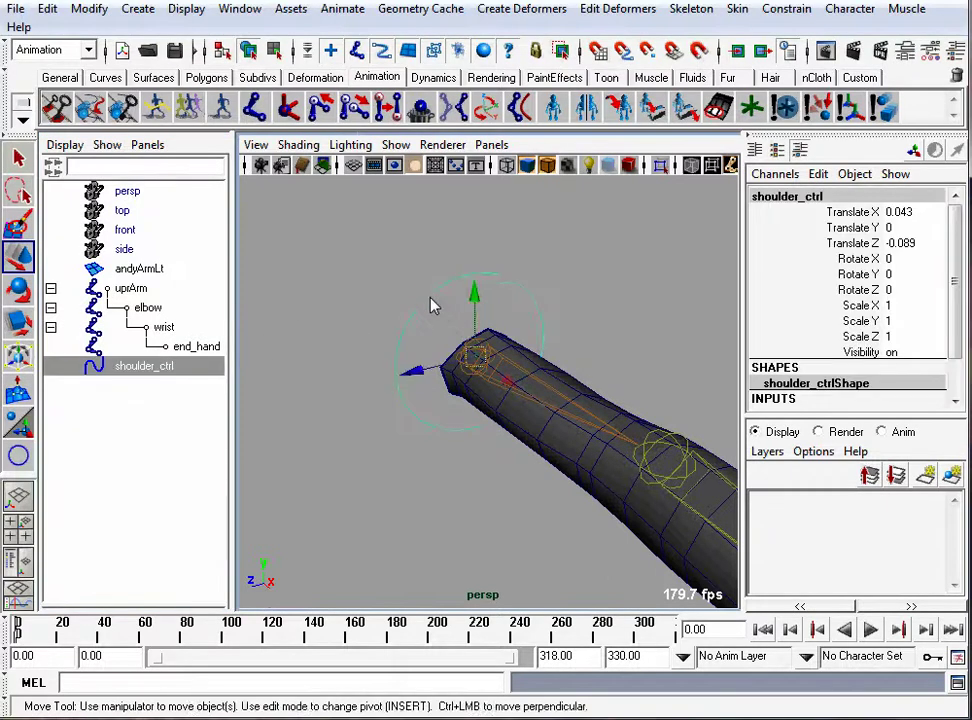
{"action": "left_click_drag", "start_coordinate": [434, 304], "coordinate": [362, 343], "text": "alt"}
{"action": "key", "text": "space"}
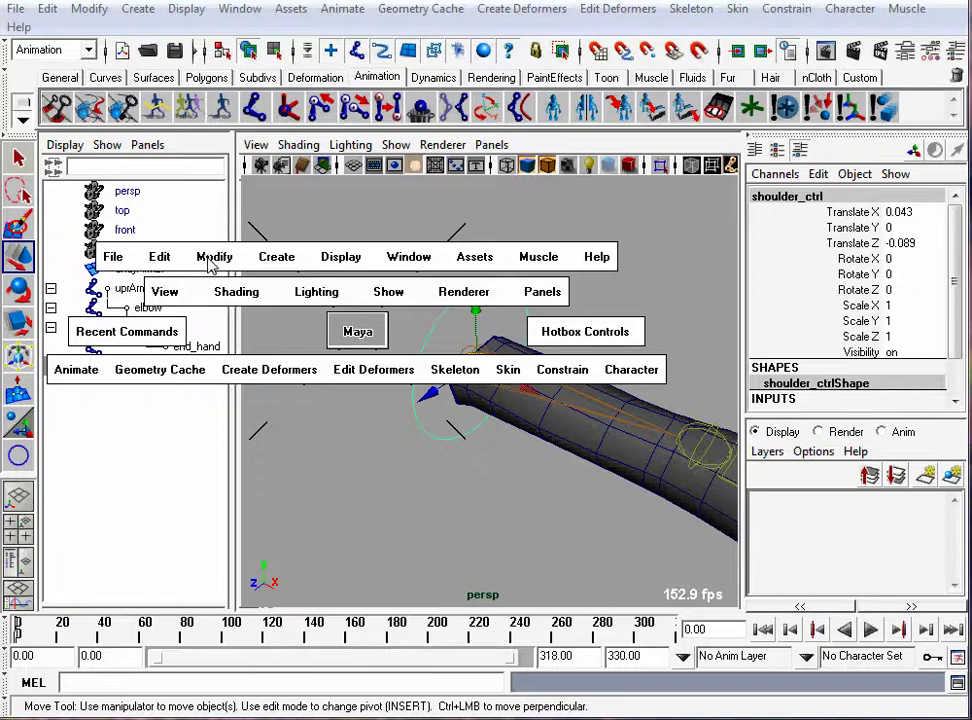
{"action": "left_click_drag", "start_coordinate": [210, 260], "coordinate": [305, 313]}
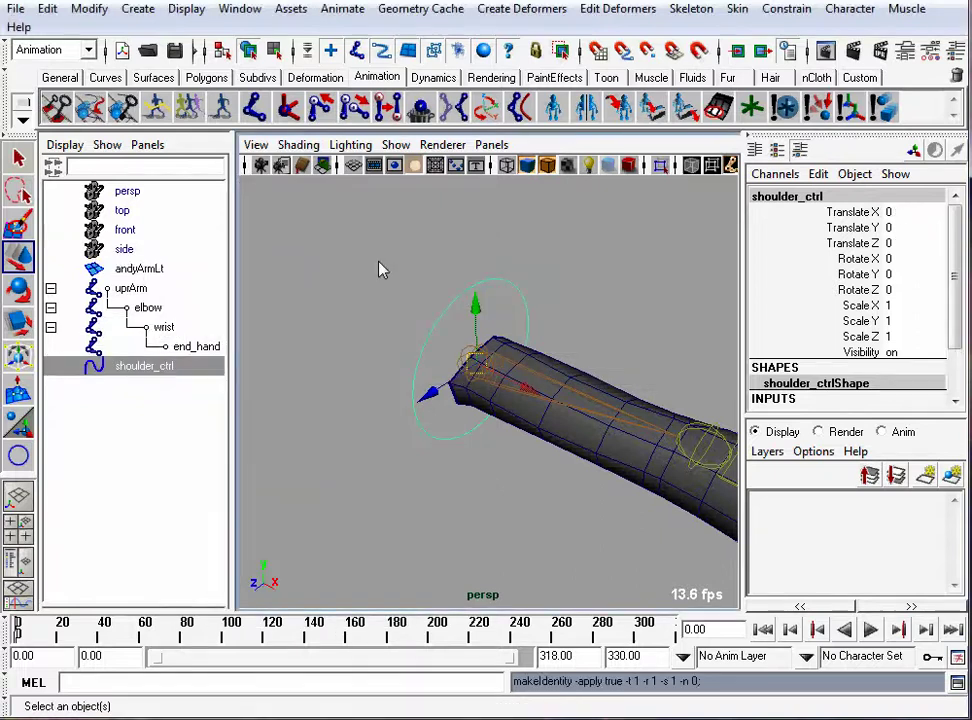
{"action": "left_click", "coordinate": [388, 264]}
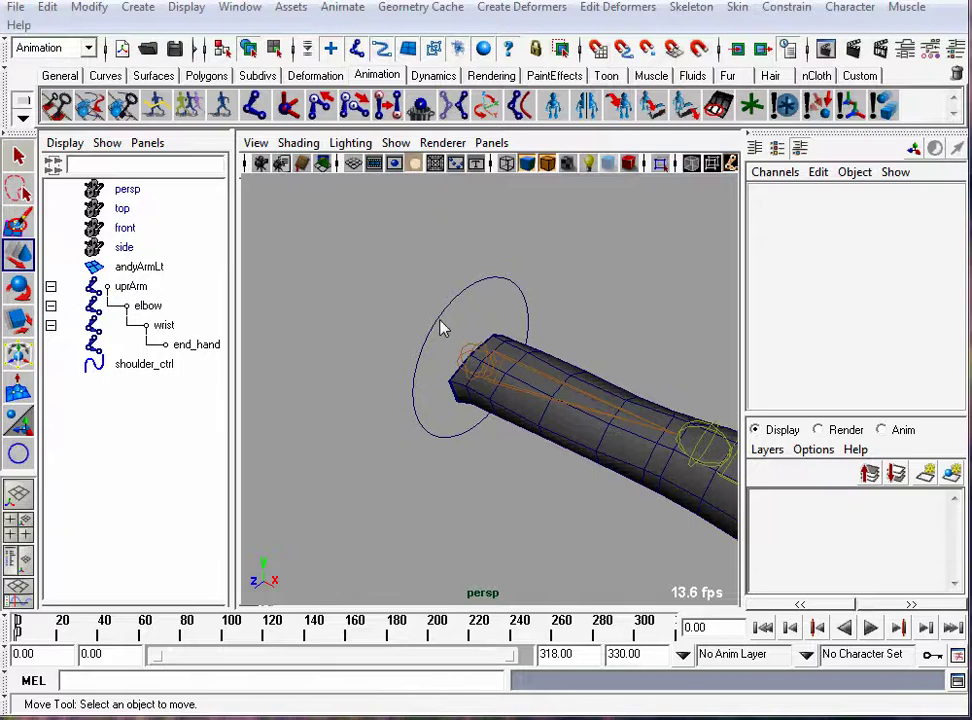
Step: Duplicate shoulder_ctrl and snap the copy onto the elbow joint at X 3.494, Y 0, Z -0.534
{"action": "left_click", "coordinate": [440, 328]}
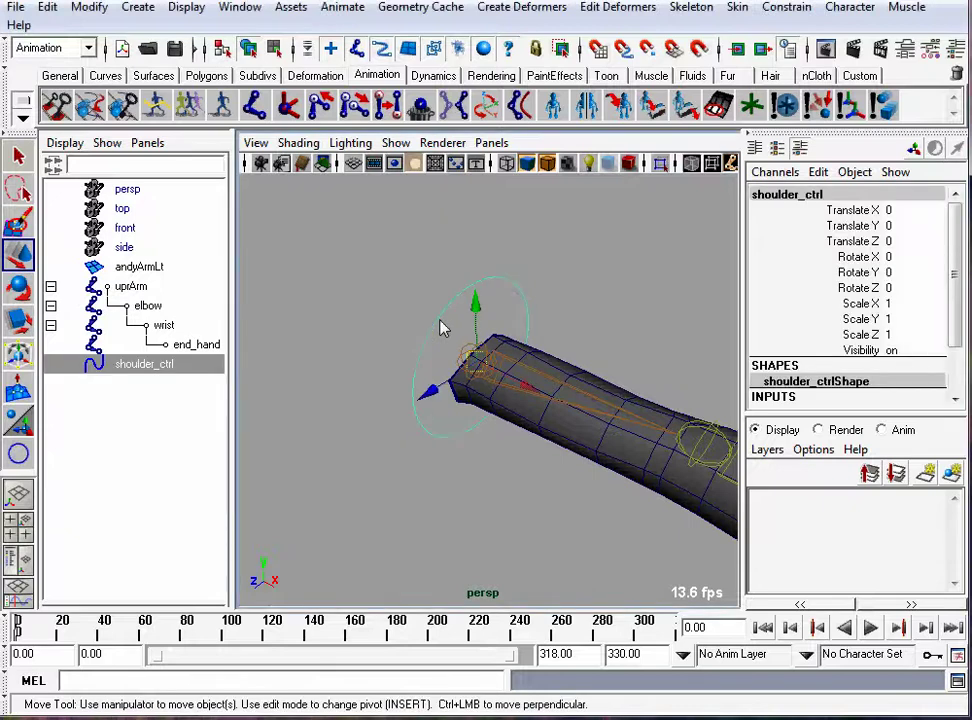
{"action": "right_click_drag", "start_coordinate": [505, 338], "coordinate": [430, 355], "text": "alt"}
{"action": "middle_click_drag", "start_coordinate": [518, 380], "coordinate": [362, 339], "text": "alt"}
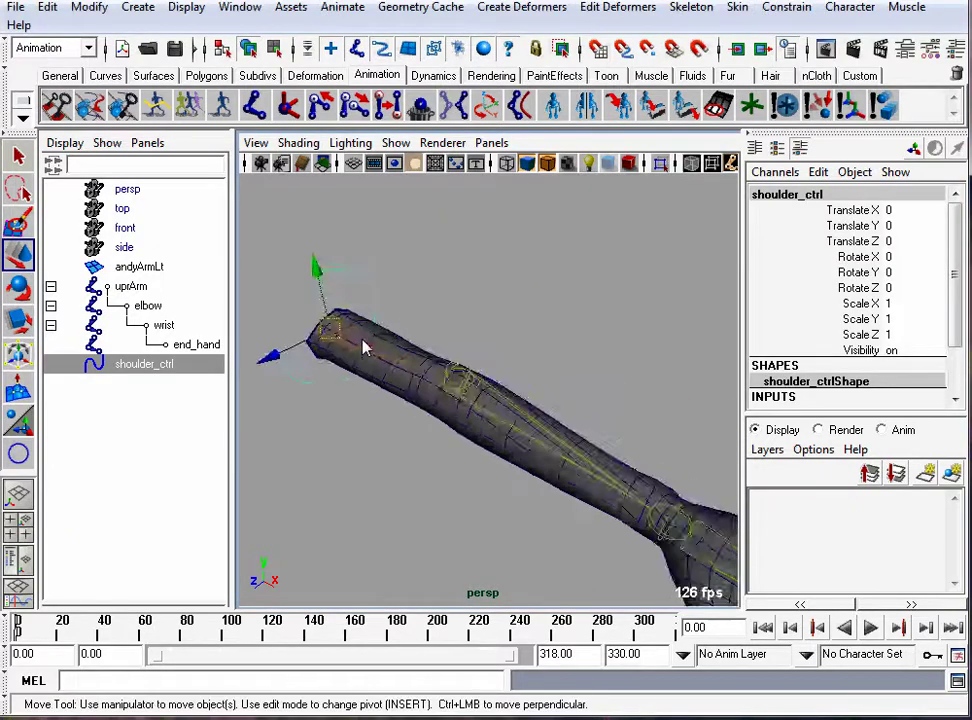
{"action": "left_click_drag", "start_coordinate": [362, 339], "coordinate": [392, 320], "text": "alt"}
{"action": "key", "text": "ctrl+d"}
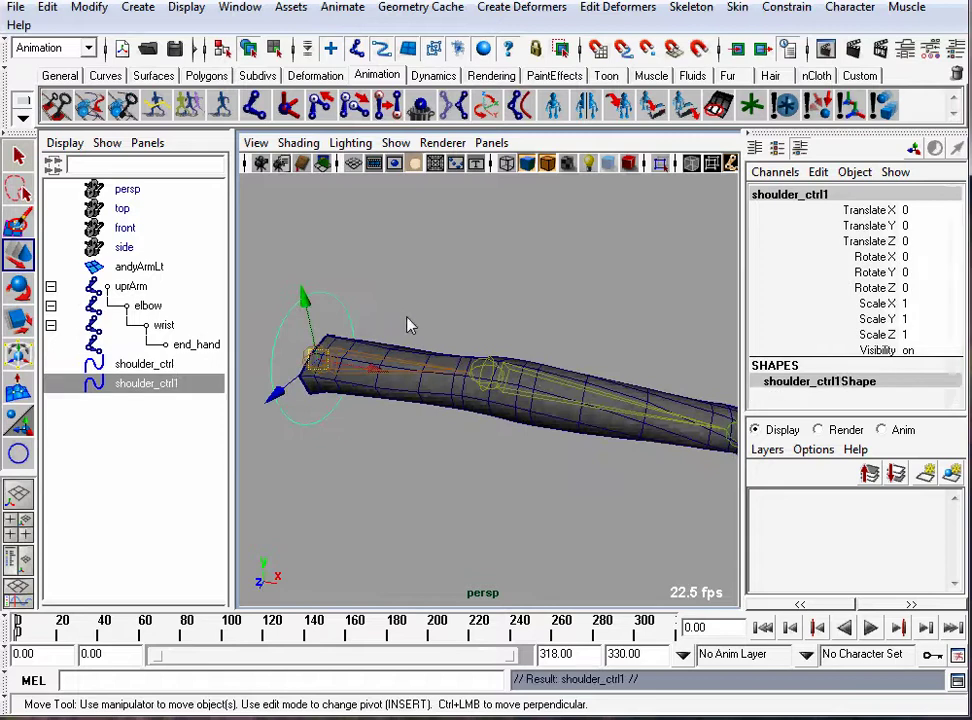
{"action": "left_click_drag", "start_coordinate": [390, 372], "coordinate": [439, 351]}
{"action": "left_click_drag", "start_coordinate": [575, 349], "coordinate": [524, 364], "text": "alt"}
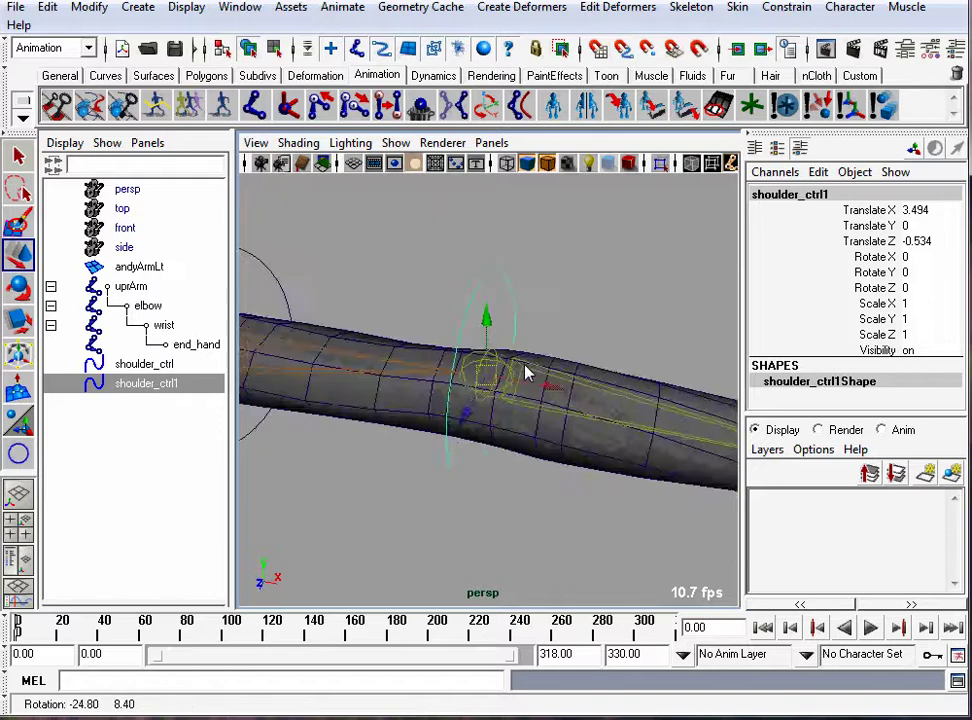
{"action": "right_click_drag", "start_coordinate": [524, 364], "coordinate": [497, 361], "text": "alt"}
{"action": "left_click_drag", "start_coordinate": [500, 370], "coordinate": [588, 308], "text": "alt"}
Step: Rename the duplicated circle at the elbow as elbow_ctrl
{"action": "double_click", "coordinate": [137, 386]}
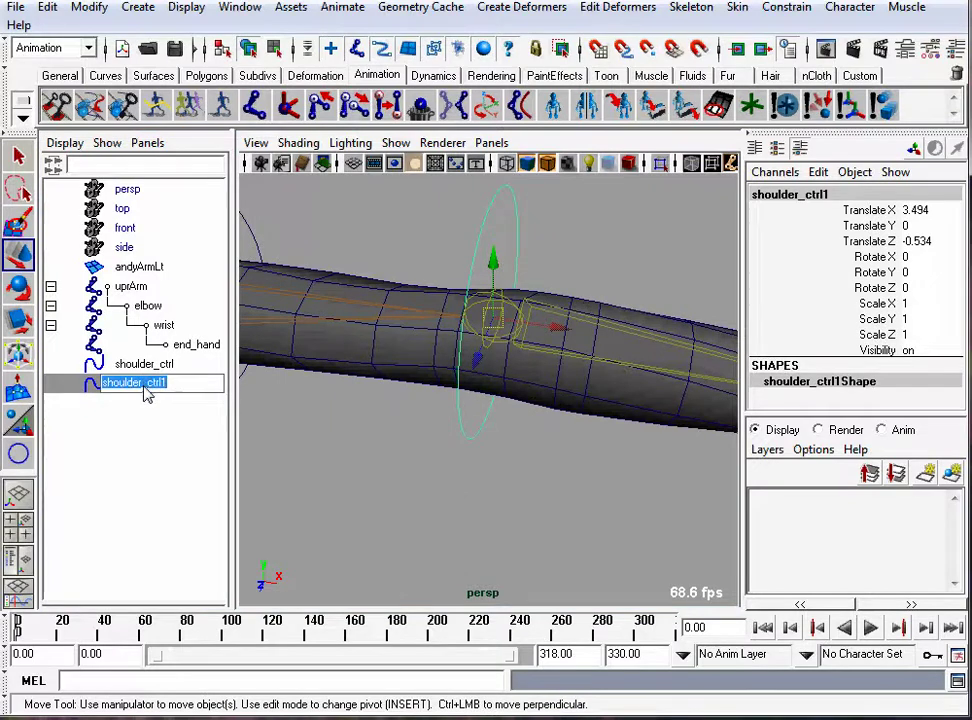
{"action": "left_click", "coordinate": [147, 390]}
{"action": "left_click_drag", "start_coordinate": [147, 390], "coordinate": [47, 391]}
{"action": "type", "text": "elbow_ctrl"}
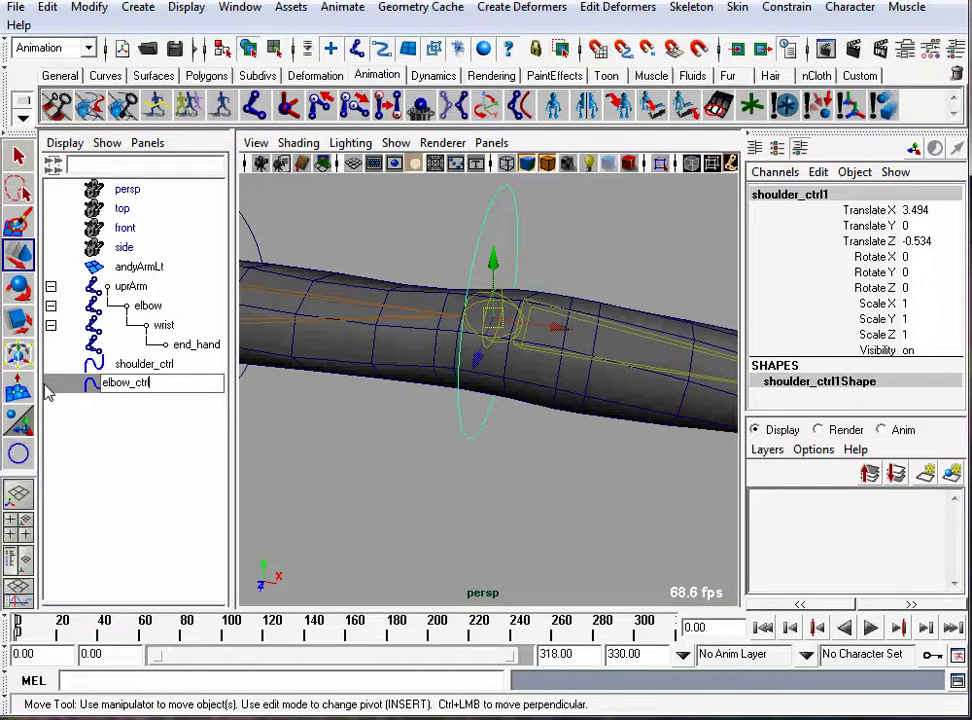
{"action": "key", "text": "Return"}
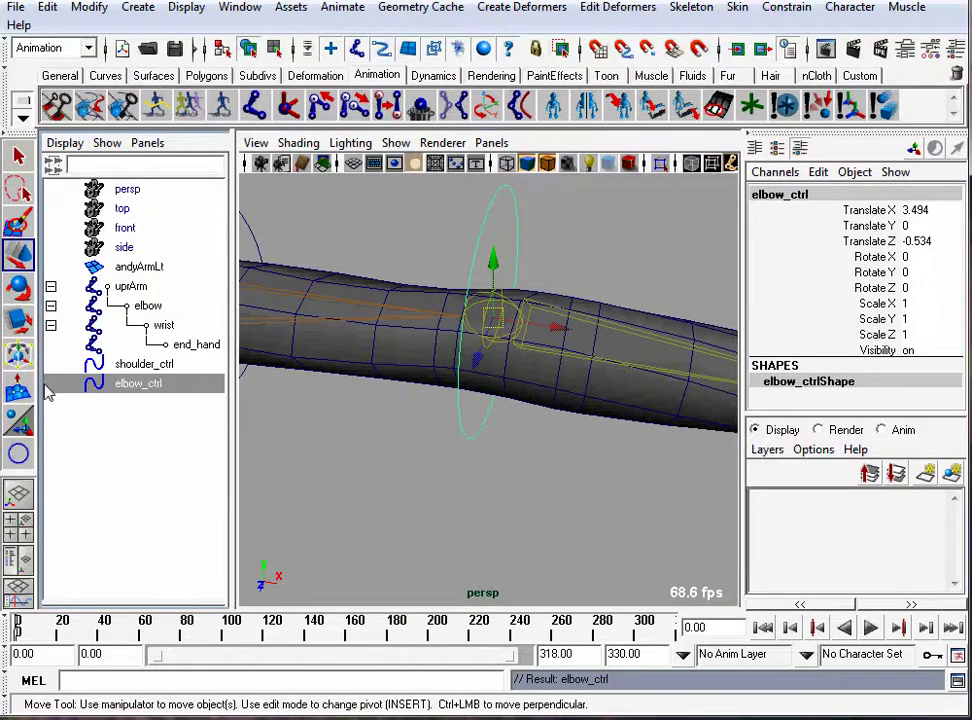
Step: Duplicate elbow_ctrl and snap the copy onto the wrist joint at X 8.159, Y 0, Z -0.062
{"action": "key", "text": "ctrl+d"}
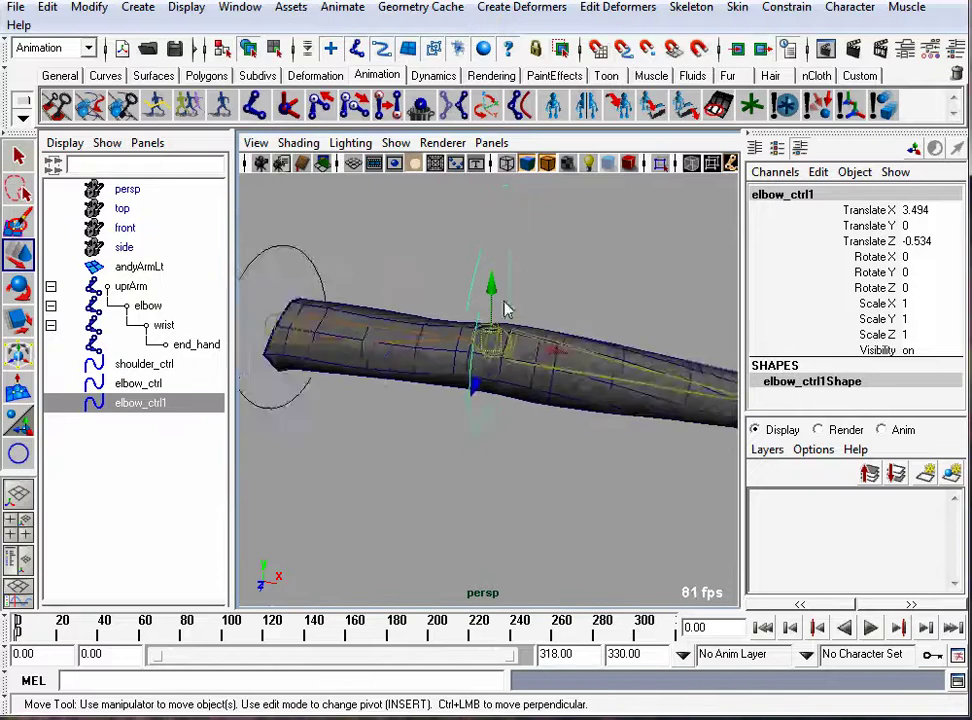
{"action": "left_click_drag", "start_coordinate": [505, 310], "coordinate": [698, 406], "text": "alt"}
{"action": "left_click_drag", "start_coordinate": [568, 386], "coordinate": [498, 398], "text": "alt"}
{"action": "scroll", "coordinate": [479, 383], "scroll_direction": "up", "scroll_amount": 3}
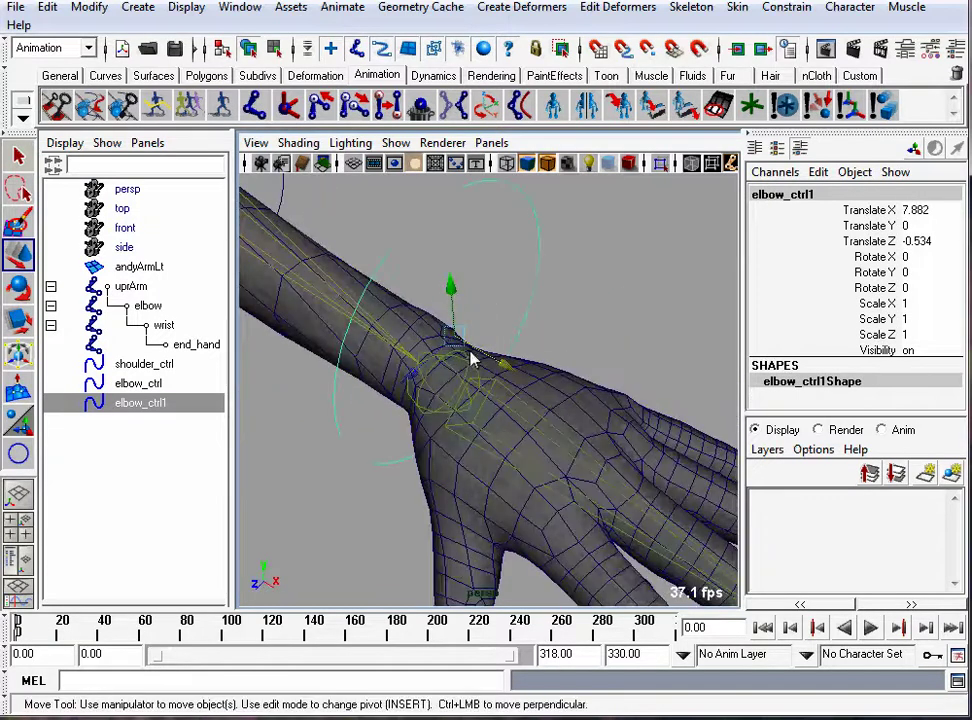
{"action": "left_click_drag", "start_coordinate": [462, 347], "coordinate": [447, 393]}
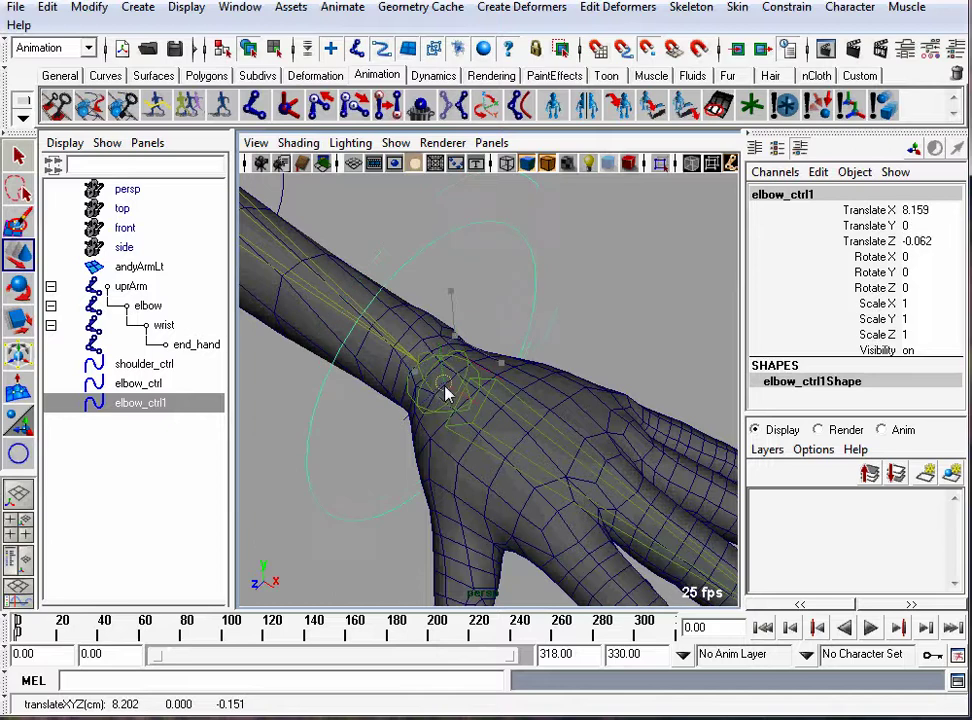
{"action": "left_click_drag", "start_coordinate": [489, 359], "coordinate": [566, 330], "text": "alt"}
{"action": "right_click_drag", "start_coordinate": [566, 330], "coordinate": [534, 328], "text": "alt"}
{"action": "middle_click_drag", "start_coordinate": [465, 323], "coordinate": [629, 354], "text": "alt"}
{"action": "left_click_drag", "start_coordinate": [629, 354], "coordinate": [601, 347], "text": "alt"}
{"action": "right_click_drag", "start_coordinate": [601, 347], "coordinate": [551, 342], "text": "alt"}
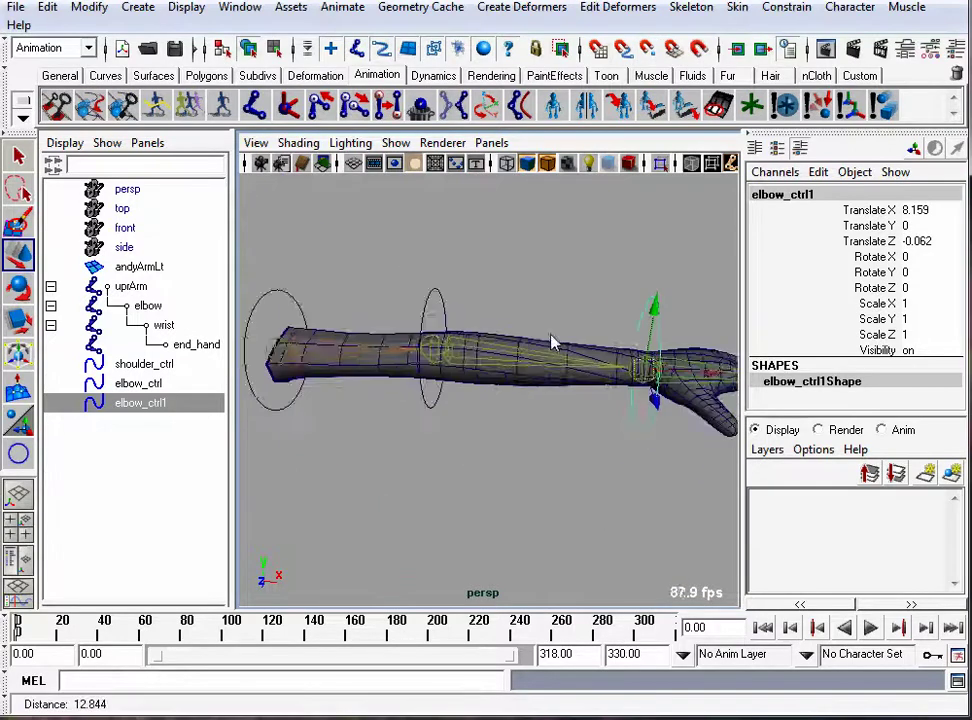
Step: Scale the wrist circle uniformly to about 0.767 and the elbow circle to about 0.905
{"action": "left_click_drag", "start_coordinate": [553, 343], "coordinate": [542, 386], "text": "alt"}
{"action": "key", "text": "r"}
{"action": "left_click", "coordinate": [301, 295]}
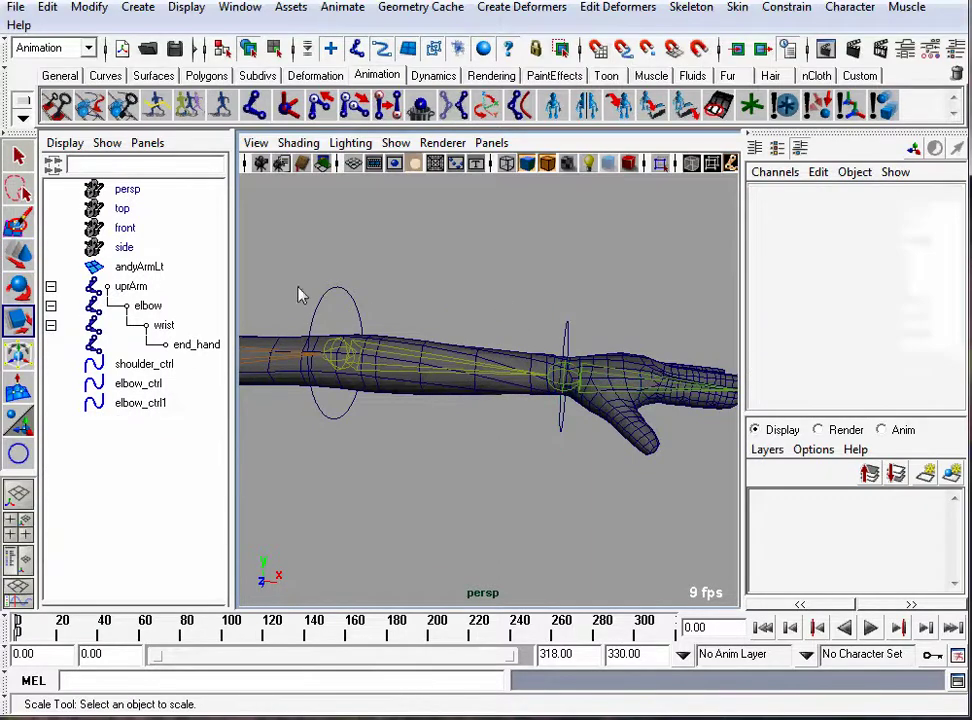
{"action": "left_click", "coordinate": [319, 306]}
{"action": "middle_click_drag", "start_coordinate": [362, 340], "coordinate": [486, 341], "text": "alt"}
{"action": "mouse_move", "coordinate": [462, 360]}
{"action": "left_mouse_down"}
{"action": "mouse_move", "coordinate": [449, 358]}
{"action": "mouse_move", "coordinate": [458, 366]}
{"action": "left_mouse_up"}
{"action": "left_click", "coordinate": [553, 305]}
{"action": "left_click_drag", "start_coordinate": [553, 305], "coordinate": [520, 307], "text": "alt"}
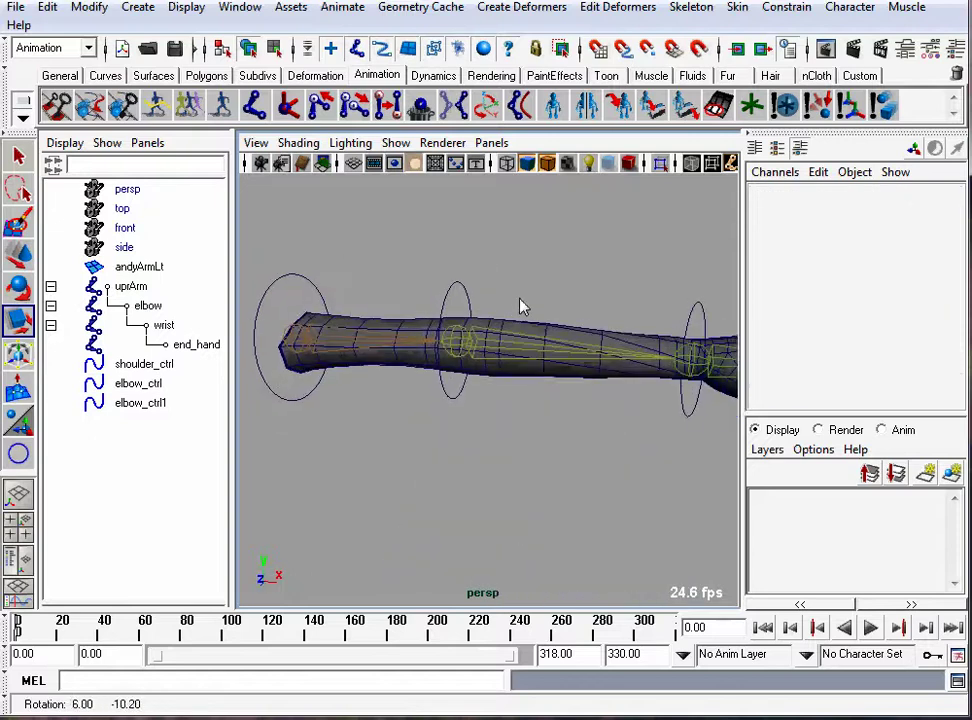
Step: Freeze the transformations of elbow_ctrl and clear the selection
{"action": "left_click", "coordinate": [466, 293]}
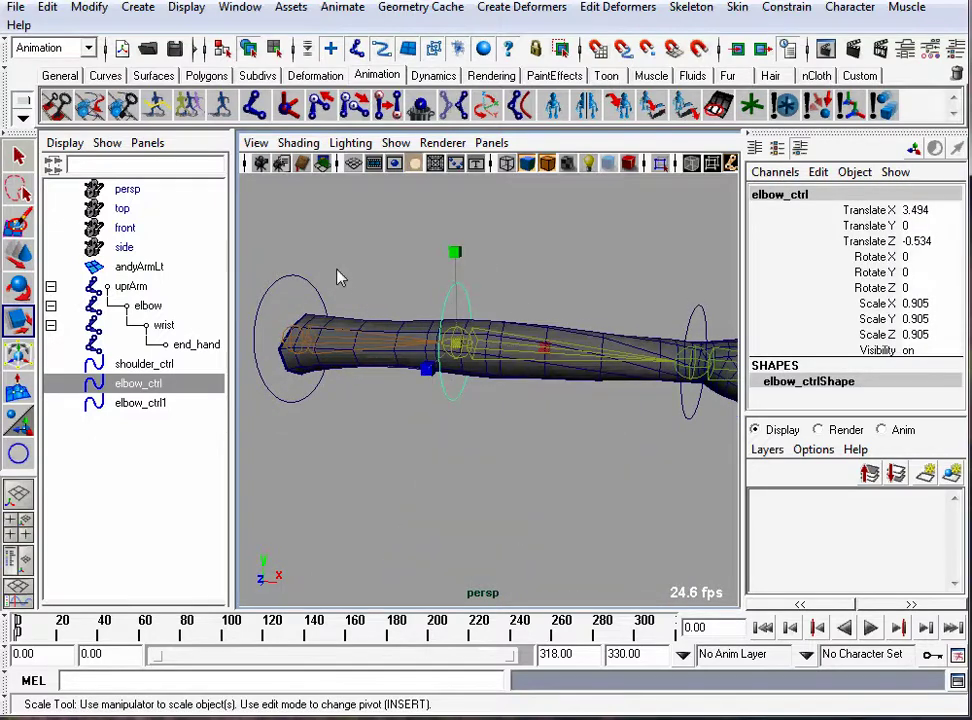
{"action": "key", "text": "space"}
{"action": "left_click", "coordinate": [230, 219]}
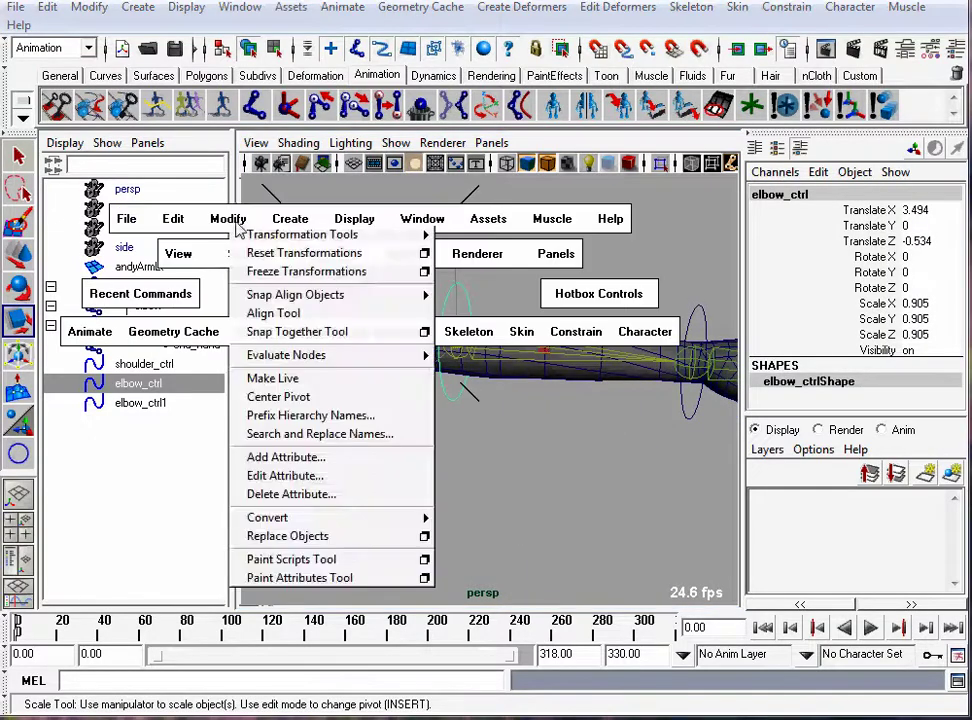
{"action": "left_click", "coordinate": [310, 273]}
{"action": "left_click", "coordinate": [571, 231]}
Step: Freeze the transformations of the wrist circle, elbow_ctrl1, and clear the selection
{"action": "left_click", "coordinate": [701, 321]}
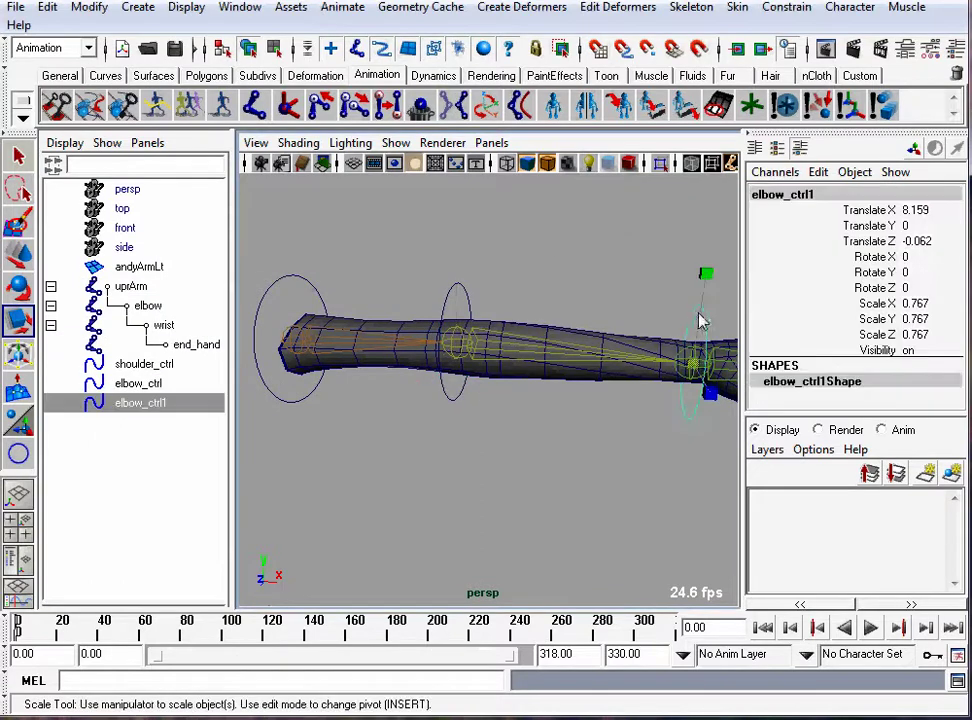
{"action": "key", "text": "space"}
{"action": "left_click", "coordinate": [436, 209]}
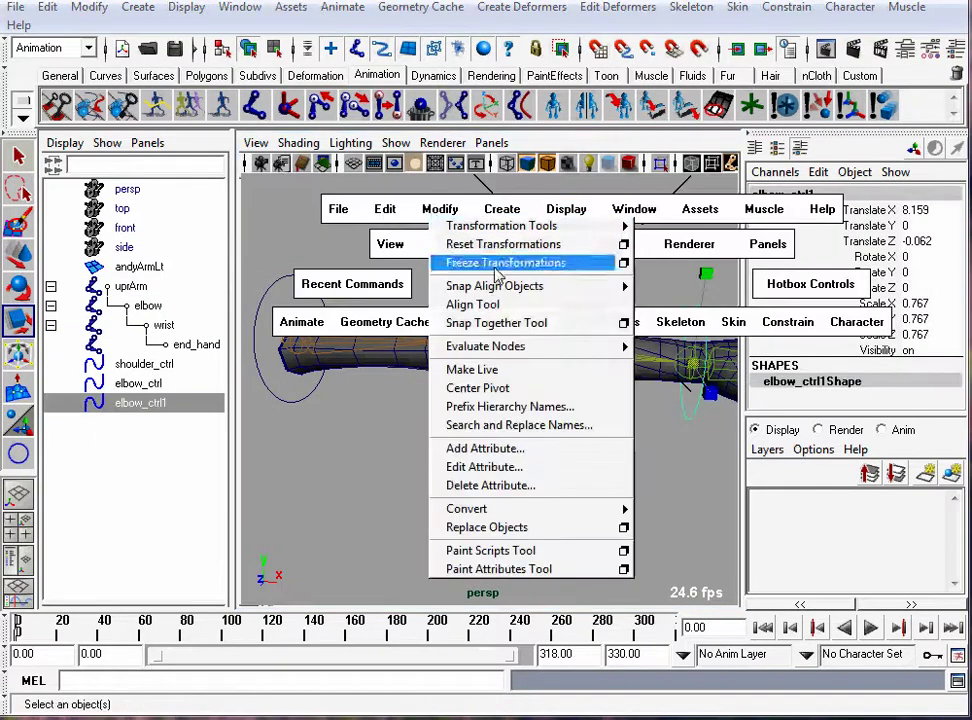
{"action": "left_click", "coordinate": [445, 263]}
{"action": "left_click", "coordinate": [512, 265]}
Step: Orient-constrain the uprArm joint to shoulder_ctrl with Maintain offset on, all axes and weight 1, and clear the selection
{"action": "left_click_drag", "start_coordinate": [512, 265], "coordinate": [461, 335], "text": "alt"}
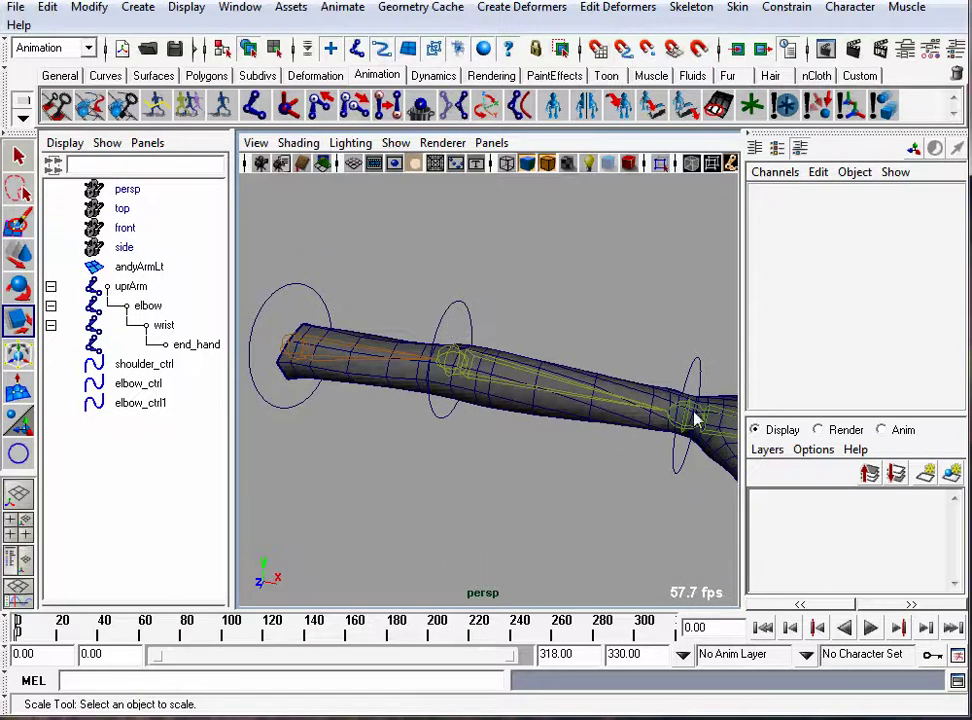
{"action": "right_click_drag", "start_coordinate": [331, 313], "coordinate": [392, 319], "text": "alt"}
{"action": "middle_click_drag", "start_coordinate": [392, 319], "coordinate": [557, 341], "text": "alt"}
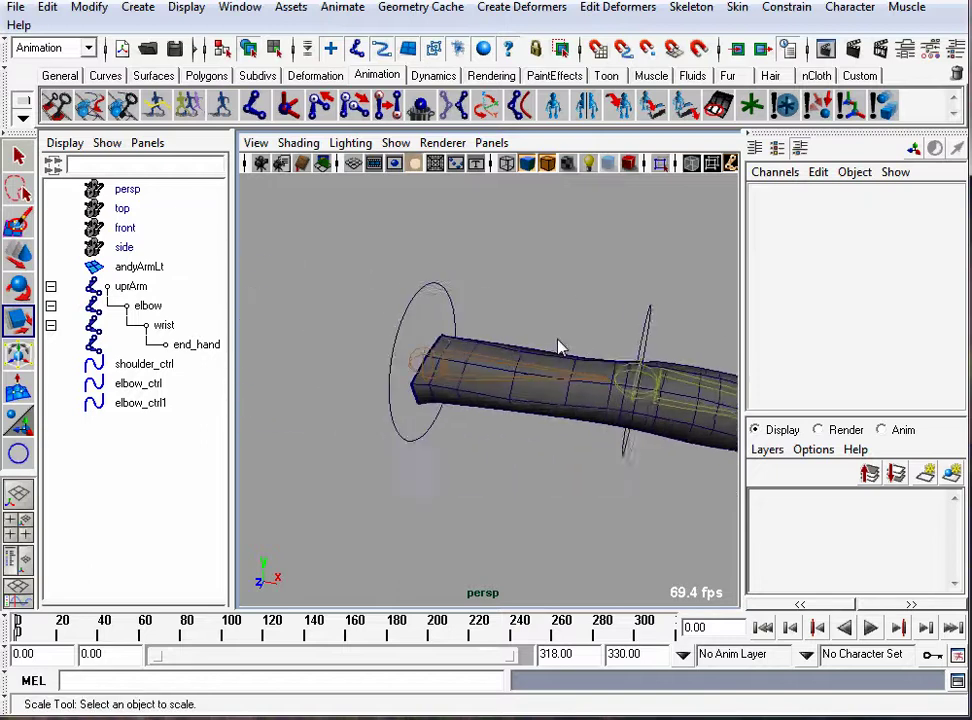
{"action": "left_click", "coordinate": [405, 313]}
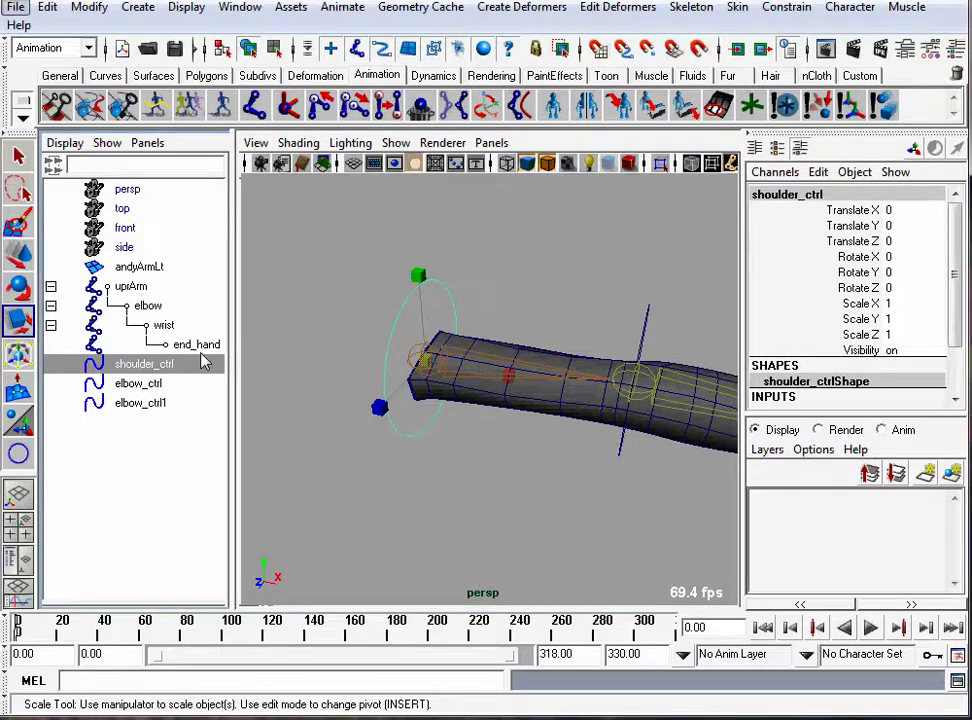
{"action": "left_click", "coordinate": [135, 287], "text": "ctrl"}
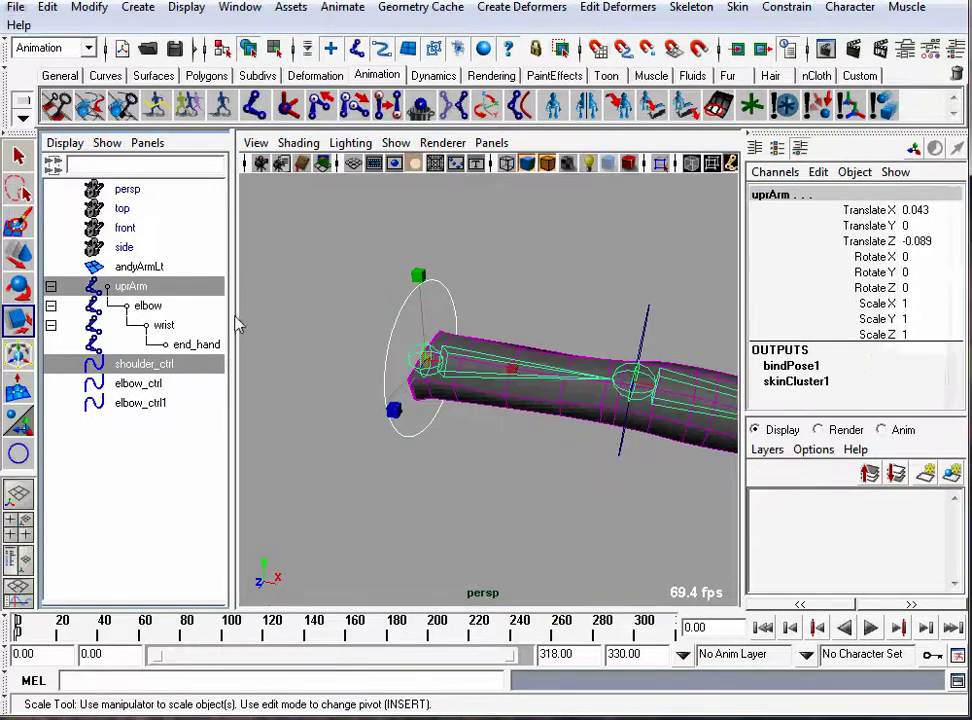
{"action": "key", "text": "space"}
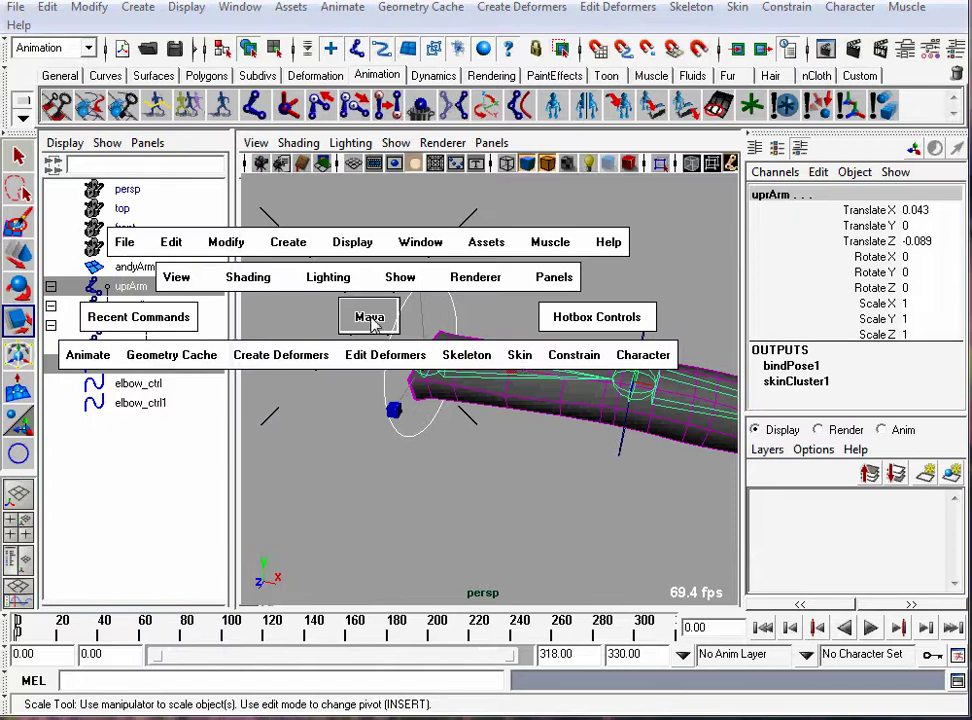
{"action": "left_click", "coordinate": [568, 357]}
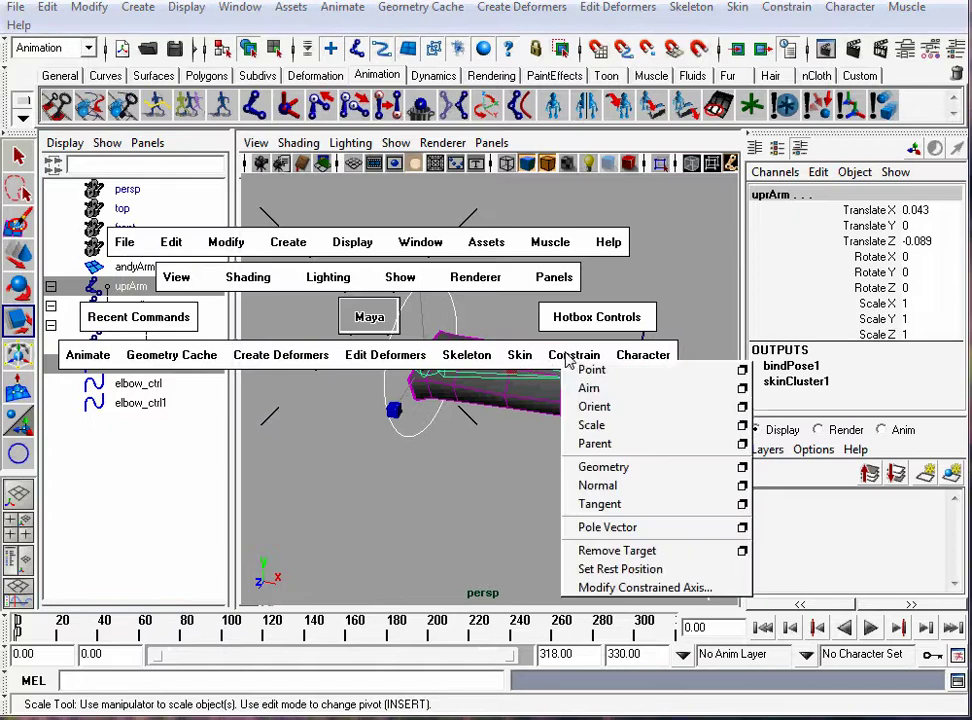
{"action": "left_click", "coordinate": [741, 406]}
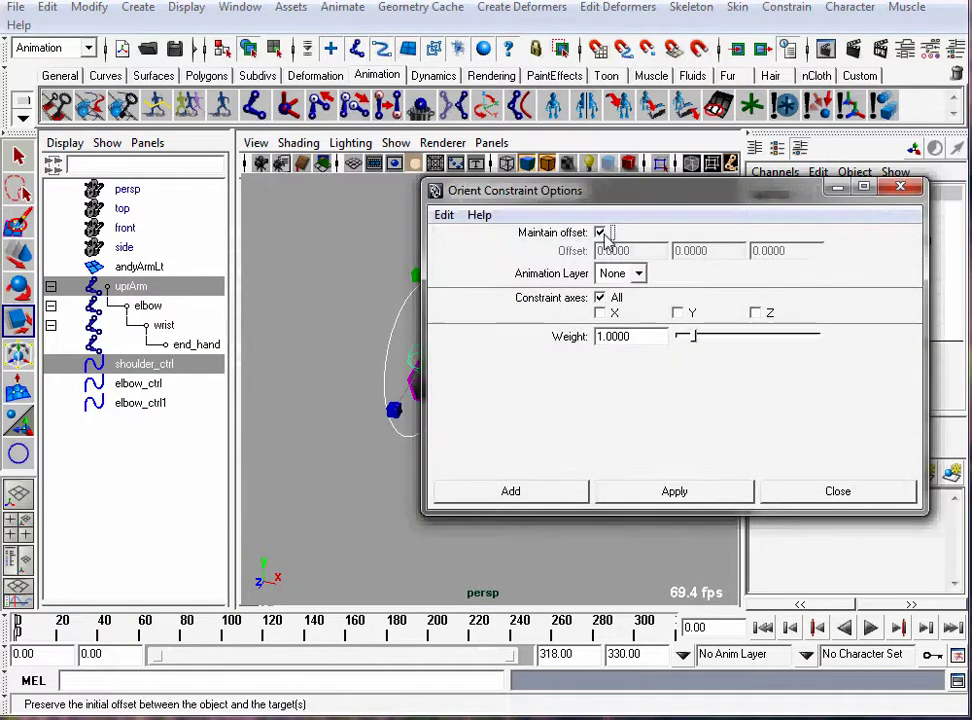
{"action": "left_click", "coordinate": [678, 492]}
{"action": "left_click", "coordinate": [295, 337]}
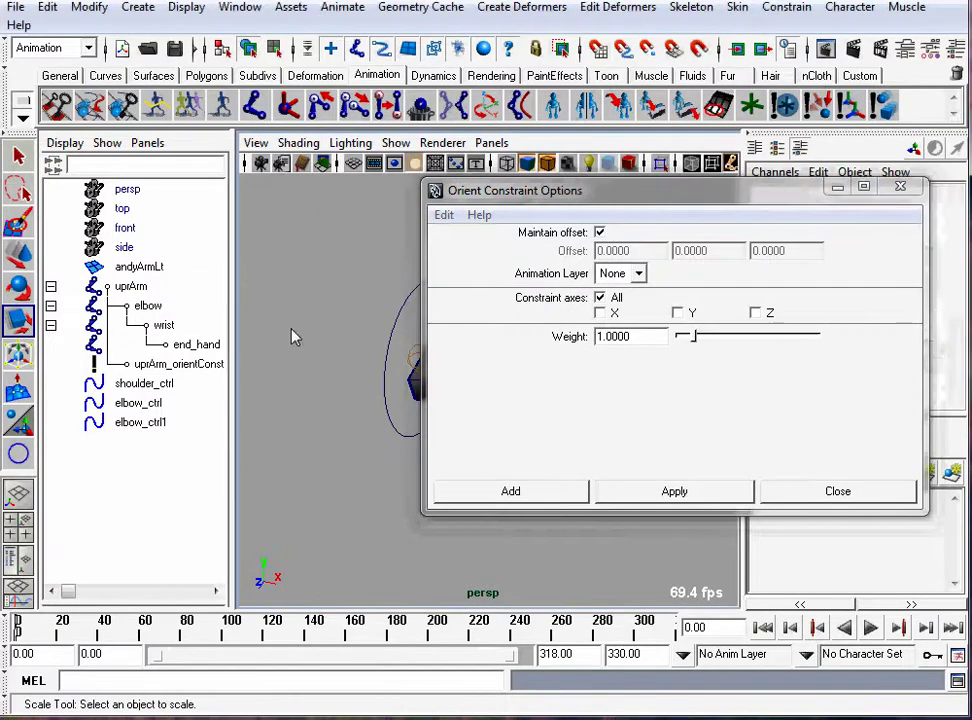
Step: Orient-constrain the elbow joint to elbow_ctrl with the same options and clear the selection
{"action": "left_click_drag", "start_coordinate": [591, 195], "coordinate": [847, 198]}
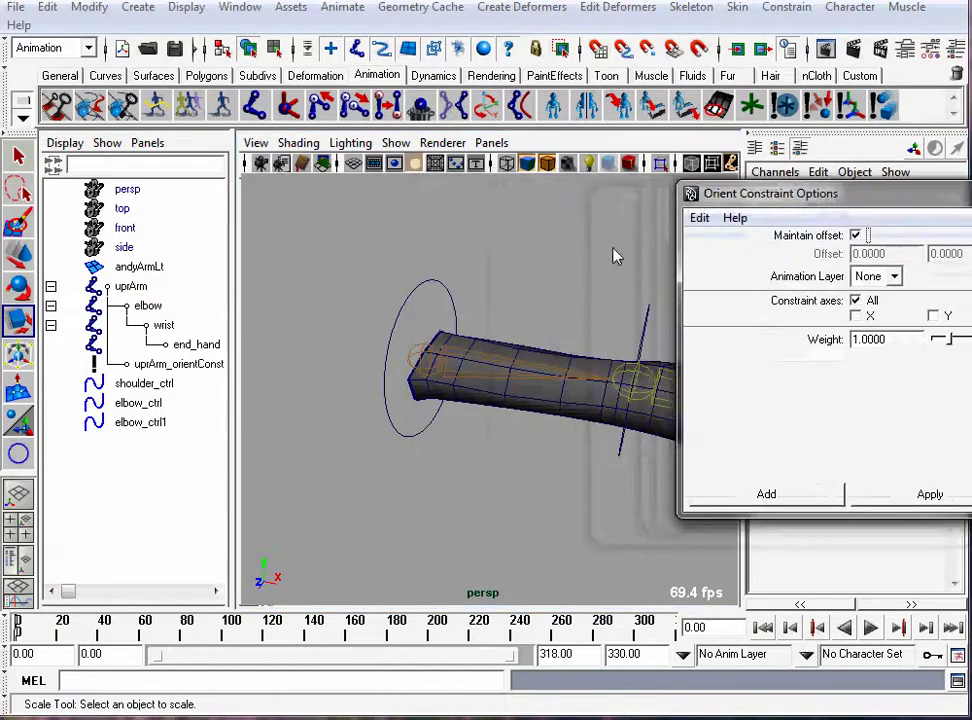
{"action": "middle_click_drag", "start_coordinate": [440, 313], "coordinate": [344, 306], "text": "alt"}
{"action": "left_click", "coordinate": [372, 300]}
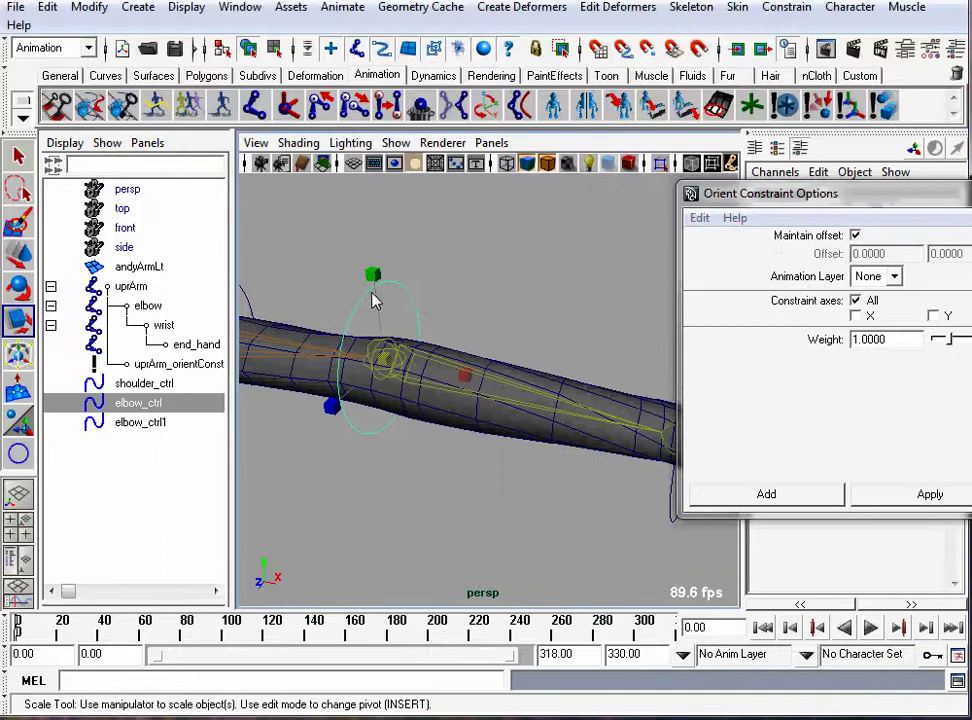
{"action": "left_click", "coordinate": [148, 306], "text": "ctrl"}
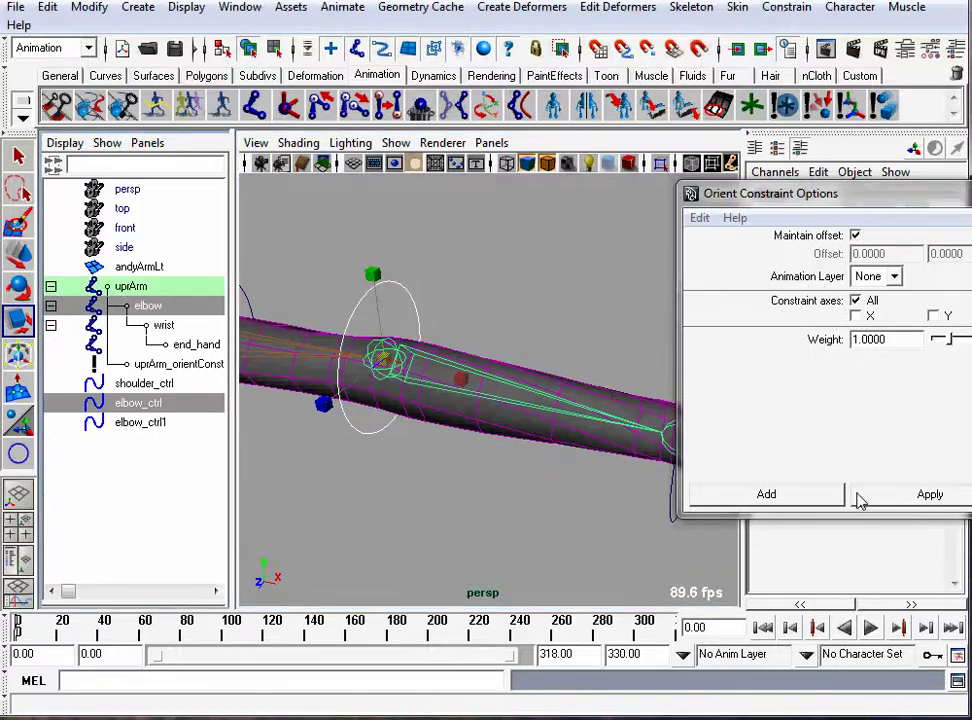
{"action": "left_click", "coordinate": [905, 495]}
{"action": "left_click", "coordinate": [507, 340]}
Step: Orient-constrain the wrist joint to the wrist circle elbow_ctrl1 with Maintain offset on, and close the constraint options
{"action": "left_click_drag", "start_coordinate": [507, 340], "coordinate": [452, 342], "text": "alt"}
{"action": "left_click", "coordinate": [455, 333]}
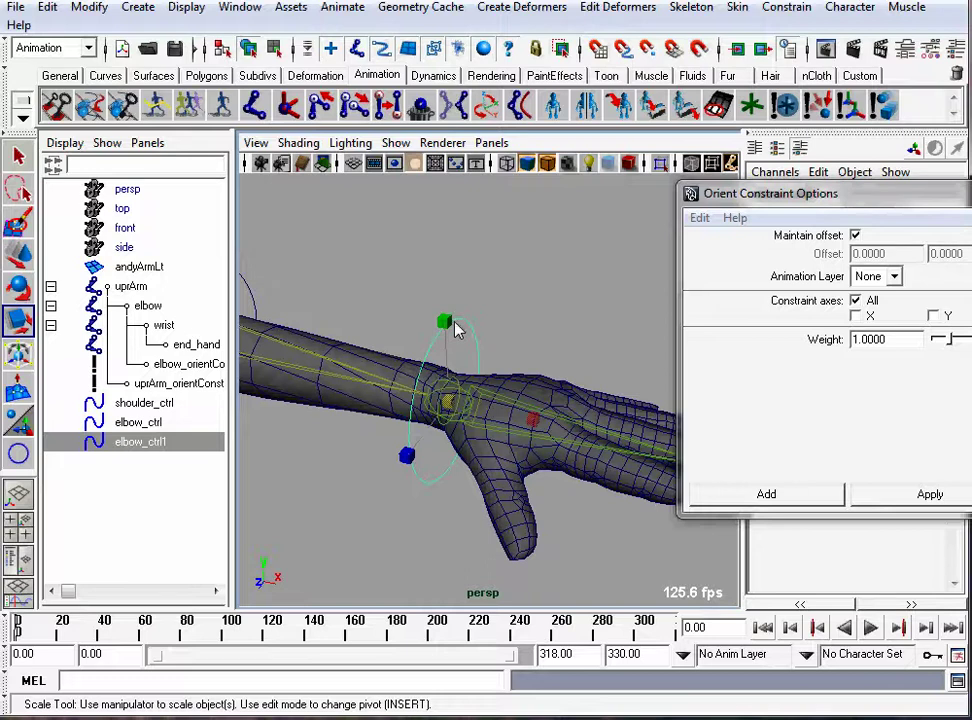
{"action": "left_click", "coordinate": [163, 325], "text": "ctrl"}
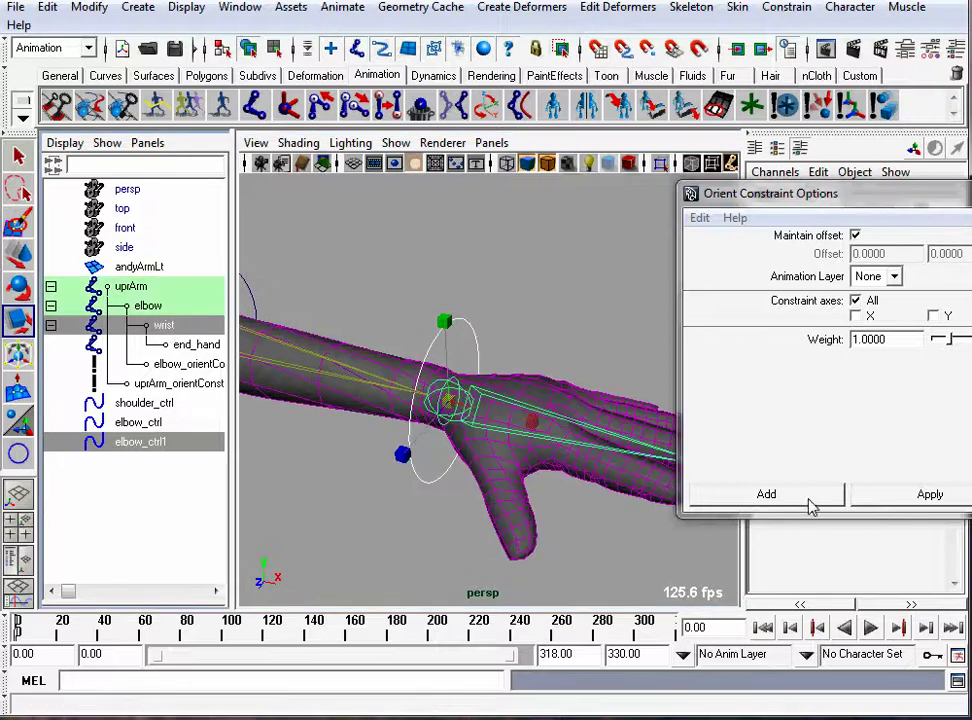
{"action": "left_click", "coordinate": [920, 497]}
{"action": "left_click", "coordinate": [447, 234]}
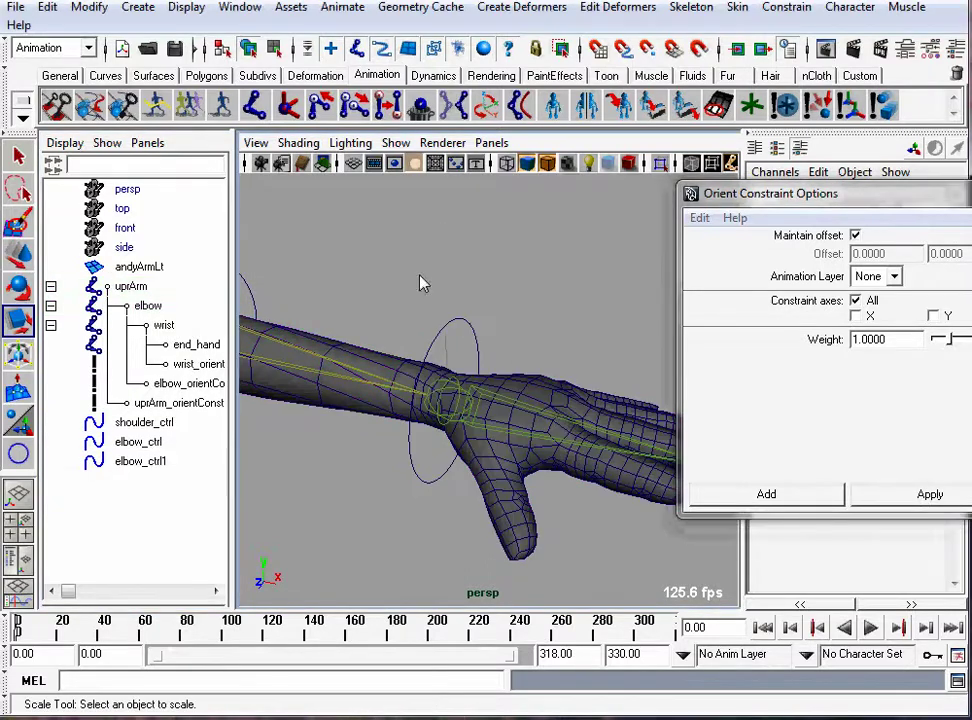
{"action": "middle_click_drag", "start_coordinate": [390, 299], "coordinate": [631, 388], "text": "alt"}
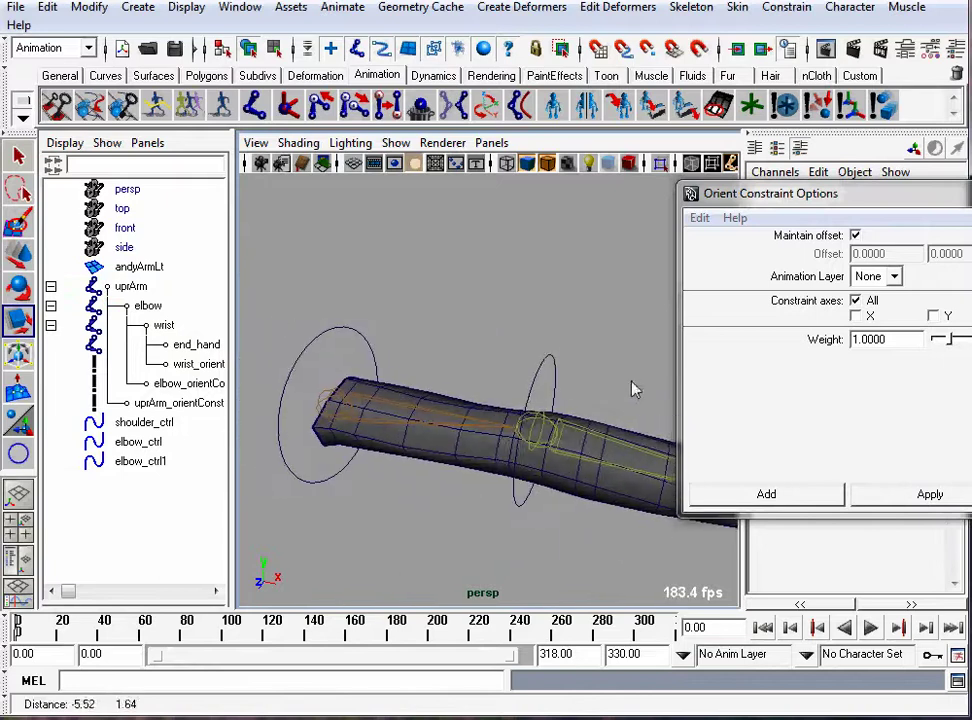
{"action": "right_click_drag", "start_coordinate": [631, 388], "coordinate": [511, 340], "text": "alt"}
{"action": "middle_click_drag", "start_coordinate": [511, 340], "coordinate": [479, 316], "text": "alt"}
{"action": "left_click_drag", "start_coordinate": [970, 197], "coordinate": [939, 204]}
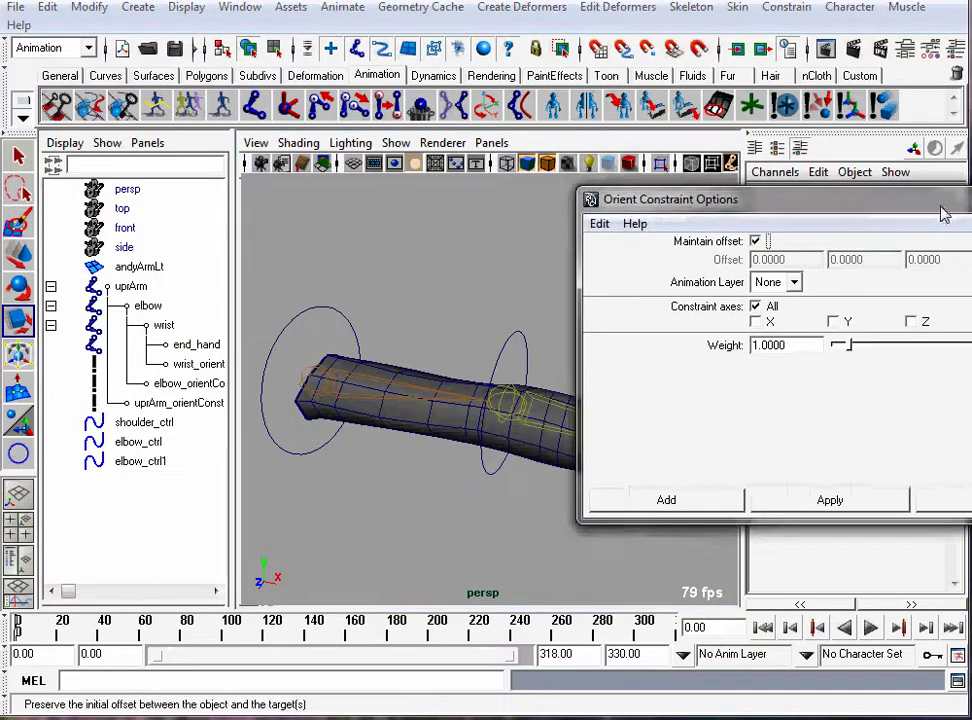
{"action": "left_click", "coordinate": [943, 500]}
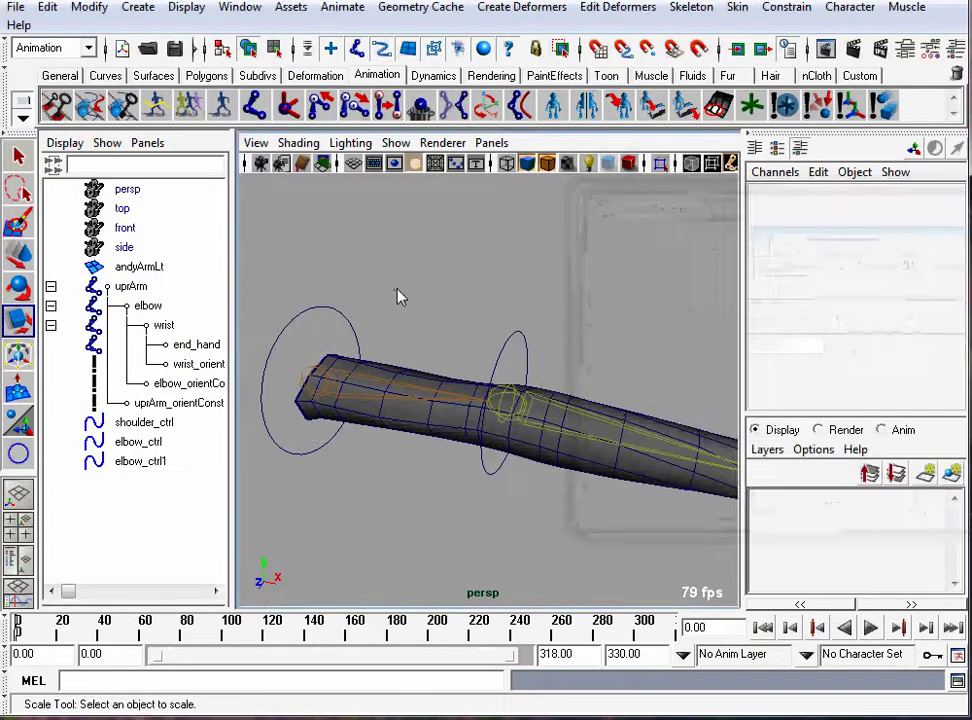
Step: Rename the wrist circle elbow_ctrl1 as wrist_ctrl and clear the selection
{"action": "left_click", "coordinate": [309, 312]}
{"action": "middle_click_drag", "start_coordinate": [346, 325], "coordinate": [401, 274], "text": "alt"}
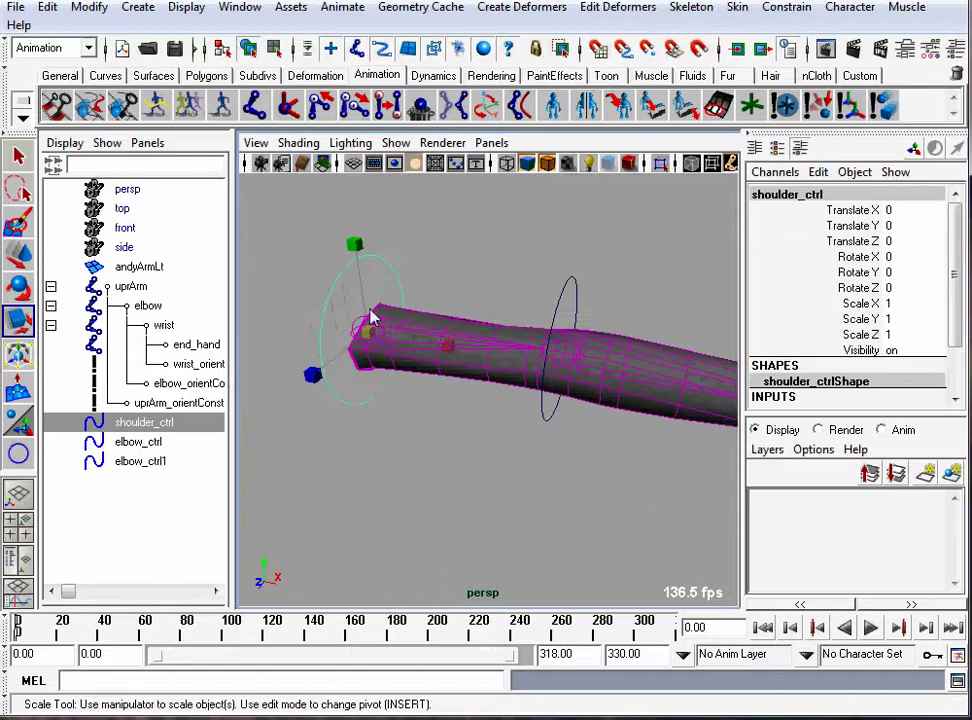
{"action": "double_click", "coordinate": [174, 462]}
{"action": "key", "text": "BackSpace"}
{"action": "type", "text": "2"}
{"action": "key", "text": "Return"}
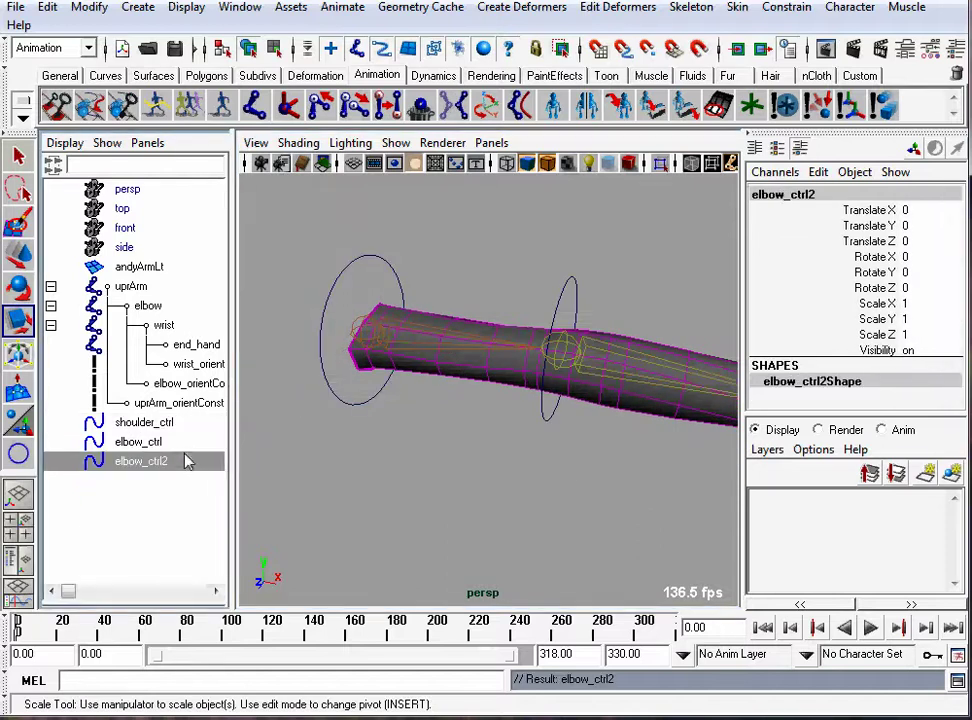
{"action": "double_click", "coordinate": [176, 466]}
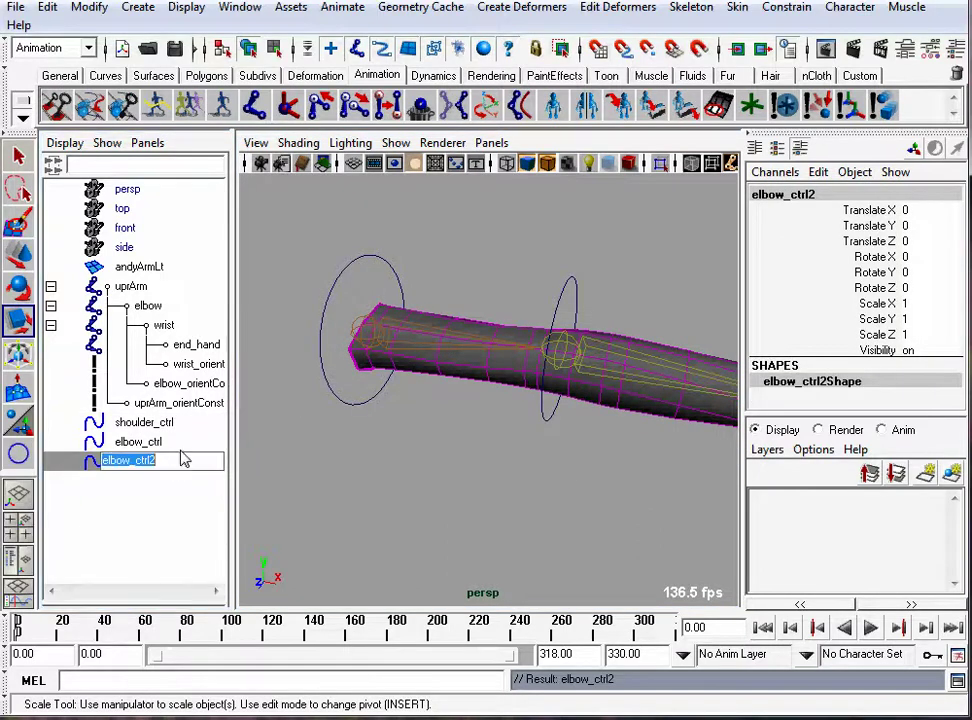
{"action": "type", "text": "wrist_ctrl"}
{"action": "key", "text": "Return"}
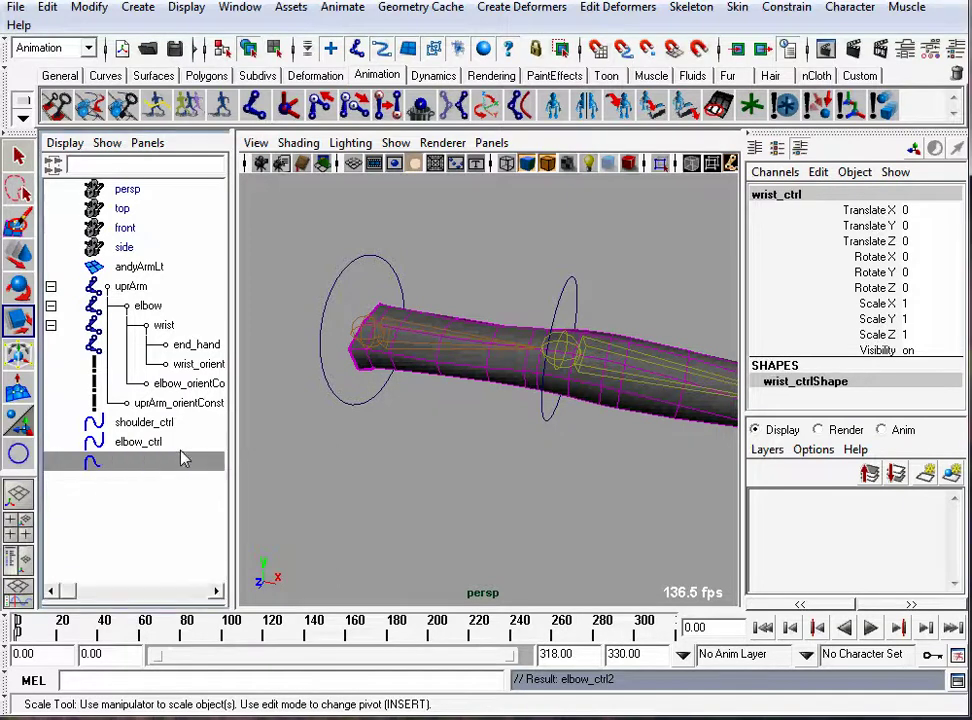
{"action": "left_click", "coordinate": [393, 437]}
Step: Test-rotate shoulder_ctrl and undo the last rotation, leaving Rotate X at -12.385
{"action": "scroll", "coordinate": [393, 437], "scroll_direction": "down", "scroll_amount": 4}
{"action": "left_click_drag", "start_coordinate": [393, 438], "coordinate": [408, 410], "text": "alt"}
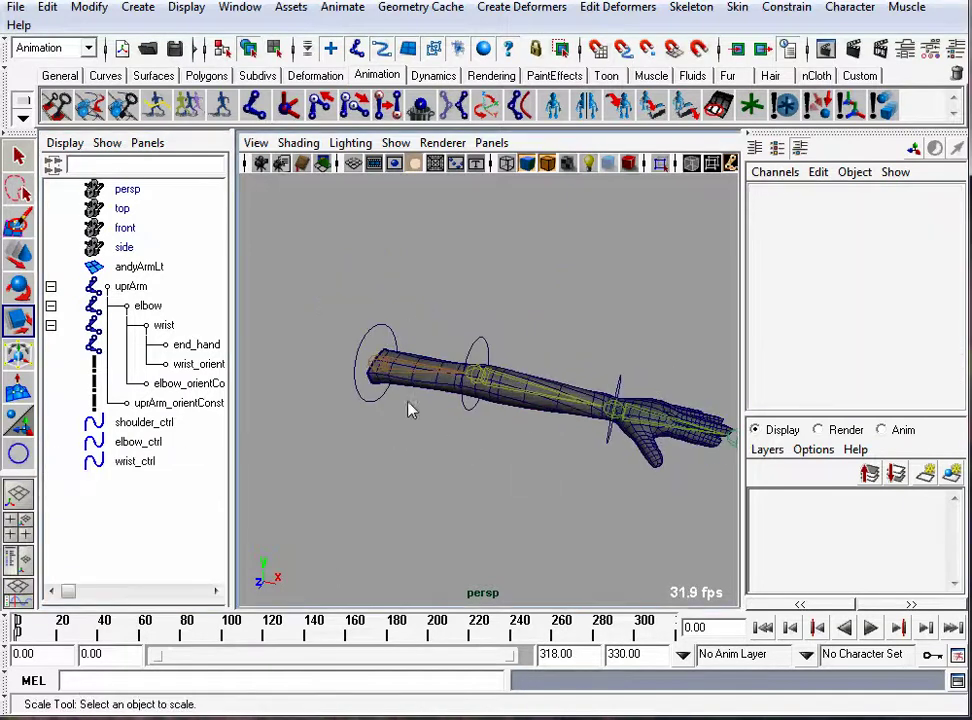
{"action": "left_click", "coordinate": [378, 342]}
{"action": "key", "text": "e"}
{"action": "left_click_drag", "start_coordinate": [434, 341], "coordinate": [395, 286]}
{"action": "key", "text": "ctrl+z"}
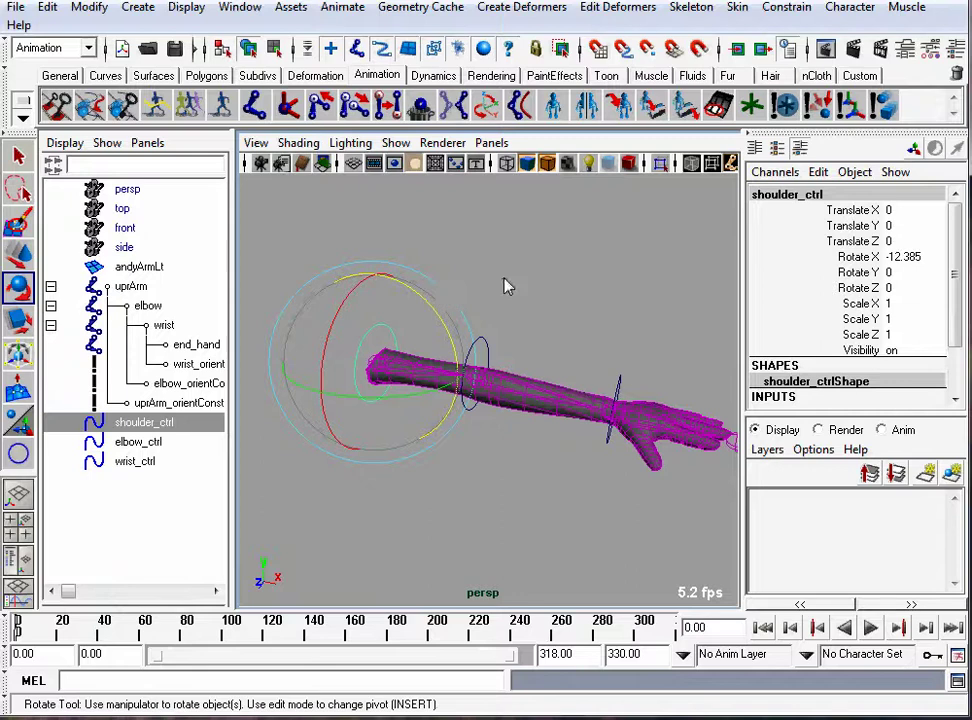
Step: Test-rotate elbow_ctrl to about X 2.392, Y -60.335, Z -3.236 and undo the rotation
{"action": "left_click", "coordinate": [505, 282]}
{"action": "left_click", "coordinate": [480, 347]}
{"action": "left_click_drag", "start_coordinate": [410, 328], "coordinate": [436, 436]}
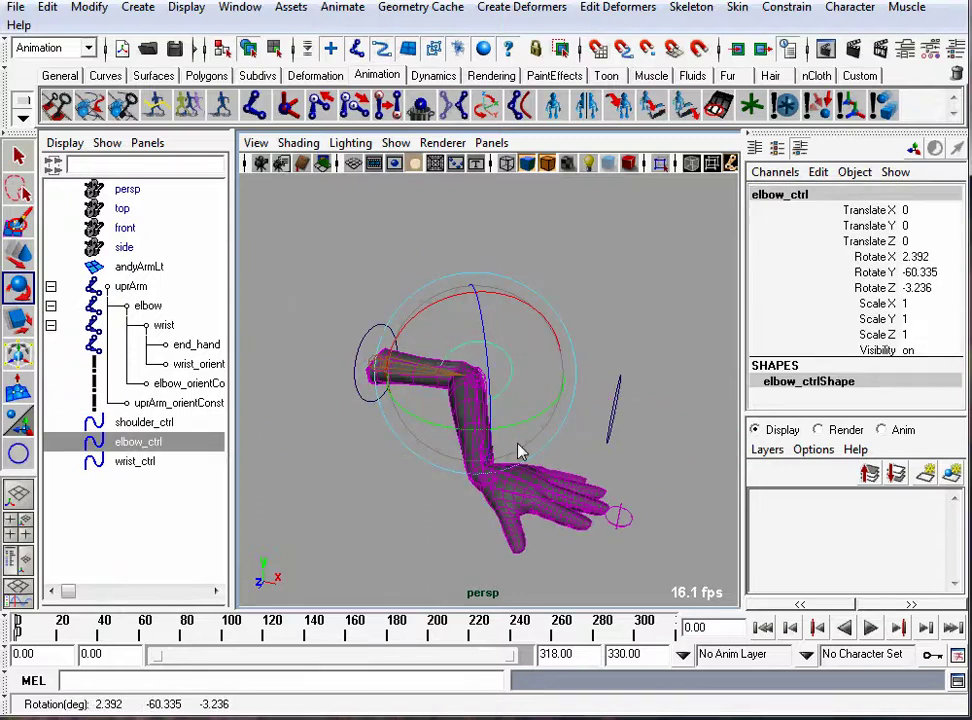
{"action": "key", "text": "ctrl+z"}
Step: Test-rotate wrist_ctrl to about X -44.953, Y -1.043, Z 52.004, undo the rotation and clear the selection
{"action": "left_click", "coordinate": [620, 385]}
{"action": "left_click", "coordinate": [620, 385]}
{"action": "left_click_drag", "start_coordinate": [631, 386], "coordinate": [577, 330]}
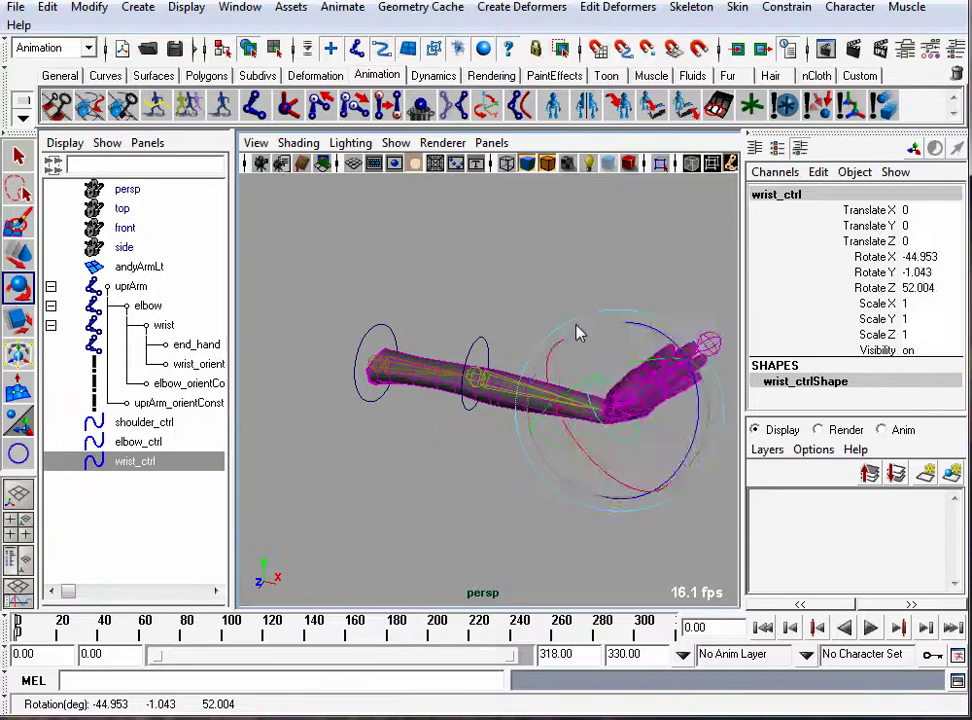
{"action": "key", "text": "ctrl+z"}
{"action": "scroll", "coordinate": [492, 328], "scroll_direction": "up", "scroll_amount": 2}
{"action": "scroll", "coordinate": [540, 325], "scroll_direction": "up", "scroll_amount": 2}
{"action": "left_click", "coordinate": [553, 317]}
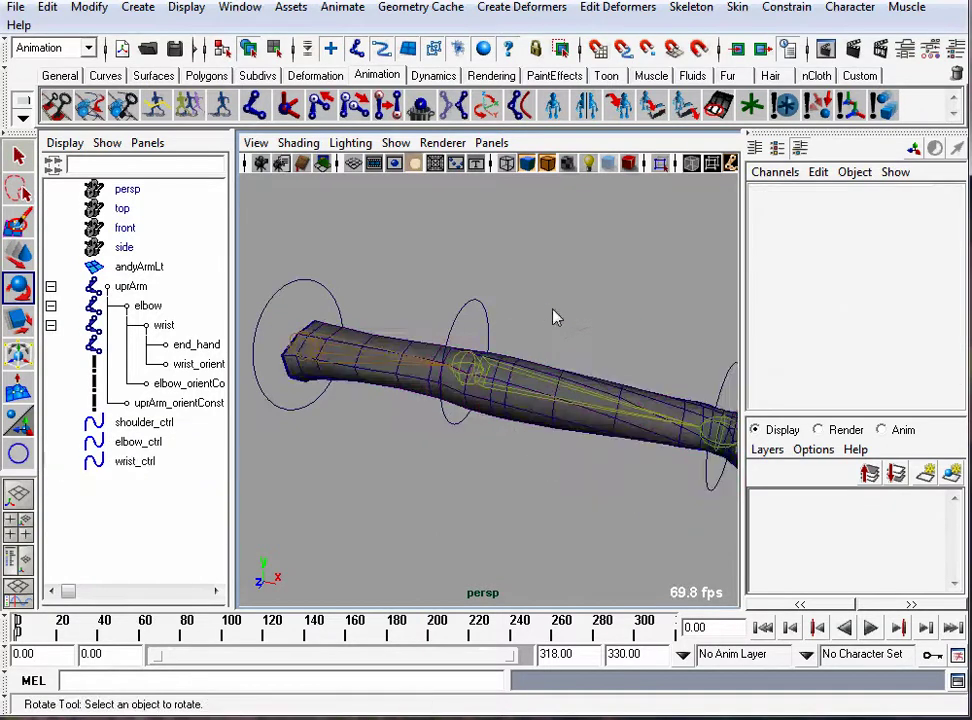
Step: Parent elbow_ctrl under shoulder_ctrl and clear the selection
{"action": "scroll", "coordinate": [560, 317], "scroll_direction": "down", "scroll_amount": 2}
{"action": "left_click", "coordinate": [478, 326]}
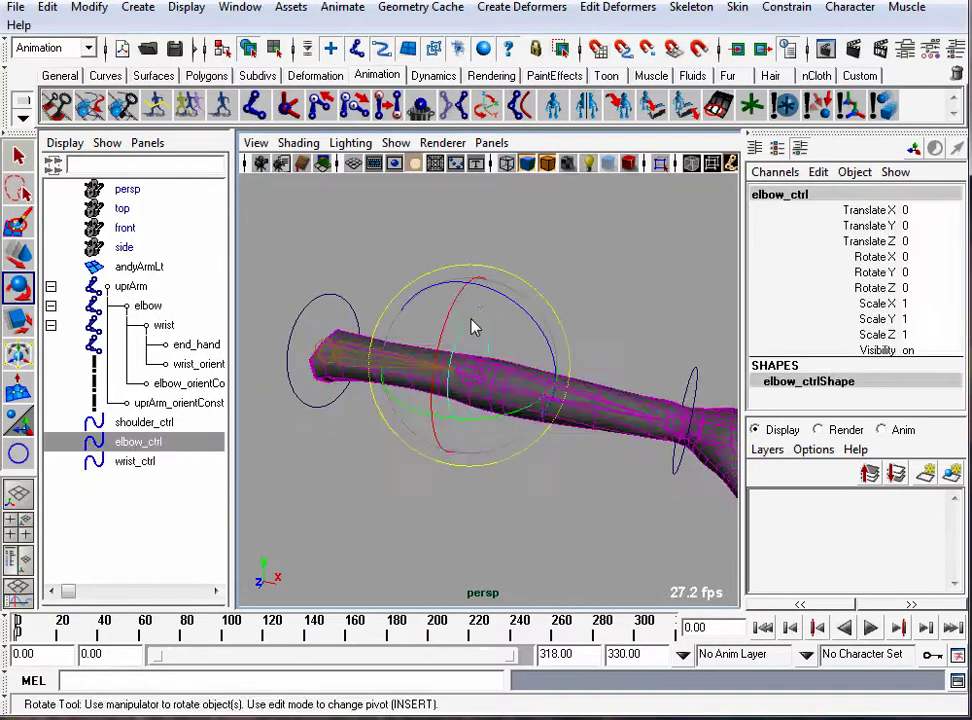
{"action": "left_click", "coordinate": [335, 305], "text": "shift"}
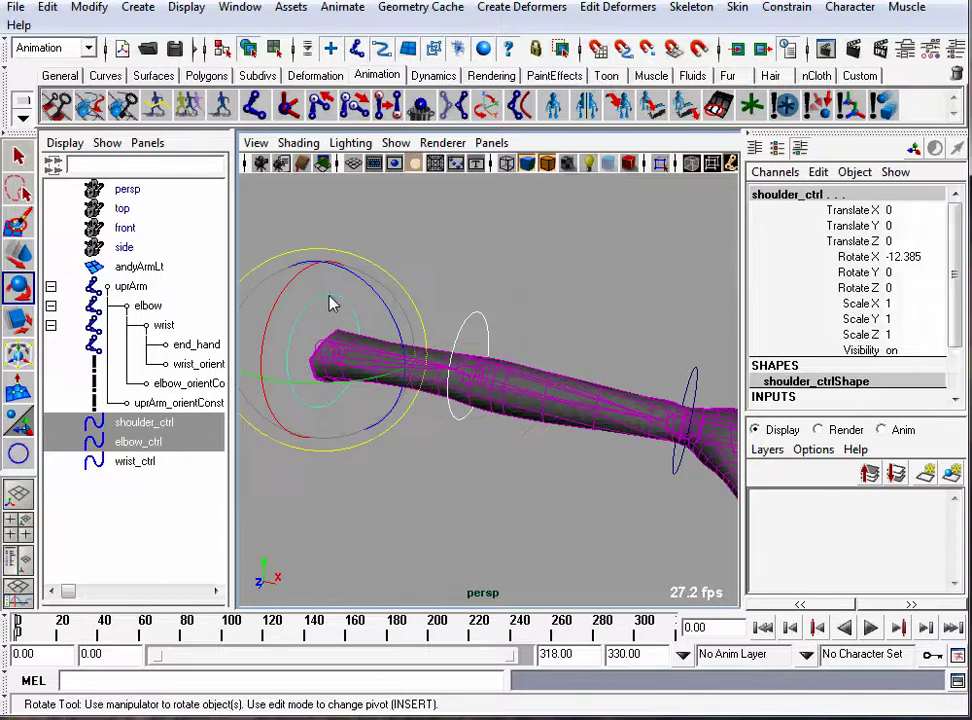
{"action": "left_click", "coordinate": [505, 299]}
{"action": "left_click", "coordinate": [477, 325]}
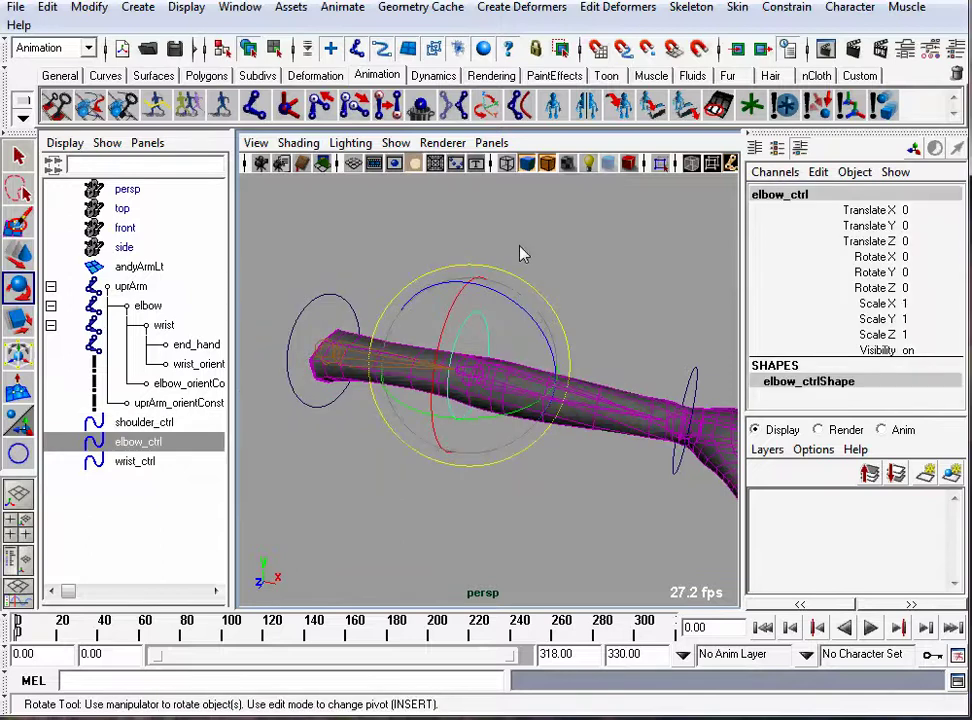
{"action": "left_click", "coordinate": [324, 303], "text": "shift"}
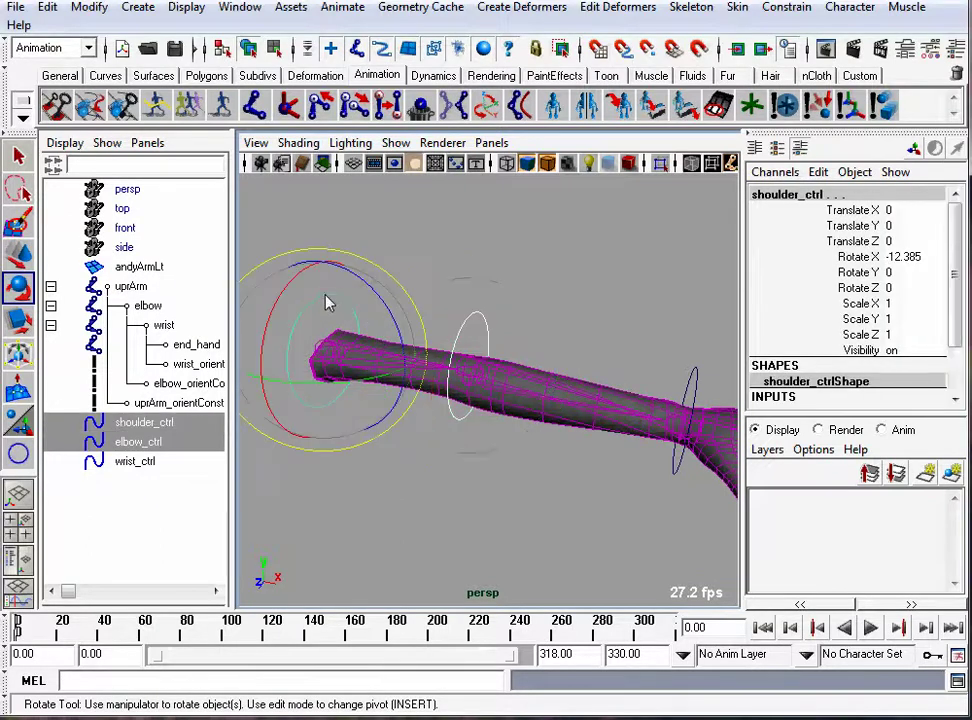
{"action": "key", "text": "p"}
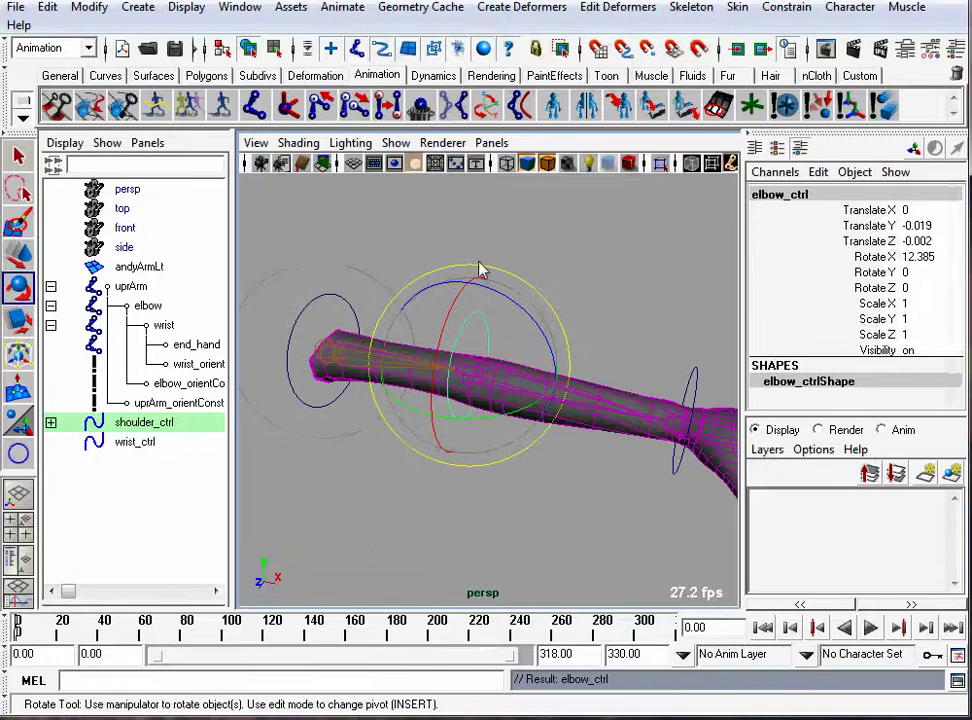
{"action": "left_click", "coordinate": [530, 249]}
Step: Expand the shoulder_ctrl hierarchy and parent wrist_ctrl under elbow_ctrl, leaving nothing selected
{"action": "middle_click_drag", "start_coordinate": [532, 264], "coordinate": [430, 256], "text": "alt"}
{"action": "left_click_drag", "start_coordinate": [450, 271], "coordinate": [496, 298], "text": "alt"}
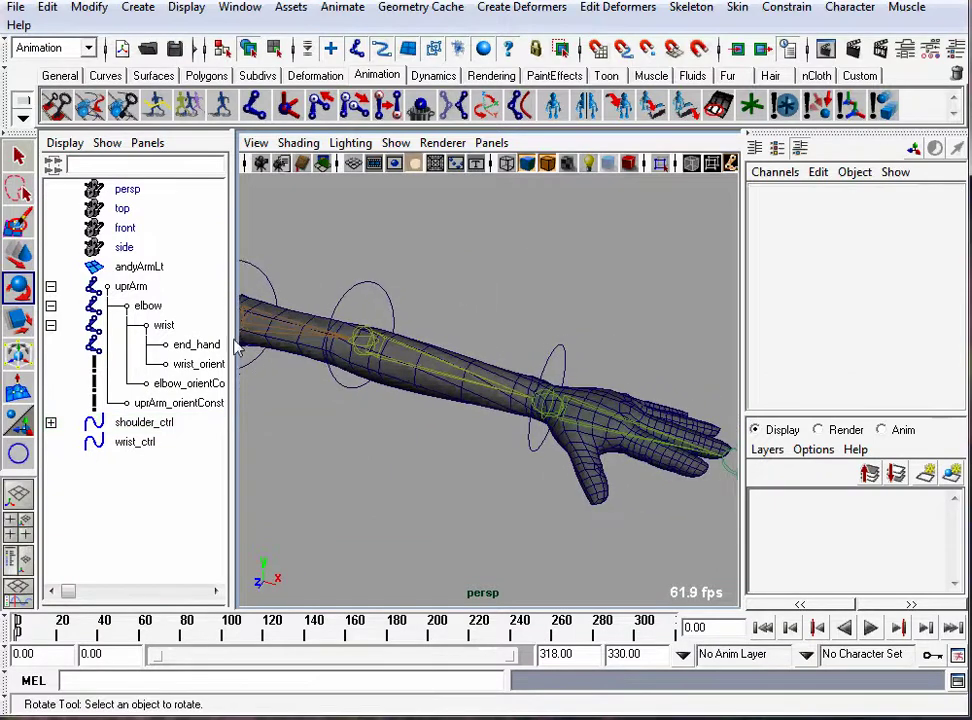
{"action": "left_click", "coordinate": [50, 422]}
{"action": "left_click", "coordinate": [140, 462]}
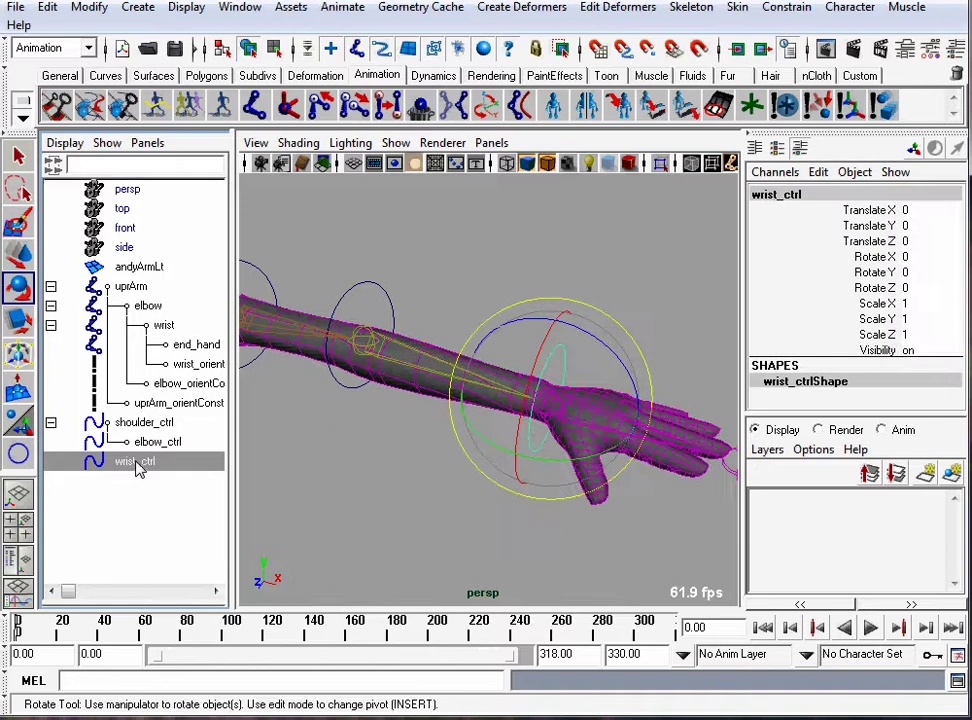
{"action": "middle_click_drag", "start_coordinate": [140, 462], "coordinate": [150, 442]}
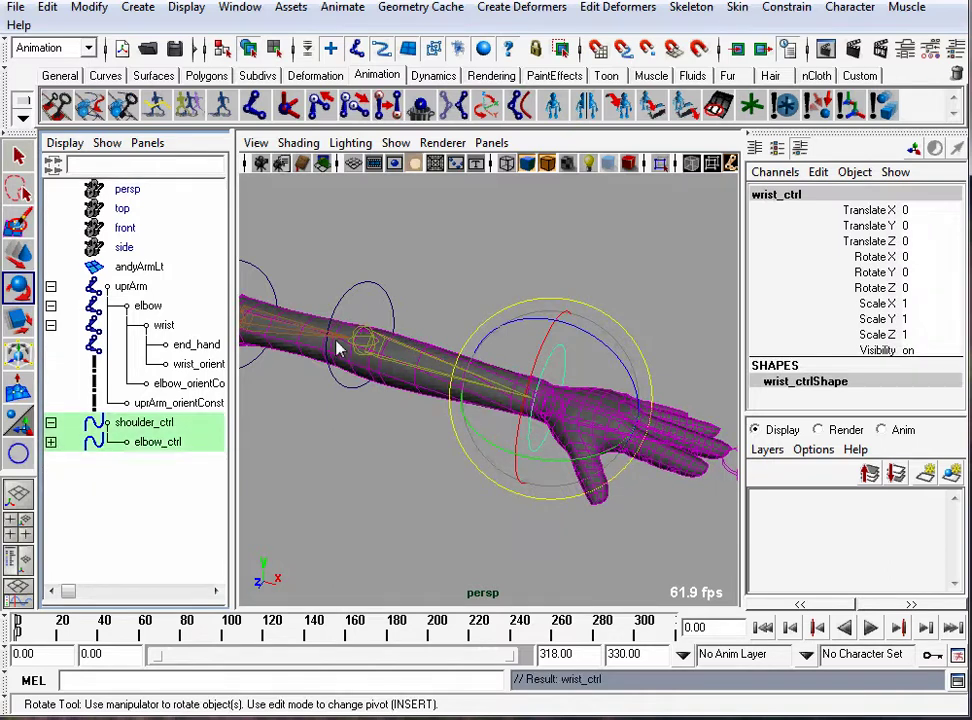
{"action": "left_click", "coordinate": [503, 265]}
Step: Test-rotate shoulder_ctrl freely and undo the last rotation
{"action": "right_click_drag", "start_coordinate": [503, 265], "coordinate": [462, 307], "text": "alt"}
{"action": "left_click_drag", "start_coordinate": [462, 307], "coordinate": [430, 322], "text": "alt"}
{"action": "left_click", "coordinate": [275, 301]}
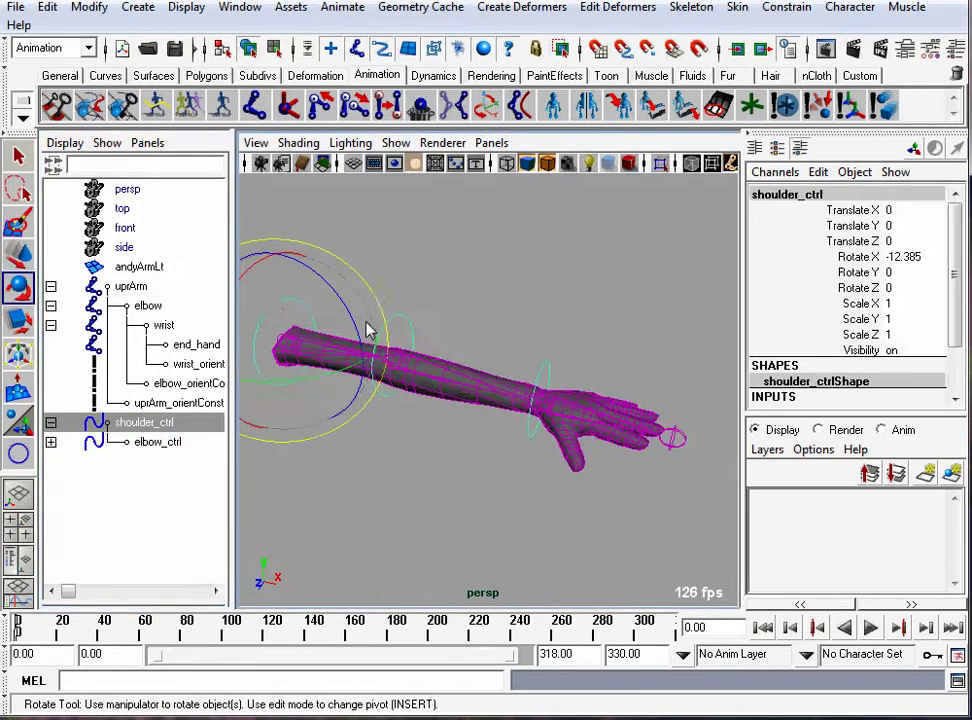
{"action": "mouse_move", "coordinate": [369, 330]}
{"action": "left_mouse_down"}
{"action": "mouse_move", "coordinate": [330, 273]}
{"action": "mouse_move", "coordinate": [370, 347]}
{"action": "left_mouse_up"}
{"action": "key", "text": "ctrl+z"}
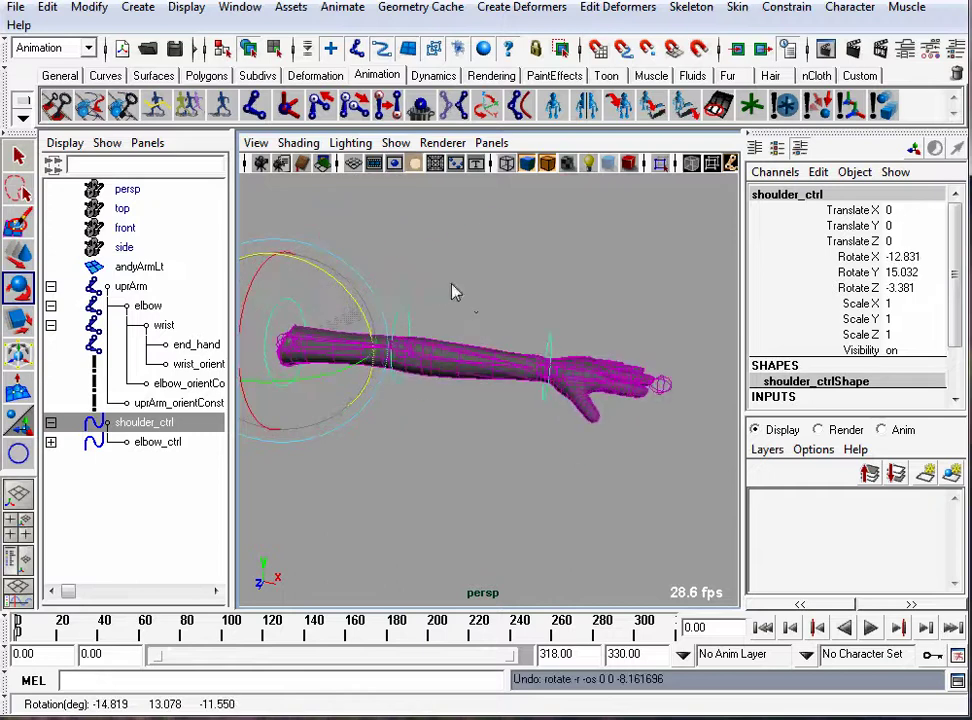
Step: Select elbow_ctrl, test-rotate it freely to about X -2.951, Y -95.149, Z 38.194 and undo the rotation
{"action": "left_click", "coordinate": [448, 289]}
{"action": "left_click", "coordinate": [404, 317]}
{"action": "left_click_drag", "start_coordinate": [465, 355], "coordinate": [400, 368]}
{"action": "key", "text": "ctrl+z"}
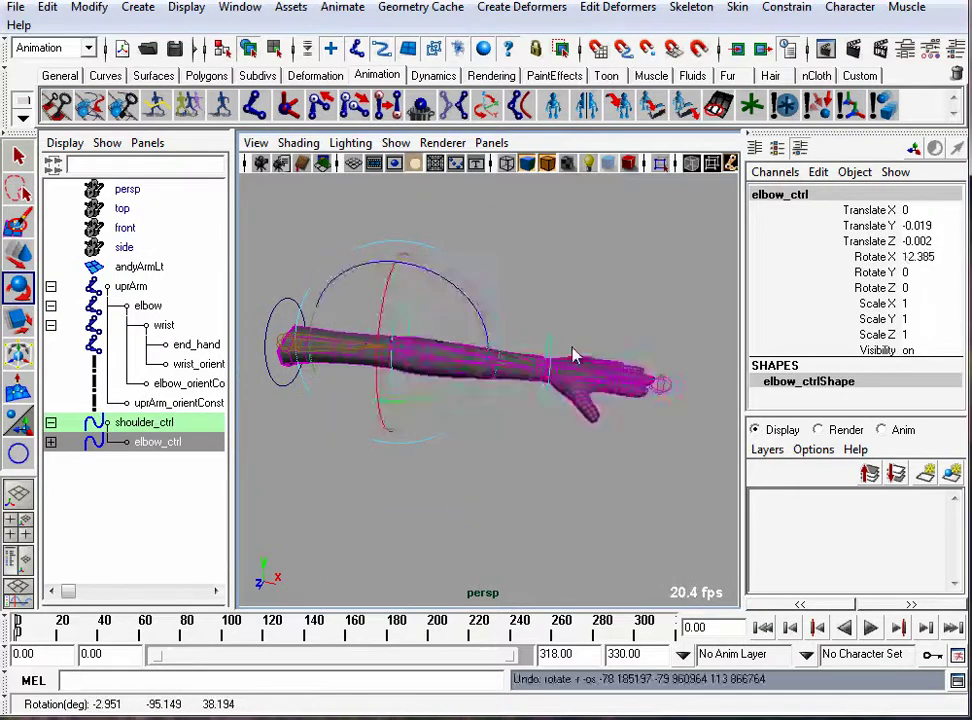
Step: Select wrist_ctrl and rotate it freely to about X 39.972, Y -27.145, Z 2.394
{"action": "left_click", "coordinate": [556, 340]}
{"action": "left_click", "coordinate": [551, 342]}
{"action": "left_click", "coordinate": [422, 300]}
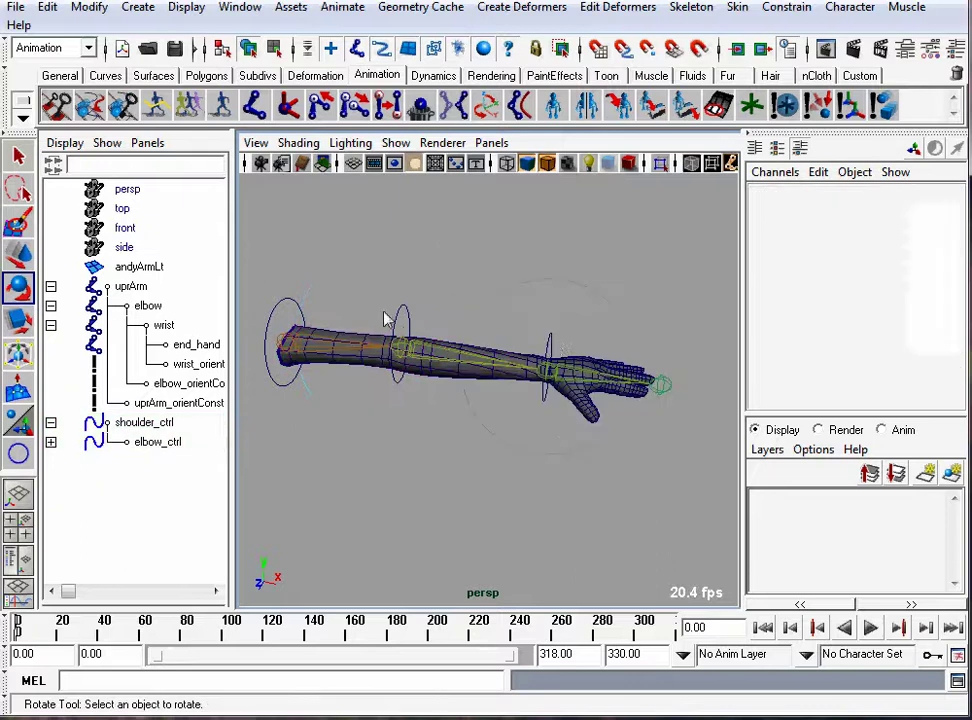
{"action": "left_click", "coordinate": [557, 350]}
{"action": "left_click_drag", "start_coordinate": [606, 317], "coordinate": [548, 380]}
Step: Rotate elbow_ctrl to about X 16.549, Y -41.289, Z 352.728 and clear the selection
{"action": "left_click", "coordinate": [430, 246]}
{"action": "left_click", "coordinate": [398, 310]}
{"action": "left_click_drag", "start_coordinate": [480, 397], "coordinate": [395, 381]}
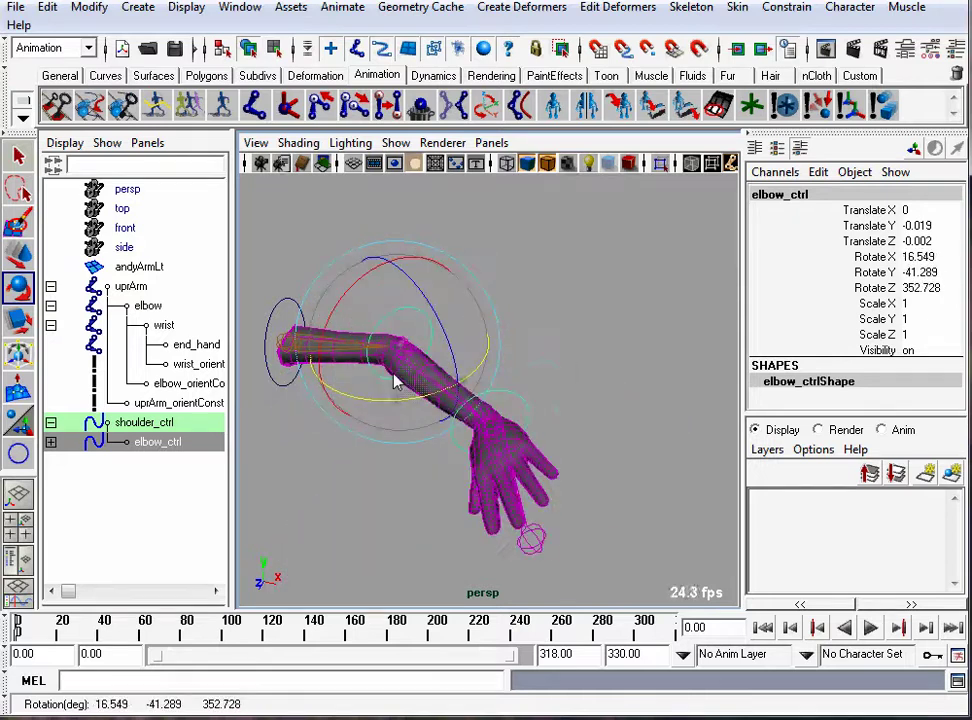
{"action": "left_click", "coordinate": [418, 515]}
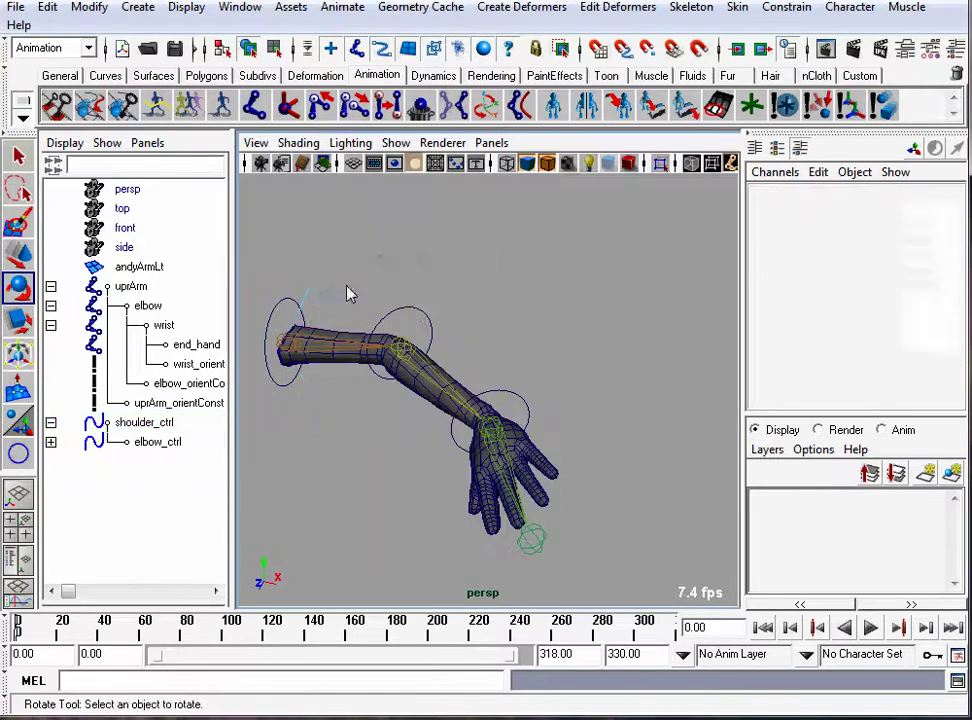
Step: Select shoulder_ctrl, elbow_ctrl and wrist_ctrl together and set their Rotate X, Y and Z to 0
{"action": "left_click_drag", "start_coordinate": [245, 278], "coordinate": [450, 321]}
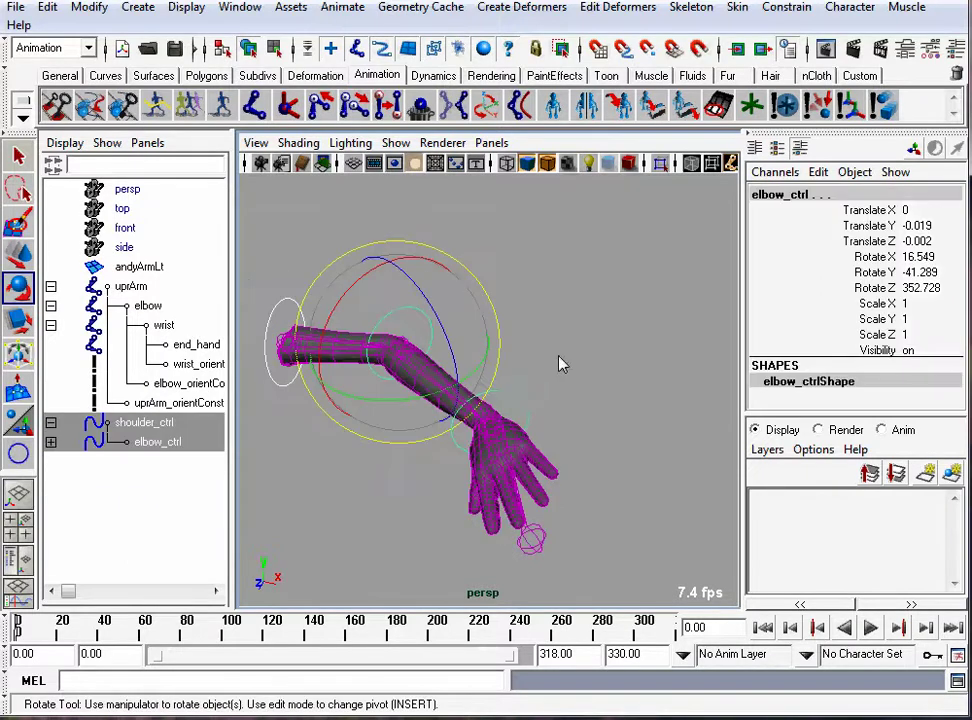
{"action": "left_click", "coordinate": [518, 405], "text": "shift"}
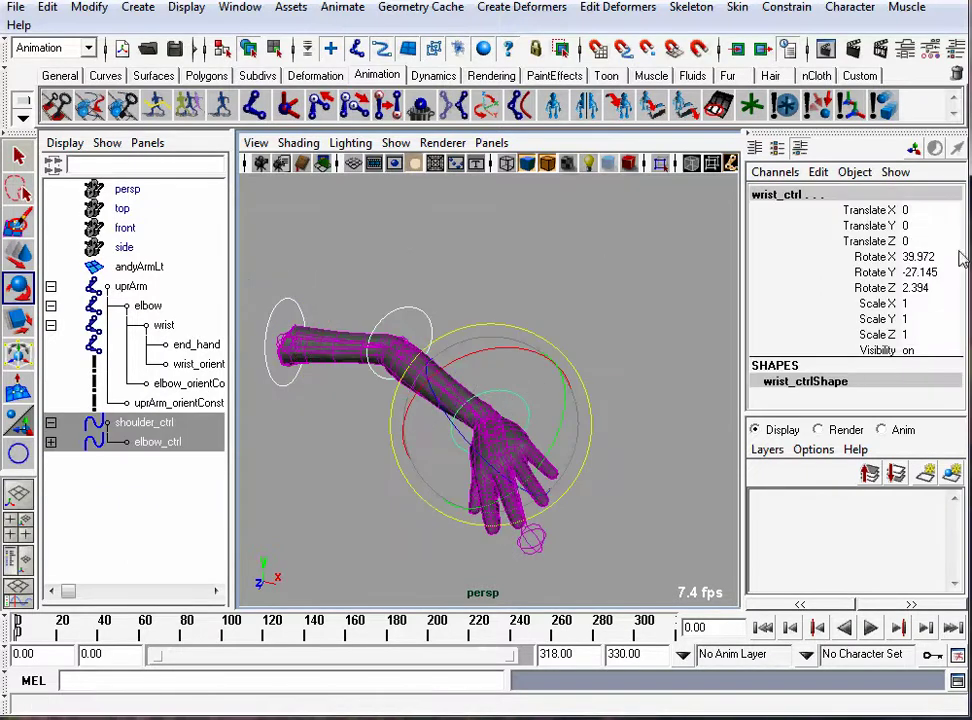
{"action": "left_click_drag", "start_coordinate": [940, 256], "coordinate": [911, 289]}
{"action": "type", "text": "0"}
{"action": "key", "text": "Return"}
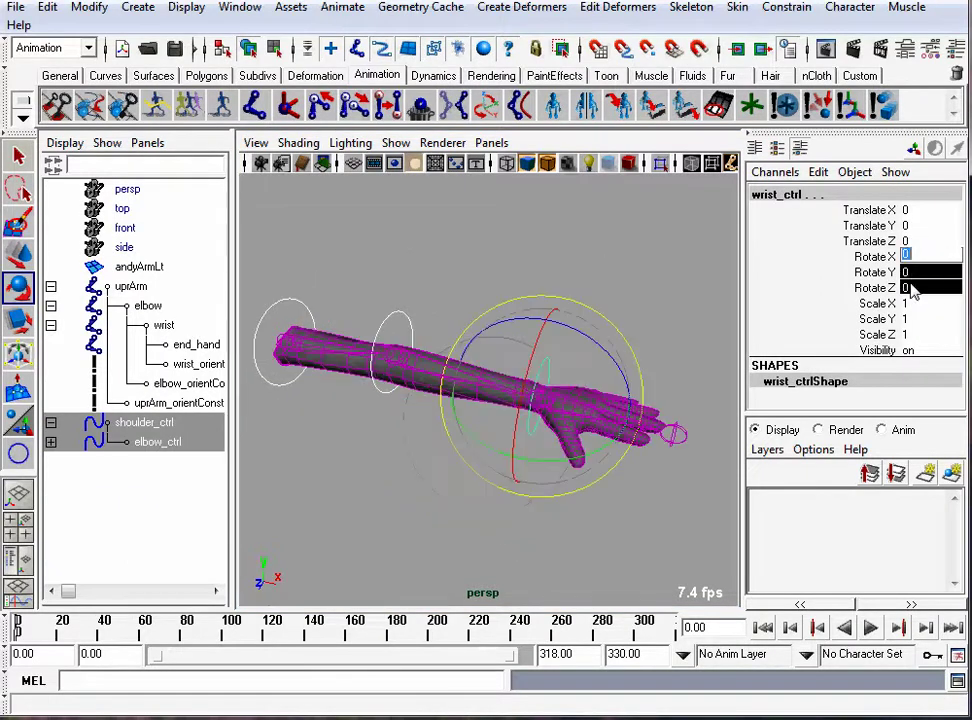
Step: Test-rotate elbow_ctrl by about -66.938 around Y, undo the rotation and clear the selection
{"action": "left_click", "coordinate": [427, 309]}
{"action": "left_click", "coordinate": [397, 315]}
{"action": "left_click_drag", "start_coordinate": [398, 322], "coordinate": [386, 414]}
{"action": "key", "text": "ctrl+z"}
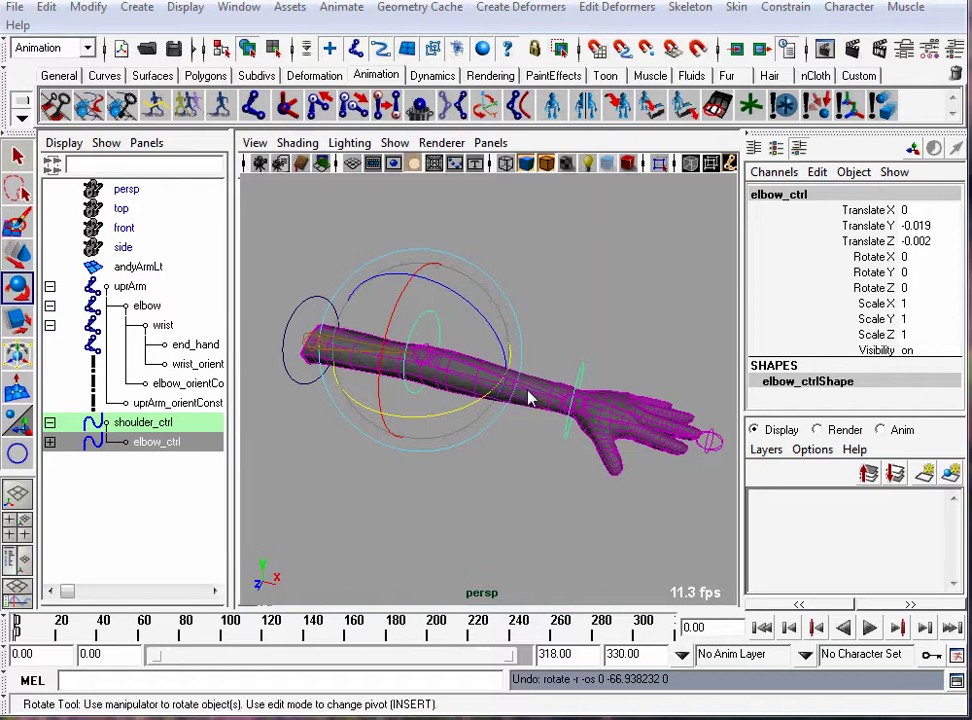
{"action": "left_click", "coordinate": [503, 455]}
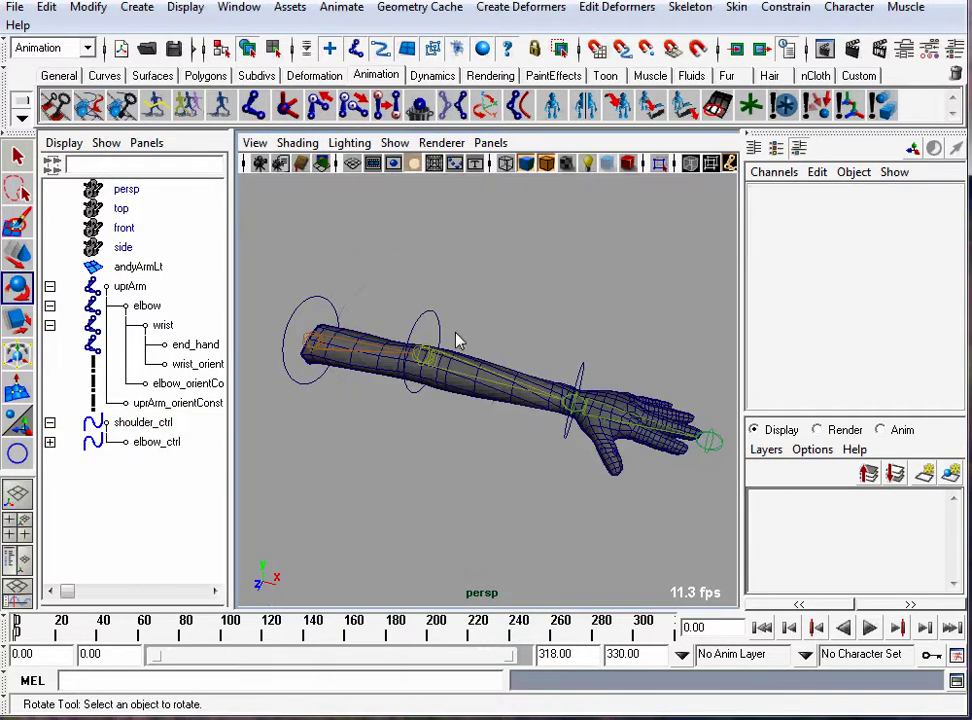
Step: Select elbow_ctrl and open the rotation limit settings in its transform attributes
{"action": "left_click", "coordinate": [427, 321]}
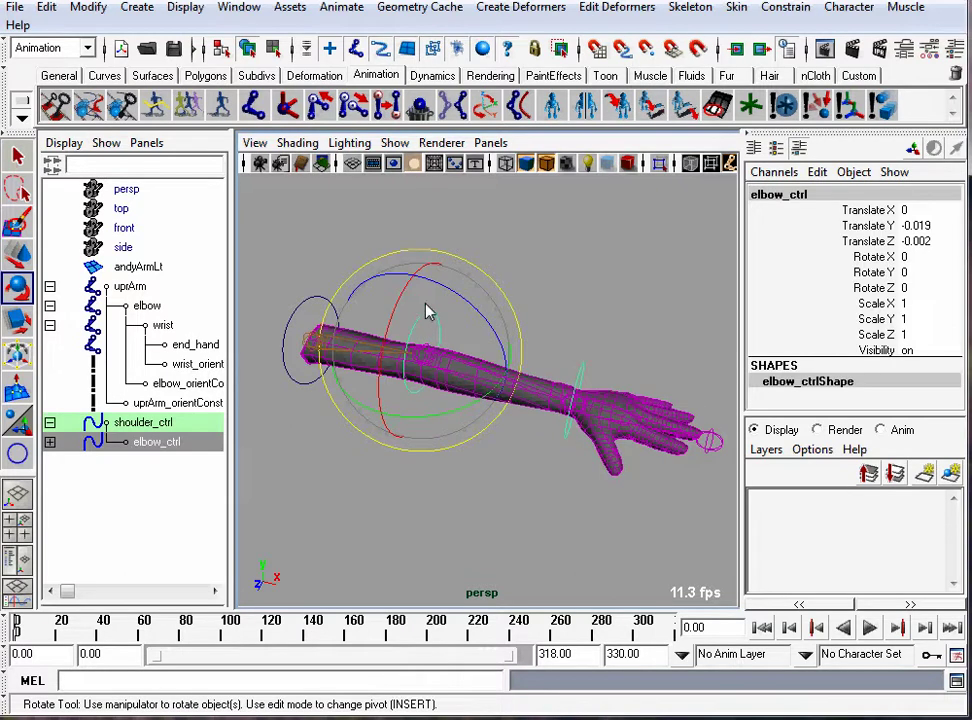
{"action": "key", "text": "ctrl+a"}
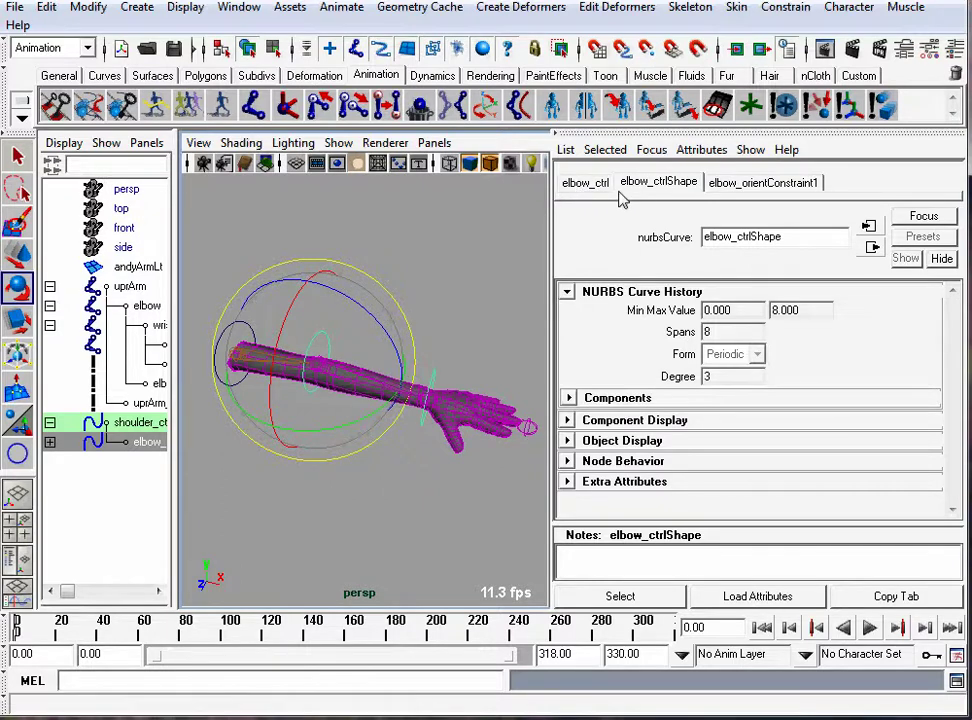
{"action": "left_click", "coordinate": [569, 189]}
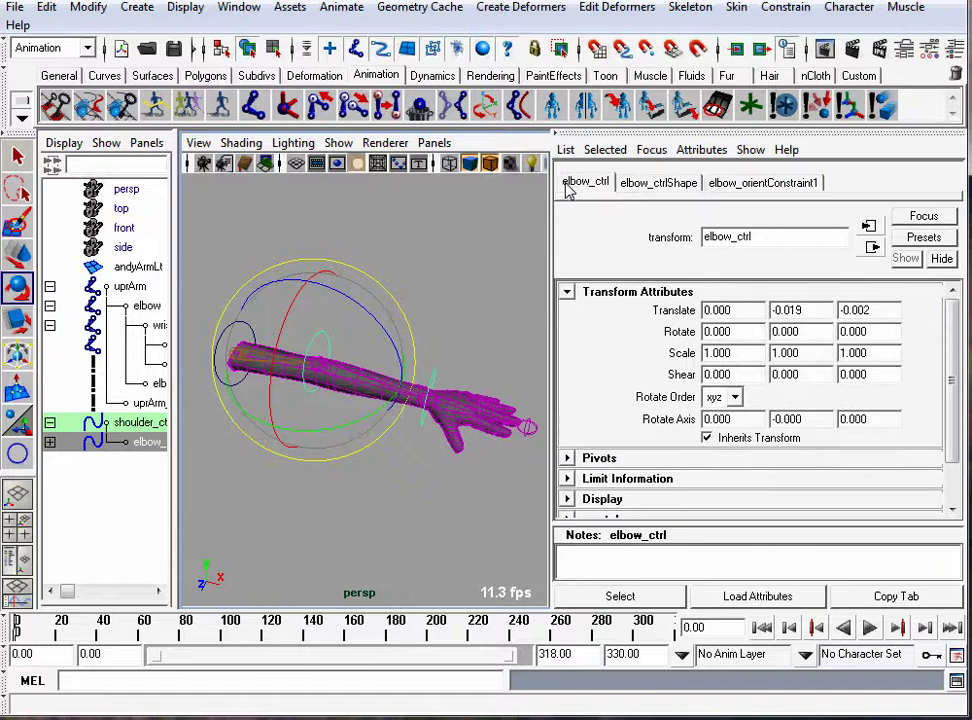
{"action": "scroll", "coordinate": [600, 300], "scroll_direction": "down", "scroll_amount": 2}
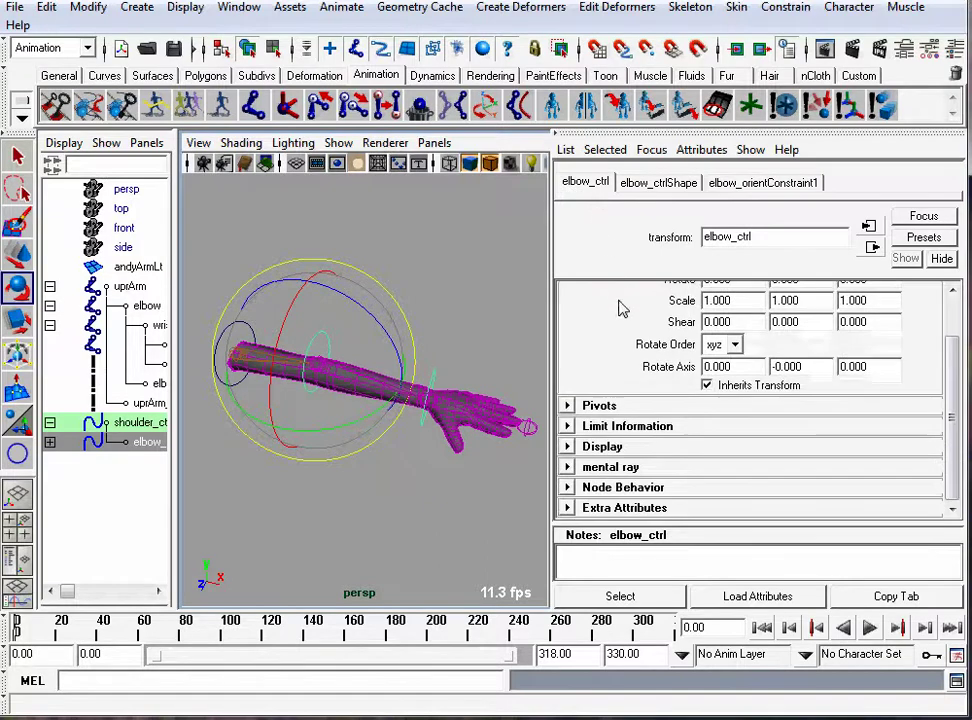
{"action": "left_click", "coordinate": [580, 425]}
{"action": "scroll", "coordinate": [580, 425], "scroll_direction": "down", "scroll_amount": 3}
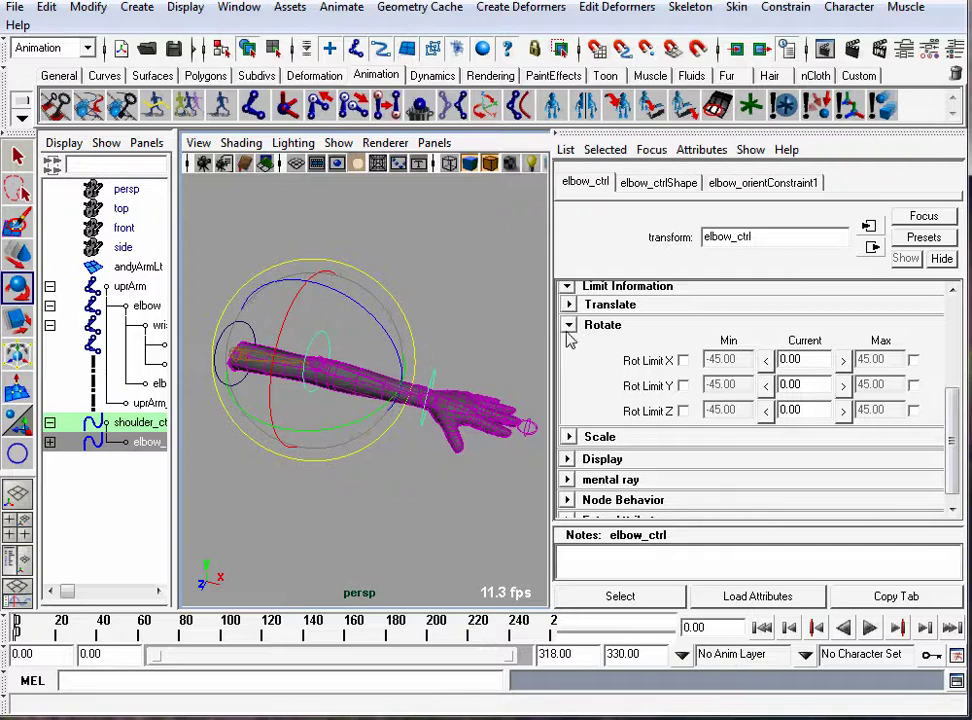
Step: Enable the minimum and maximum X and Z rotation limits of elbow_ctrl and set them all to 0
{"action": "left_click", "coordinate": [683, 360]}
{"action": "left_click", "coordinate": [913, 360]}
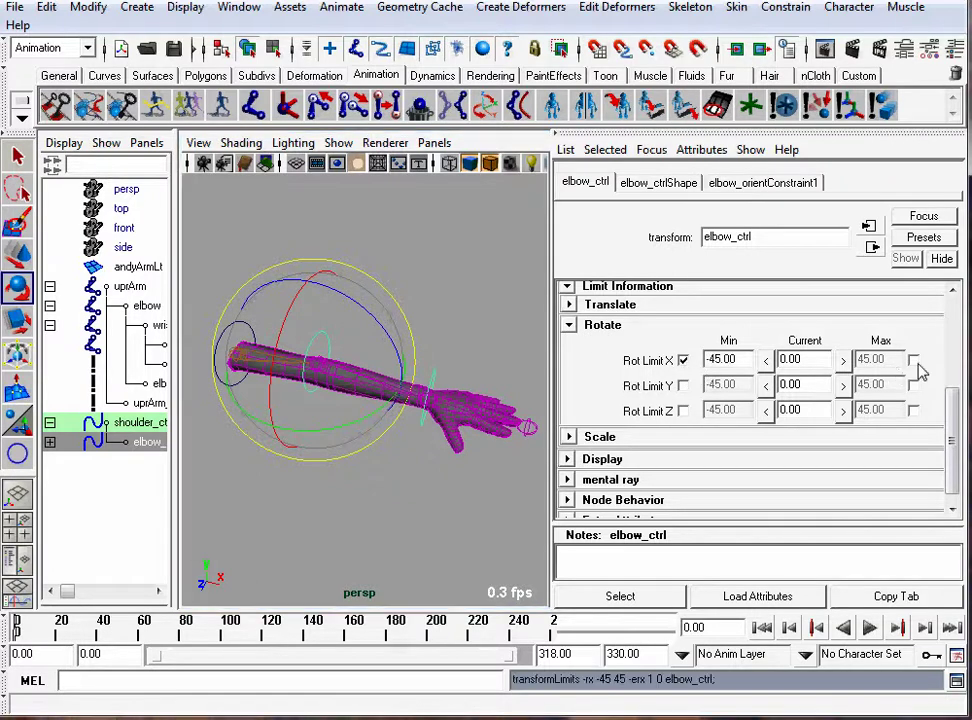
{"action": "left_click", "coordinate": [766, 362]}
{"action": "left_click", "coordinate": [843, 362]}
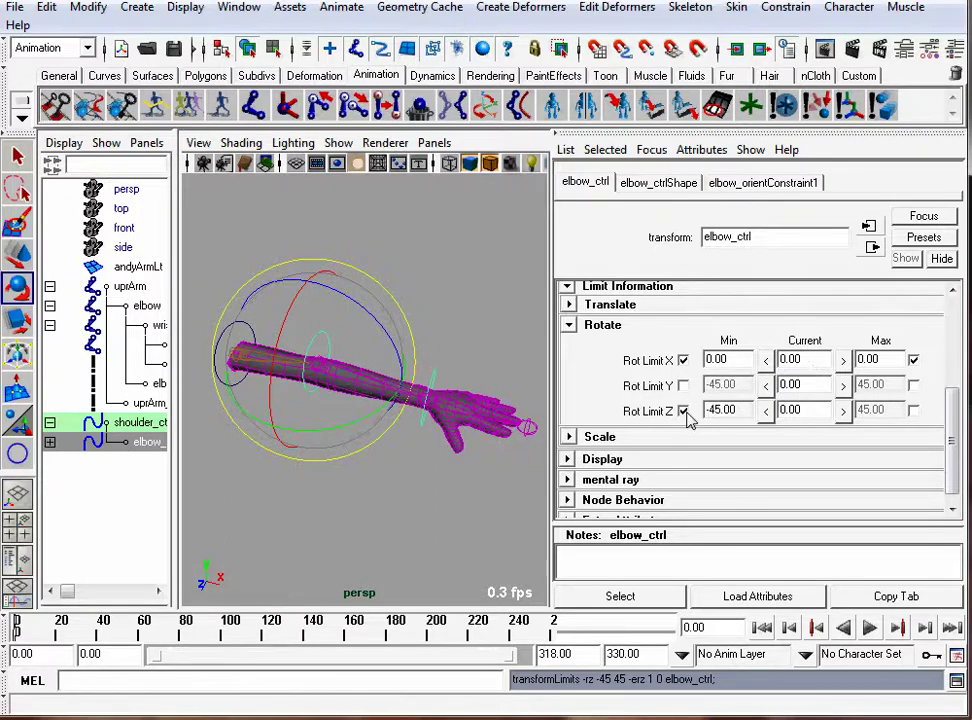
{"action": "left_click", "coordinate": [766, 410]}
{"action": "left_click", "coordinate": [913, 410]}
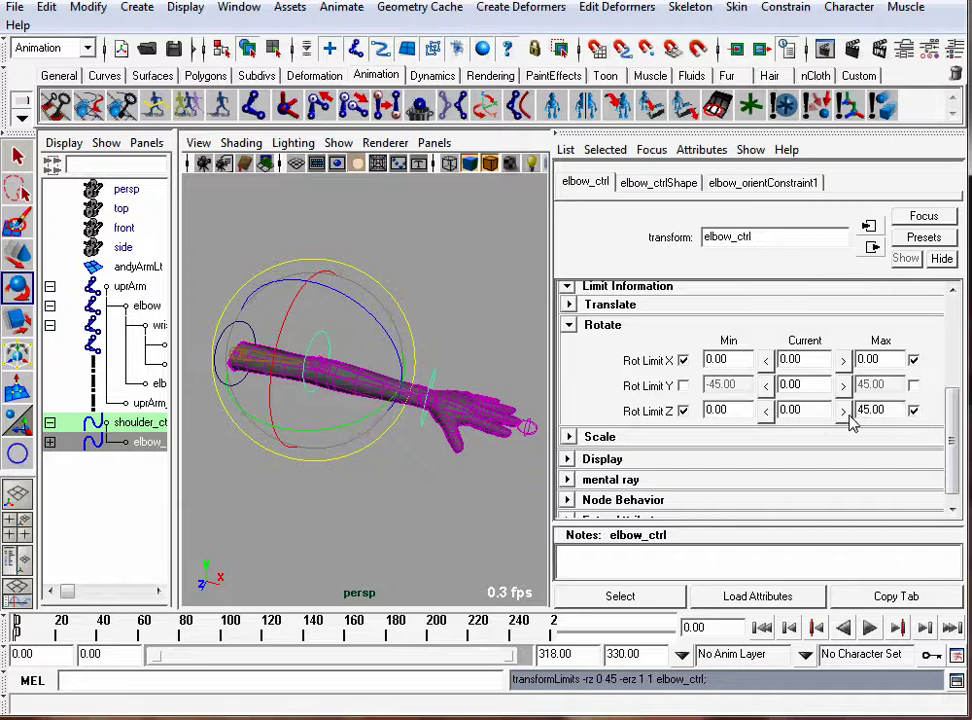
{"action": "left_click", "coordinate": [843, 410]}
Step: Enable elbow_ctrl's Y rotation limits at -45 and 45 and try rotating the elbow within them
{"action": "left_click", "coordinate": [683, 386]}
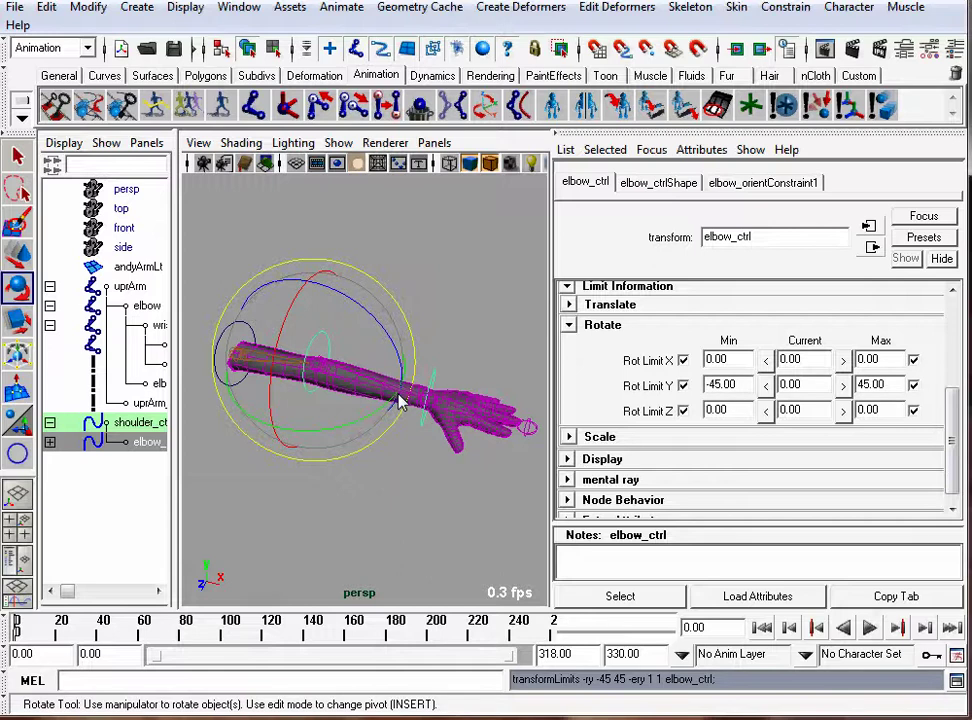
{"action": "left_click_drag", "start_coordinate": [381, 418], "coordinate": [430, 355]}
{"action": "left_click_drag", "start_coordinate": [290, 442], "coordinate": [341, 425]}
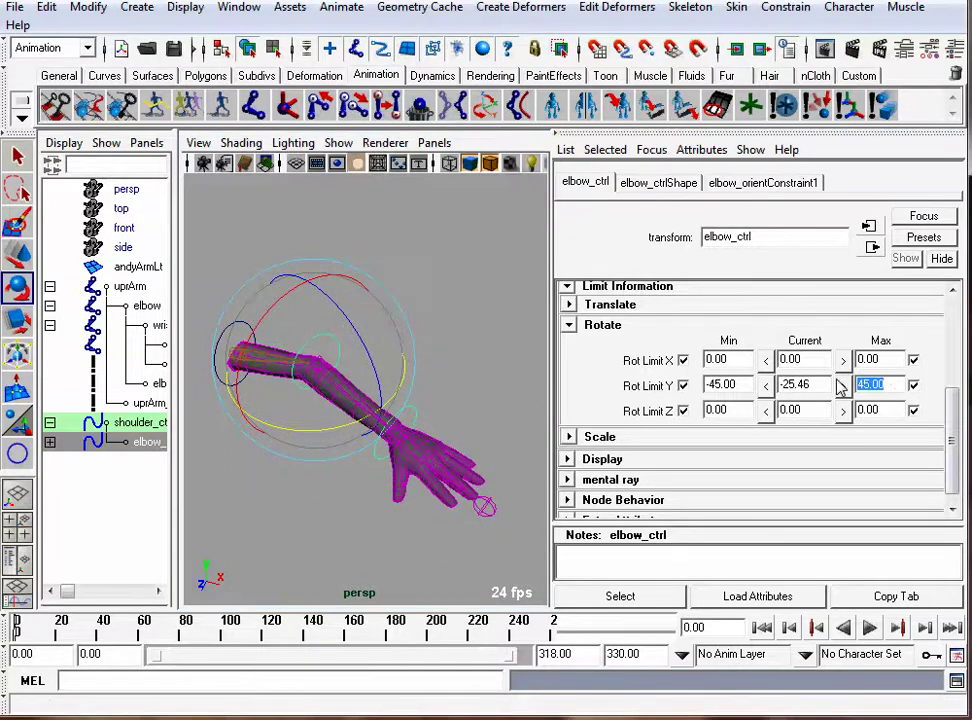
Step: Set elbow_ctrl's maximum Y rotation limit to 0 and rotate the elbow to Y -45
{"action": "type", "text": "0"}
{"action": "key", "text": "Return"}
{"action": "mouse_move", "coordinate": [279, 447]}
{"action": "left_mouse_down"}
{"action": "mouse_move", "coordinate": [393, 408]}
{"action": "mouse_move", "coordinate": [256, 425]}
{"action": "mouse_move", "coordinate": [355, 395]}
{"action": "mouse_move", "coordinate": [269, 412]}
{"action": "mouse_move", "coordinate": [390, 378]}
{"action": "mouse_move", "coordinate": [273, 433]}
{"action": "left_mouse_up"}
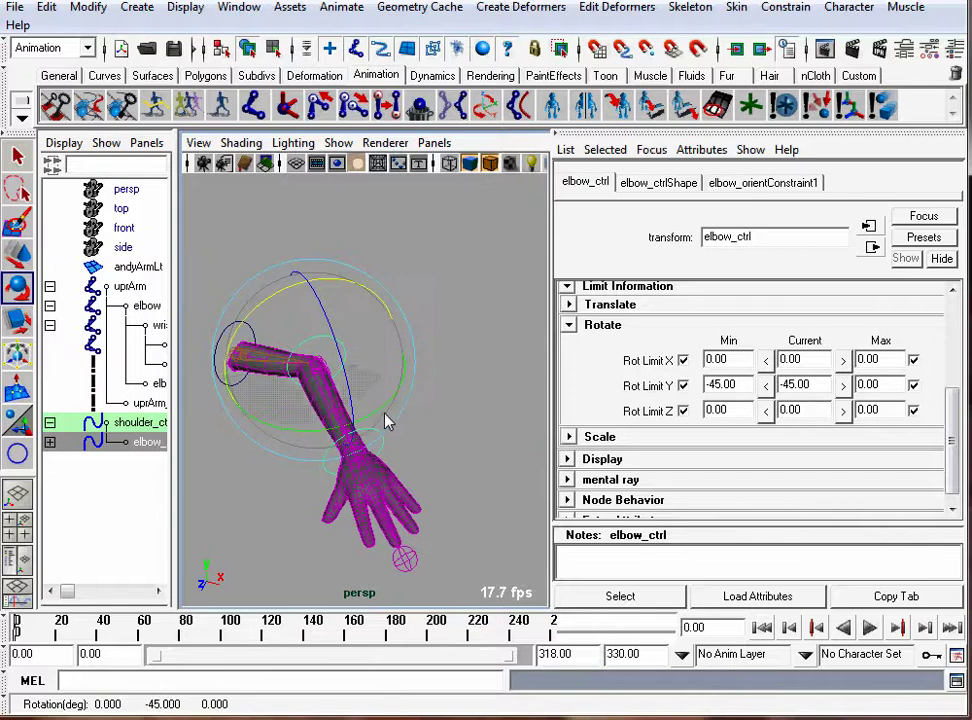
Step: Set elbow_ctrl's minimum Y rotation limit to -110
{"action": "left_click_drag", "start_coordinate": [743, 390], "coordinate": [645, 393]}
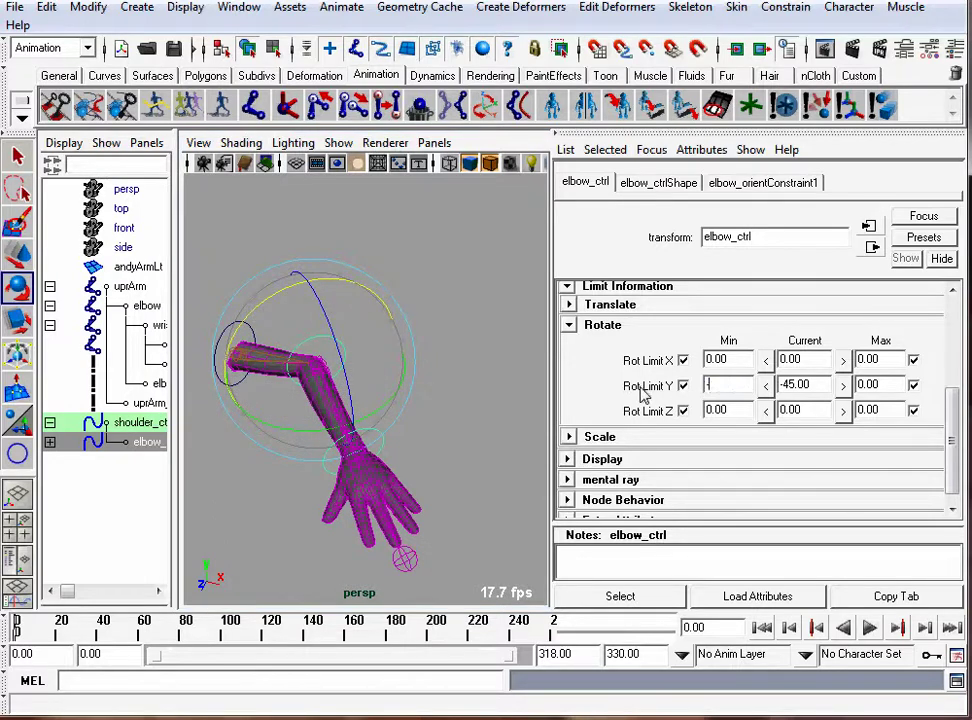
{"action": "type", "text": "-110"}
{"action": "key", "text": "Return"}
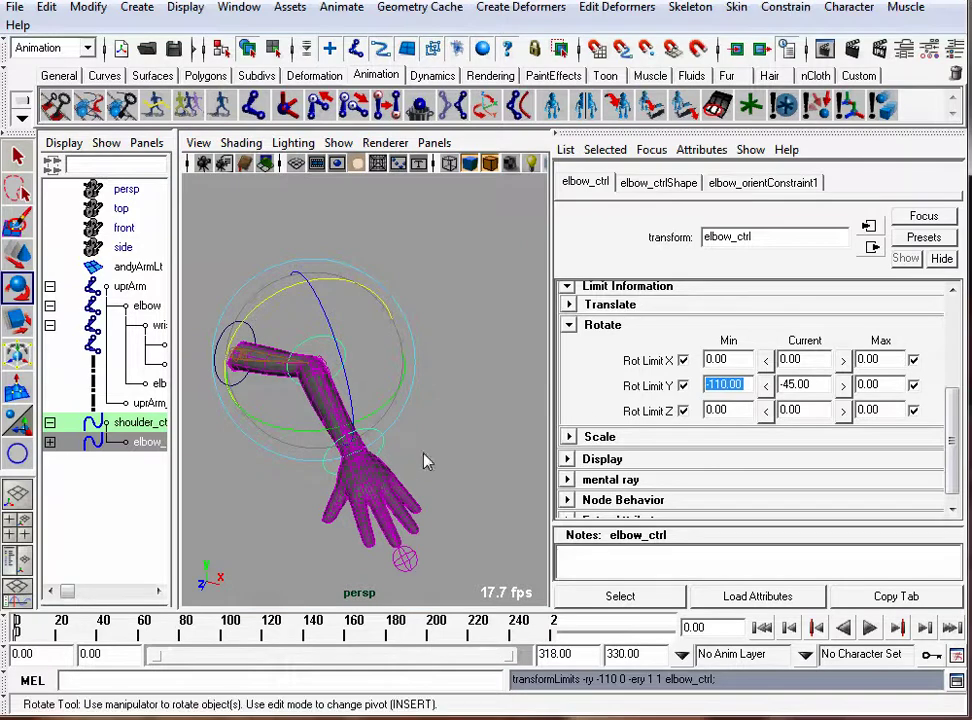
Step: Test the elbow's bend range by rotating elbow_ctrl around Y to -110 and back to 0
{"action": "left_click_drag", "start_coordinate": [343, 437], "coordinate": [228, 418]}
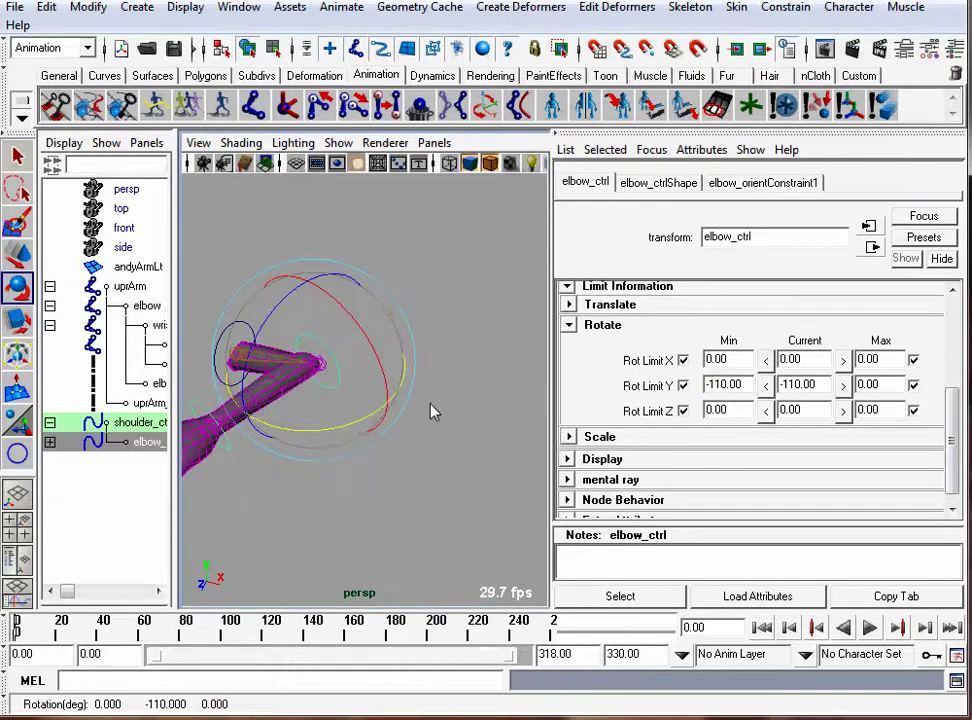
{"action": "middle_click_drag", "start_coordinate": [430, 405], "coordinate": [447, 392], "text": "alt"}
{"action": "left_click_drag", "start_coordinate": [447, 392], "coordinate": [456, 434], "text": "alt"}
{"action": "left_click_drag", "start_coordinate": [371, 443], "coordinate": [450, 386]}
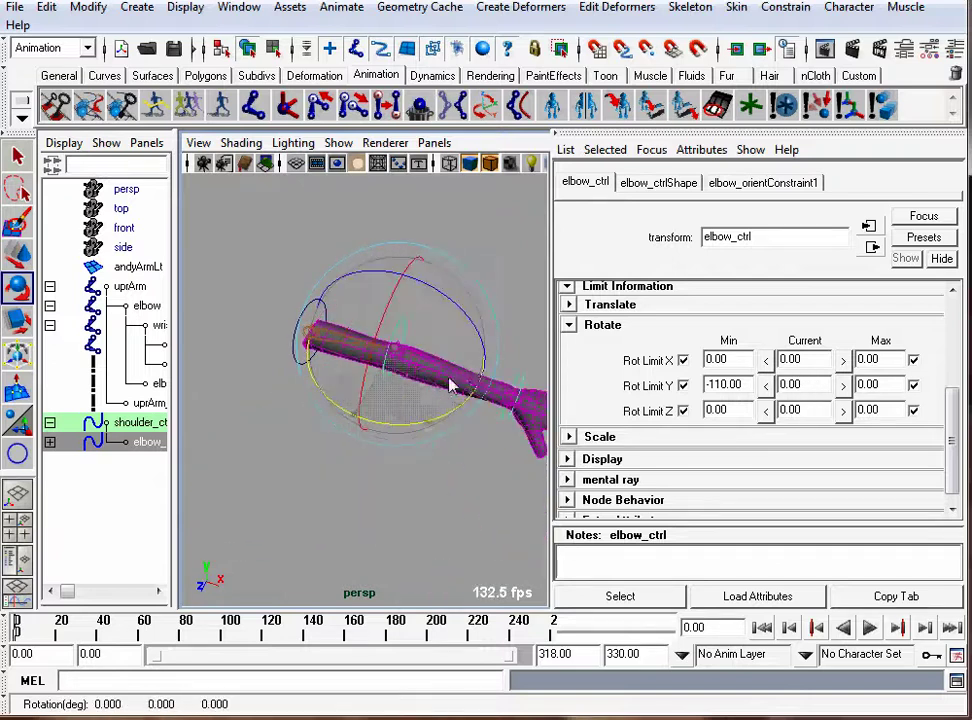
Step: Test-rotate shoulder_ctrl to about X -24.793, Y -31.499, Z 24.448, undo the rotation and clear the selection
{"action": "left_click", "coordinate": [330, 291]}
{"action": "left_click", "coordinate": [315, 299]}
{"action": "left_click_drag", "start_coordinate": [315, 299], "coordinate": [284, 291], "text": "alt"}
{"action": "key", "text": "ctrl+z"}
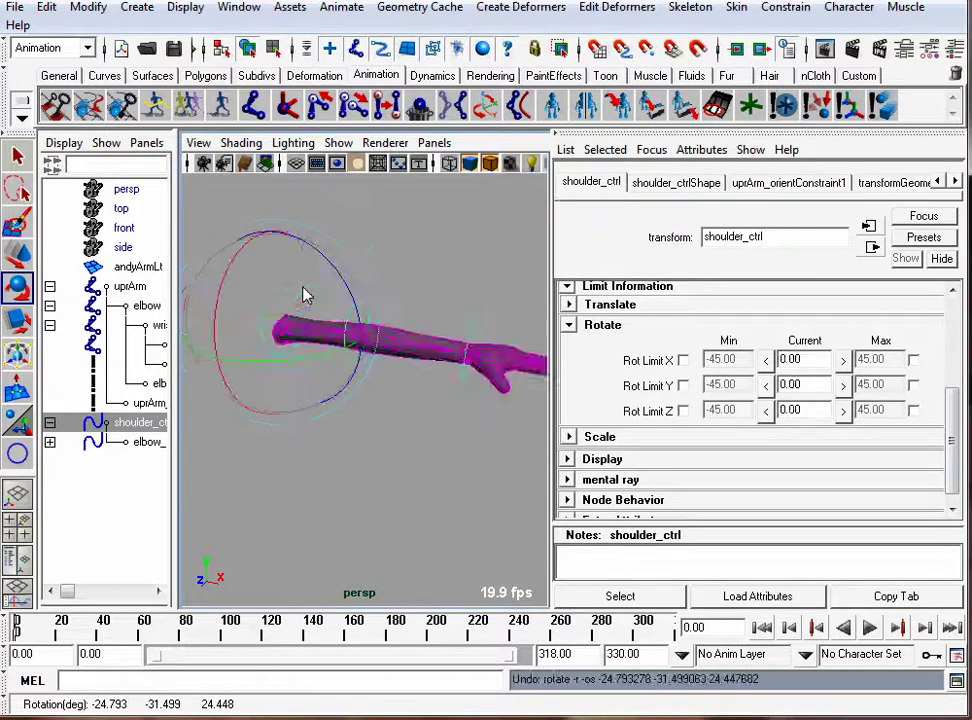
{"action": "left_click", "coordinate": [455, 297]}
Step: Test-rotate wrist_ctrl to about Z 25.459, undo the rotation and clear the selection
{"action": "middle_click_drag", "start_coordinate": [455, 297], "coordinate": [358, 299], "text": "alt"}
{"action": "right_click_drag", "start_coordinate": [358, 299], "coordinate": [393, 267], "text": "alt"}
{"action": "middle_click_drag", "start_coordinate": [393, 267], "coordinate": [407, 301], "text": "alt"}
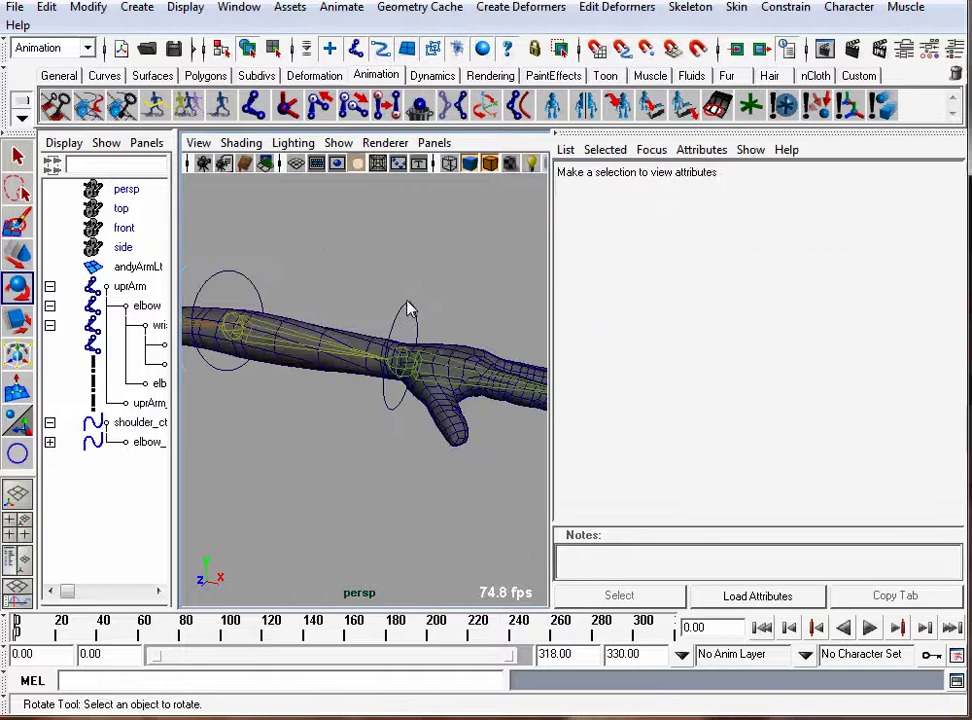
{"action": "left_click", "coordinate": [408, 310]}
{"action": "left_click_drag", "start_coordinate": [478, 313], "coordinate": [447, 278]}
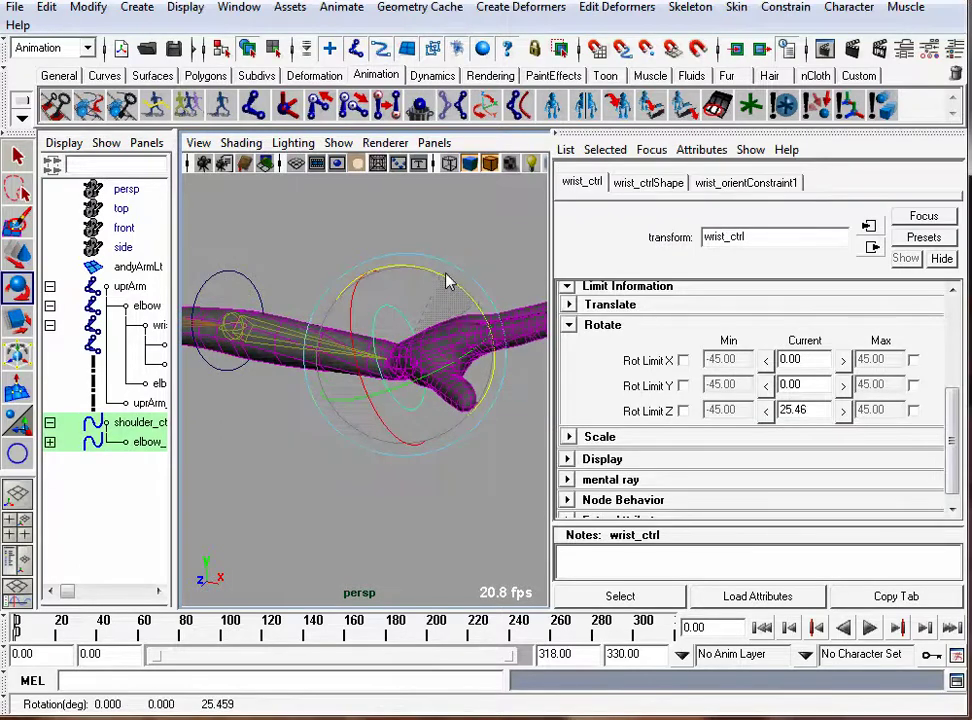
{"action": "key", "text": "ctrl+z"}
{"action": "right_click_drag", "start_coordinate": [475, 272], "coordinate": [367, 281], "text": "alt"}
{"action": "left_click", "coordinate": [388, 256]}
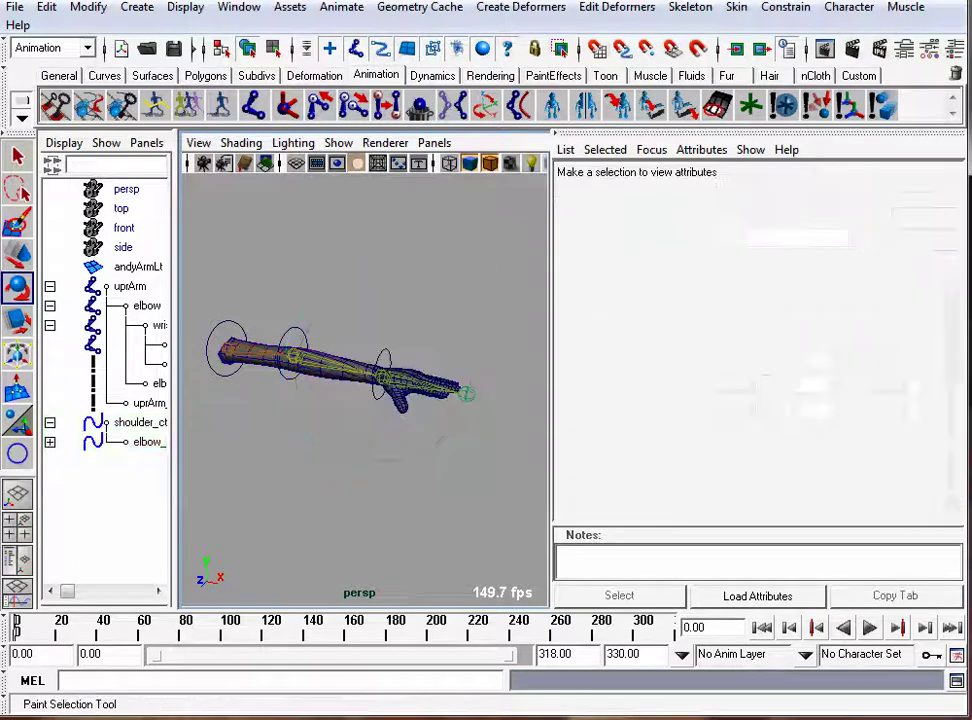